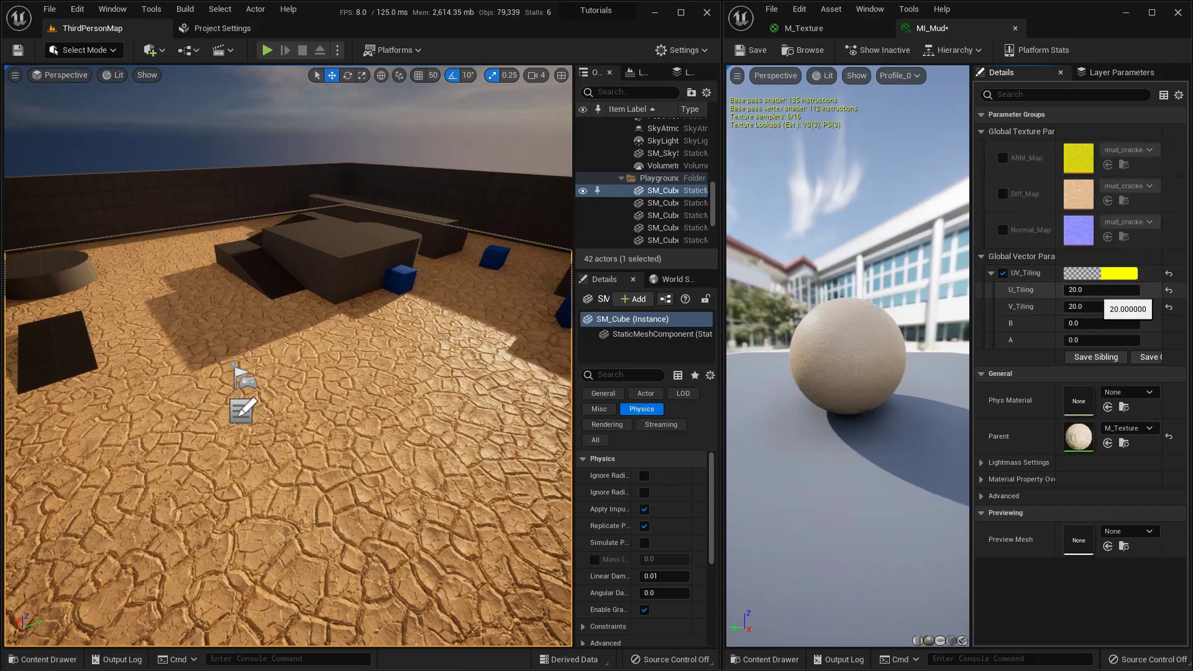
{"action": "mouse_move", "coordinate": [1094, 290]}
{"action": "left_mouse_down"}
{"action": "mouse_move", "coordinate": [1122, 290]}
{"action": "mouse_move", "coordinate": [1073, 290]}
{"action": "mouse_move", "coordinate": [1096, 292]}
{"action": "left_mouse_up"}
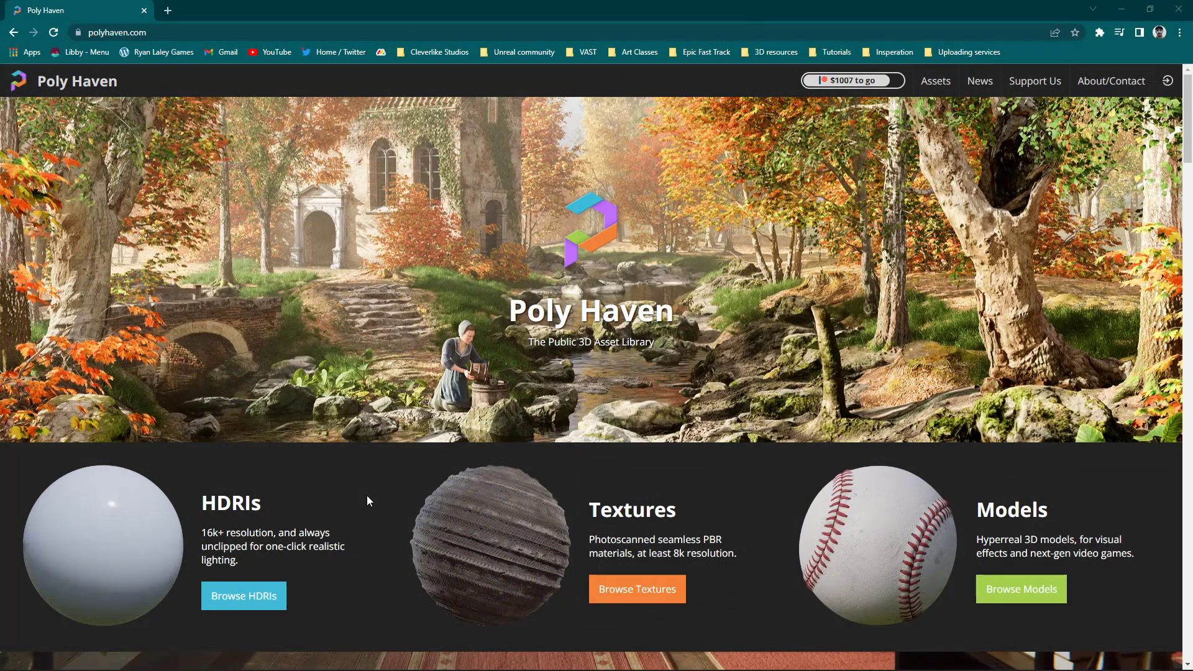
Review the licence information on the Poly Haven home page and open its texture library.
{"action": "left_click", "coordinate": [121, 31]}
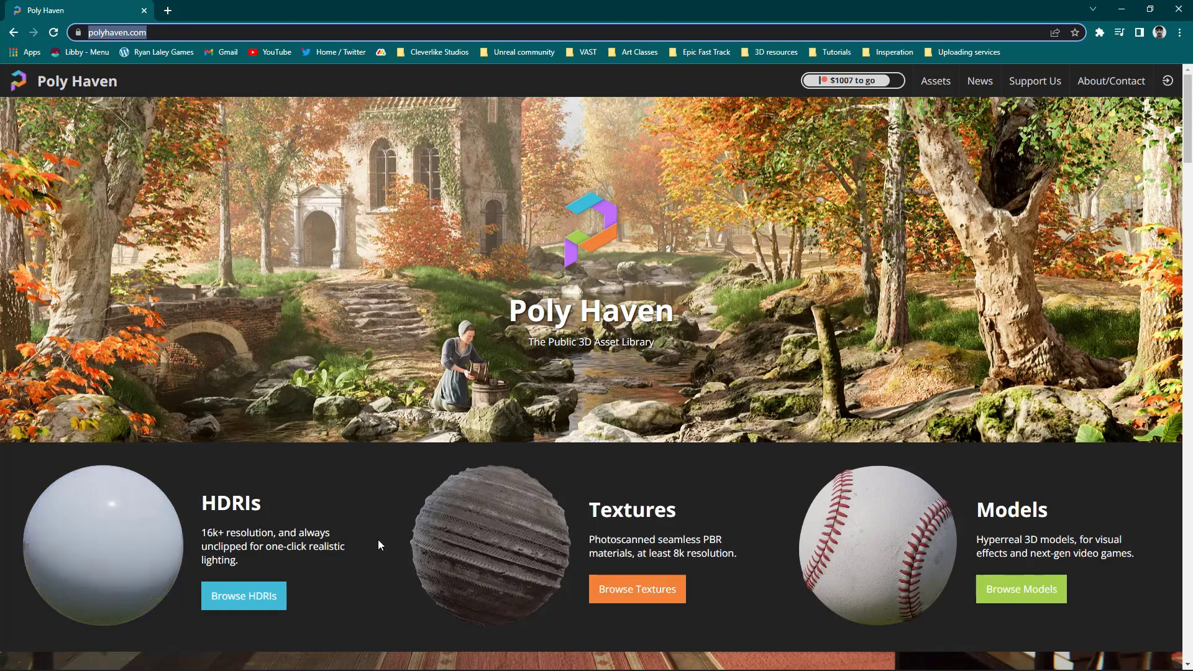
{"action": "scroll", "coordinate": [378, 540], "scroll_direction": "down", "scroll_amount": 5}
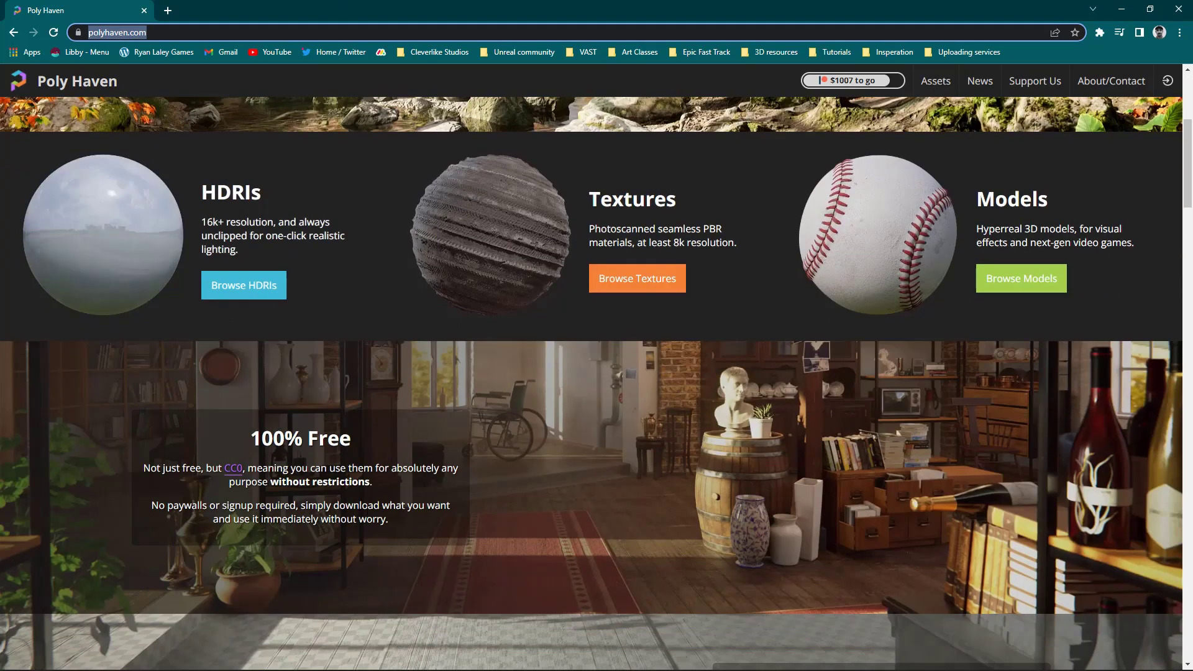
{"action": "left_click_drag", "start_coordinate": [355, 378], "coordinate": [346, 405]}
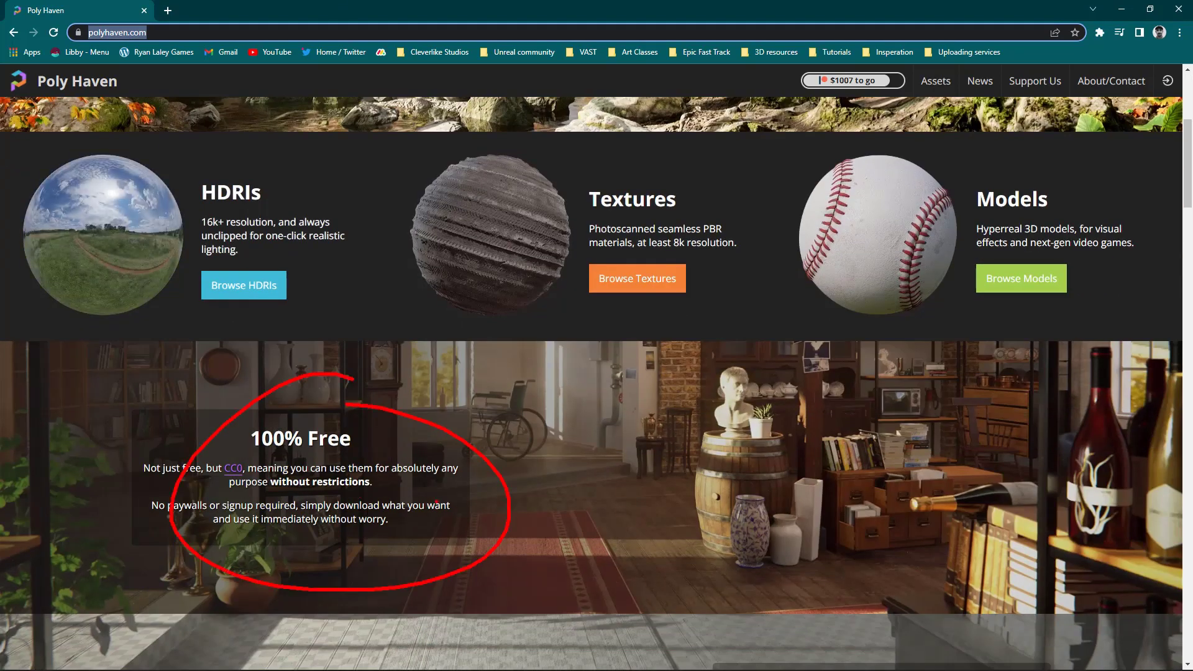
{"action": "mouse_move", "coordinate": [830, 46]}
{"action": "left_mouse_down"}
{"action": "mouse_move", "coordinate": [795, 71]}
{"action": "mouse_move", "coordinate": [964, 69]}
{"action": "left_mouse_up"}
{"action": "scroll", "coordinate": [695, 399], "scroll_direction": "up", "scroll_amount": 5}
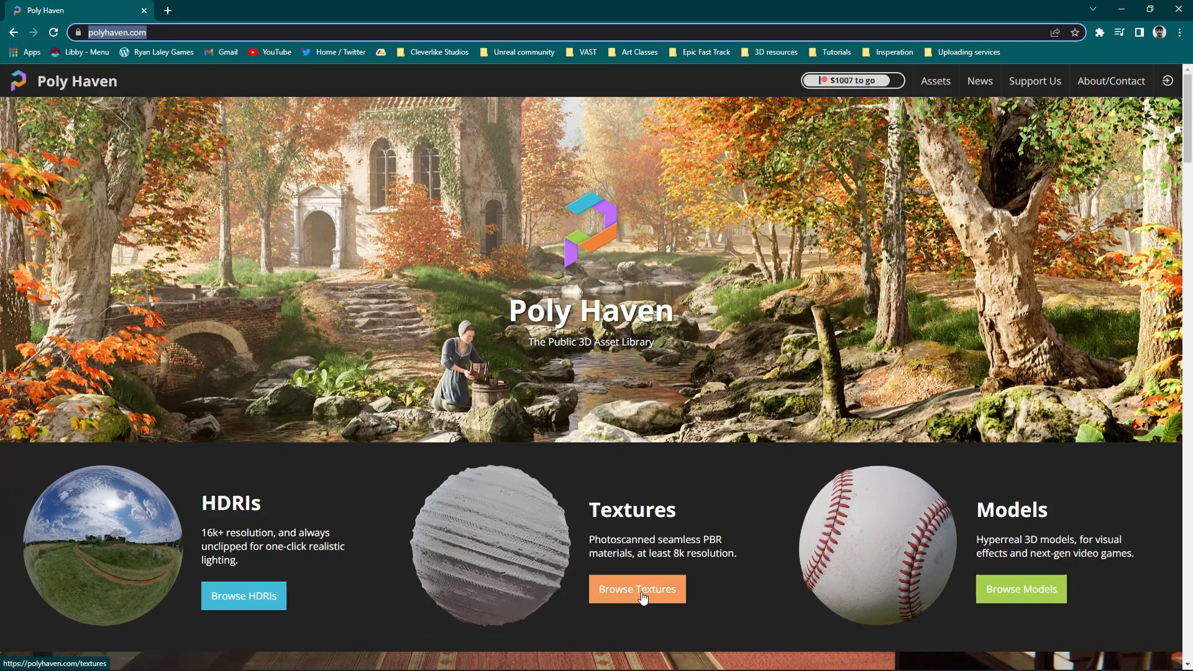
{"action": "left_click", "coordinate": [643, 598]}
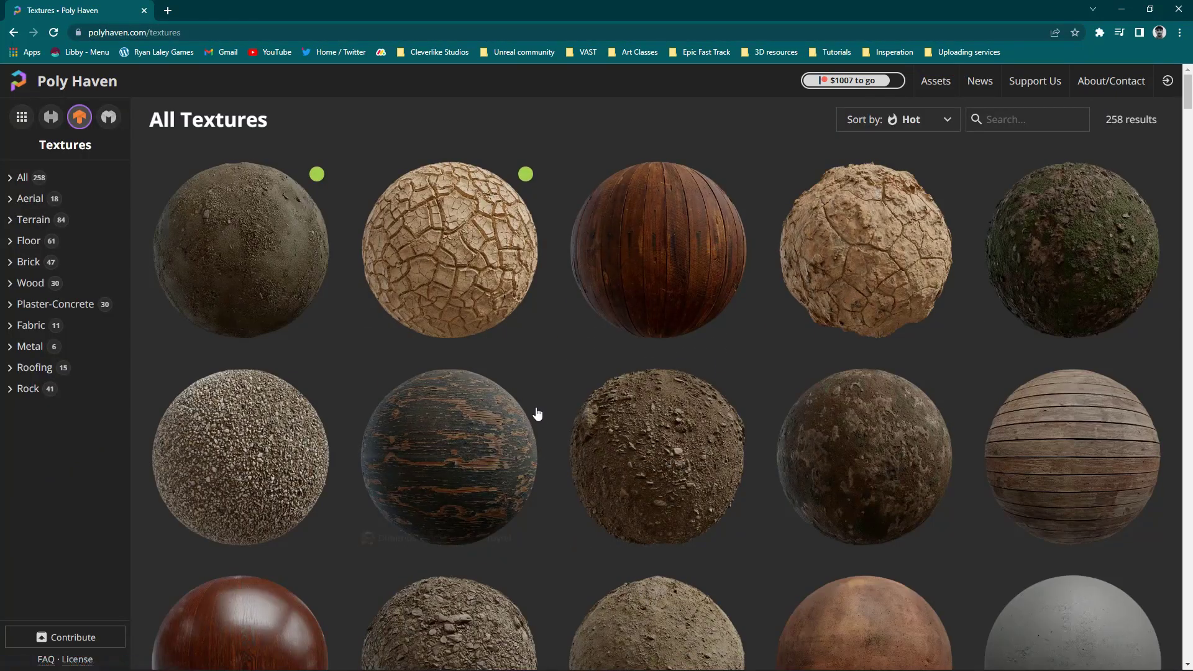
Open the Mud Cracked Dry 03 texture, preview its diffuse map, and check the download resolution and file format options.
{"action": "mouse_move", "coordinate": [360, 125]}
{"action": "left_mouse_down"}
{"action": "mouse_move", "coordinate": [332, 348]}
{"action": "mouse_move", "coordinate": [727, 369]}
{"action": "mouse_move", "coordinate": [761, 312]}
{"action": "mouse_move", "coordinate": [367, 149]}
{"action": "left_mouse_up"}
{"action": "key", "text": "Escape"}
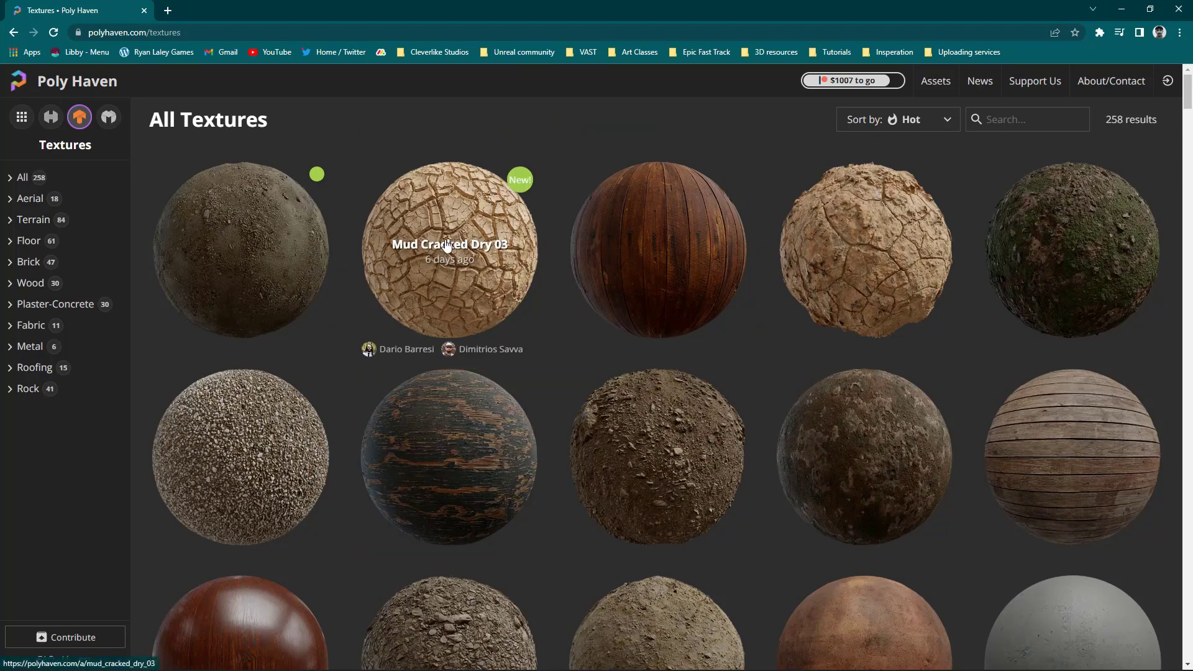
{"action": "left_click", "coordinate": [446, 247]}
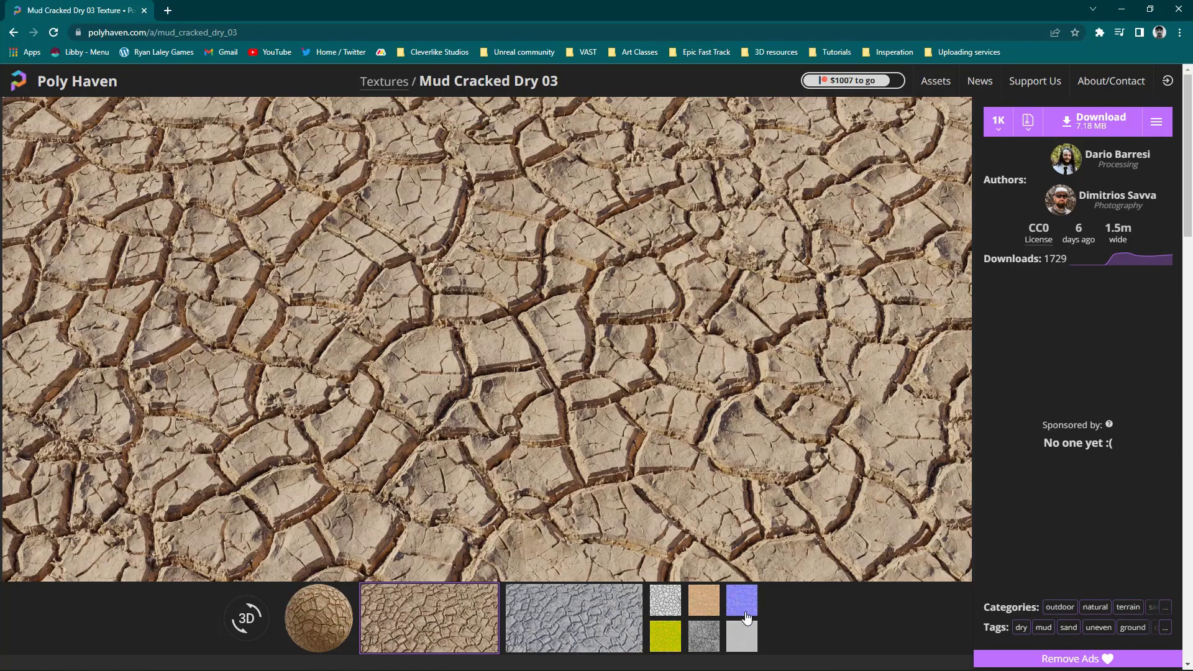
{"action": "left_click", "coordinate": [715, 603]}
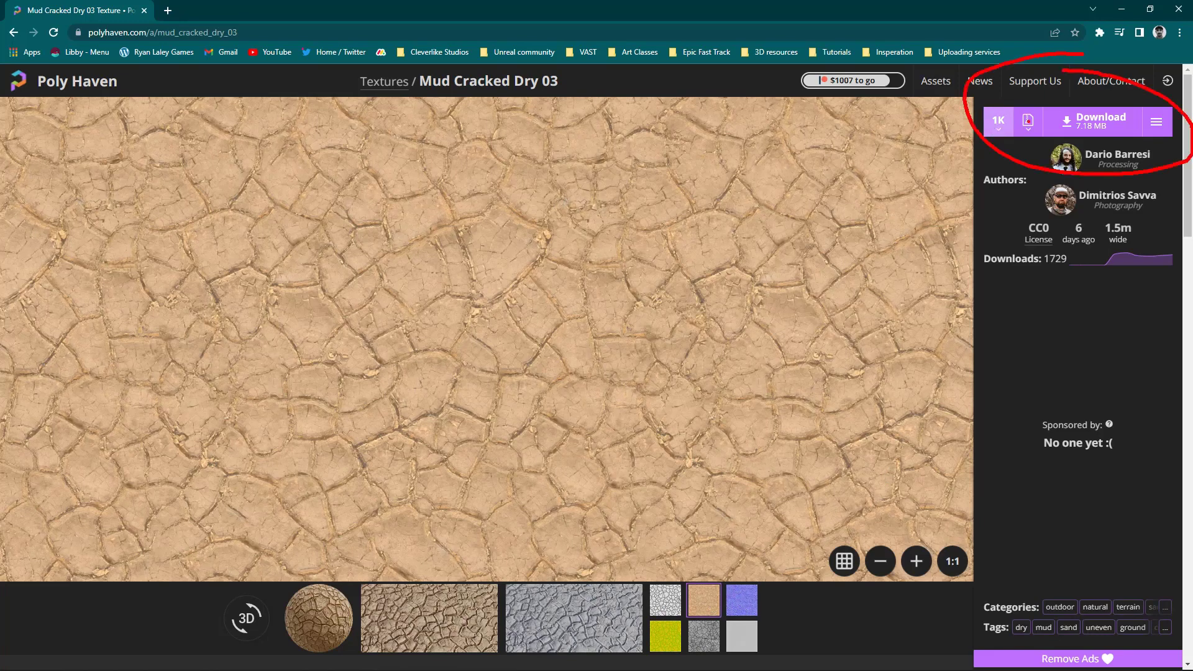
{"action": "left_click", "coordinate": [999, 124]}
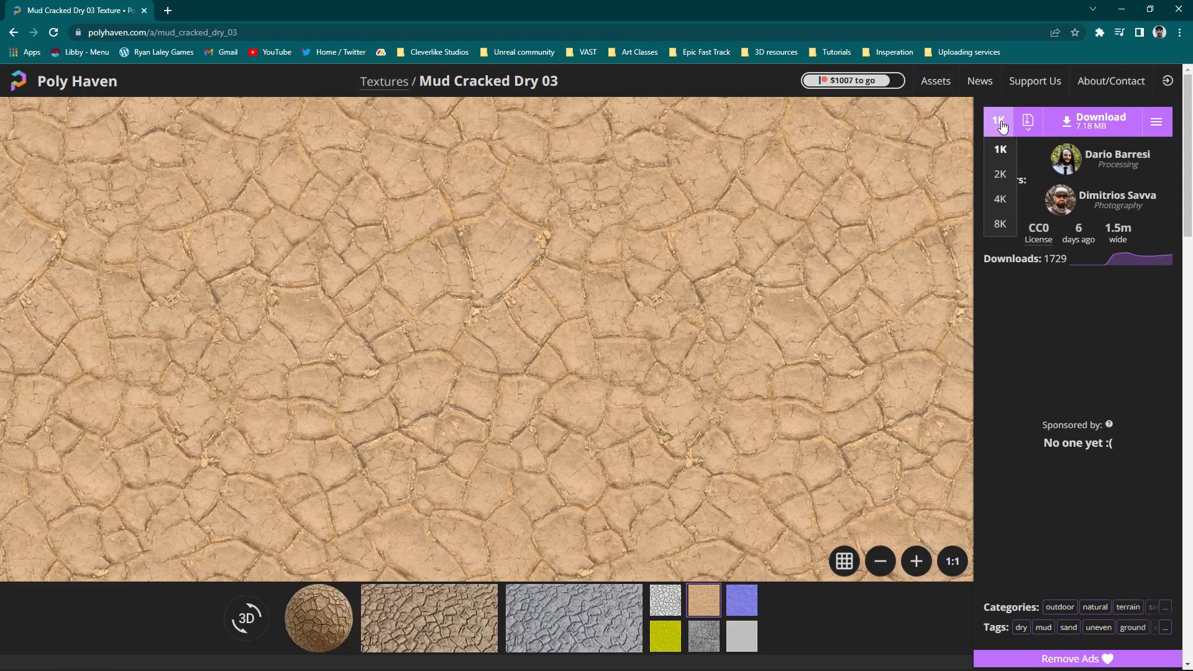
{"action": "left_click", "coordinate": [1033, 126]}
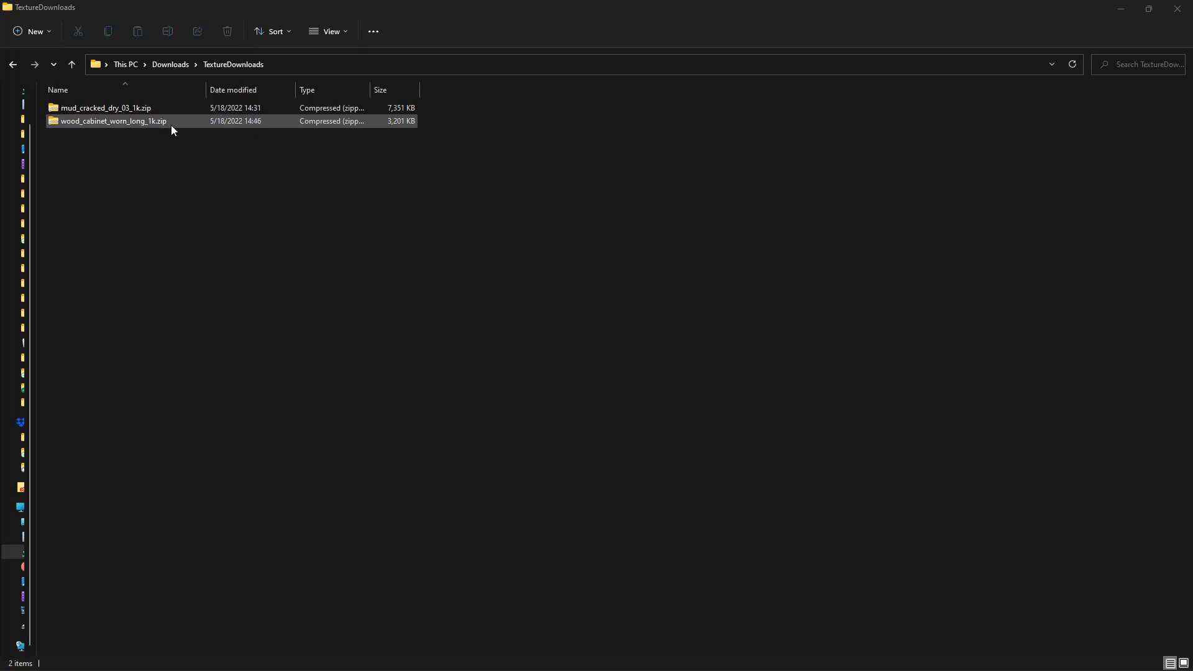
In File Explorer, extract wood_cabinet_worn_long_1k.zip and mud_cracked_dry_03_1k.zip into their default folders within TextureDownloads.
{"action": "right_click", "coordinate": [133, 126]}
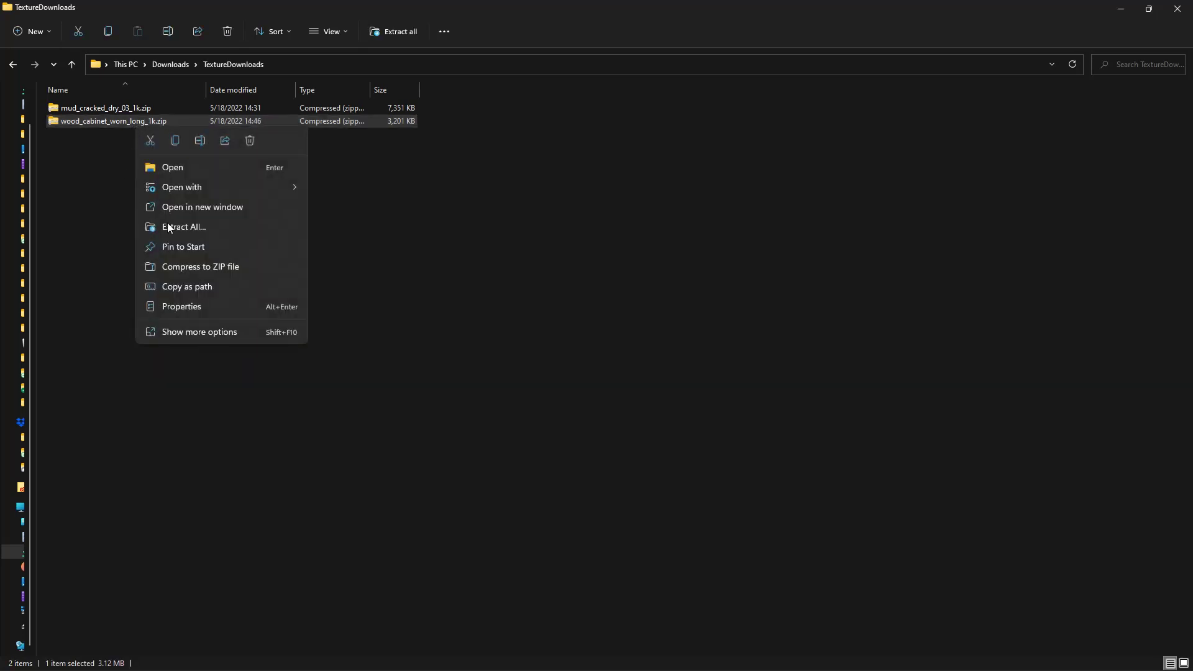
{"action": "left_click", "coordinate": [241, 233]}
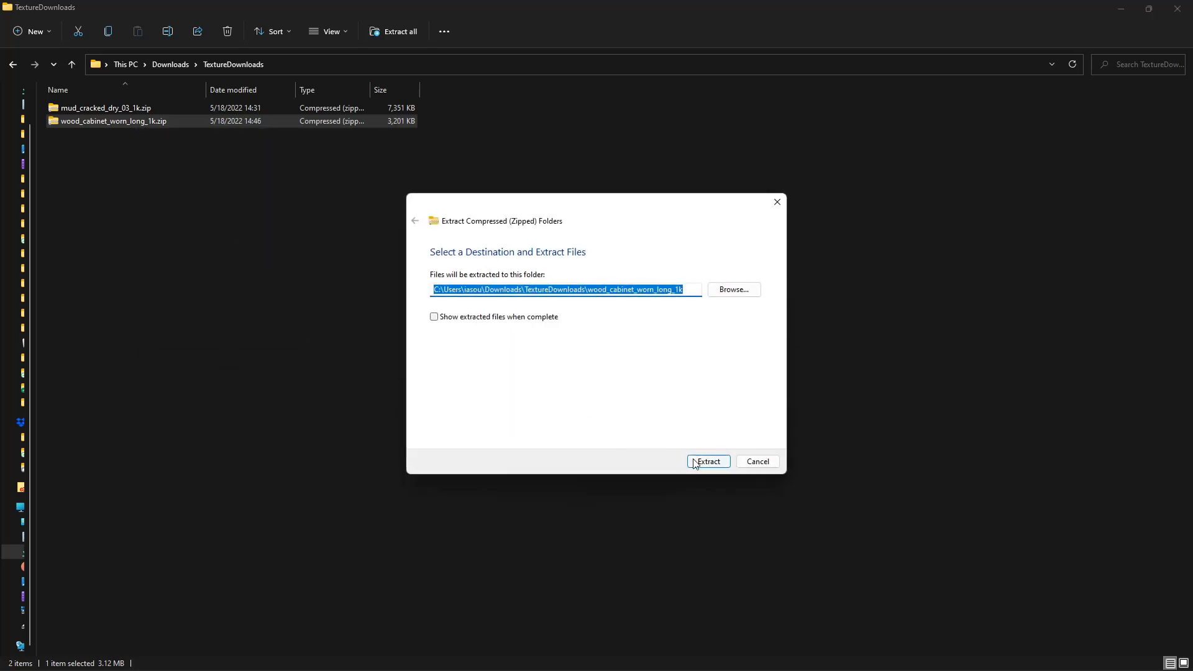
{"action": "left_click", "coordinate": [701, 465]}
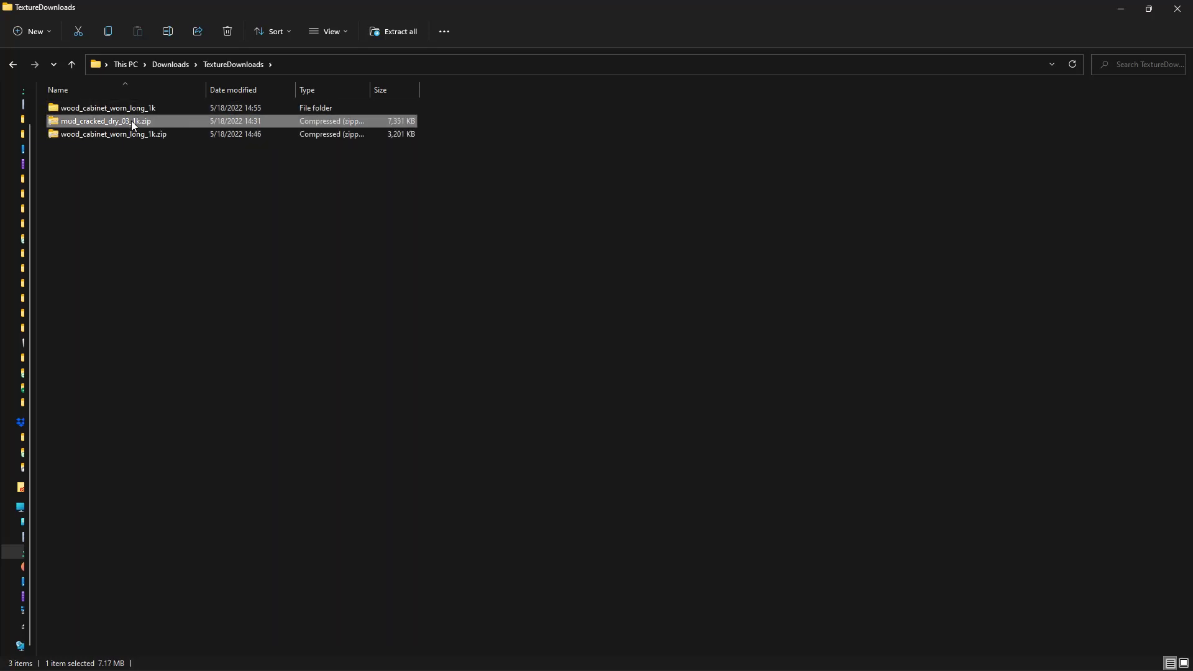
{"action": "right_click", "coordinate": [132, 121]}
{"action": "left_click", "coordinate": [240, 232]}
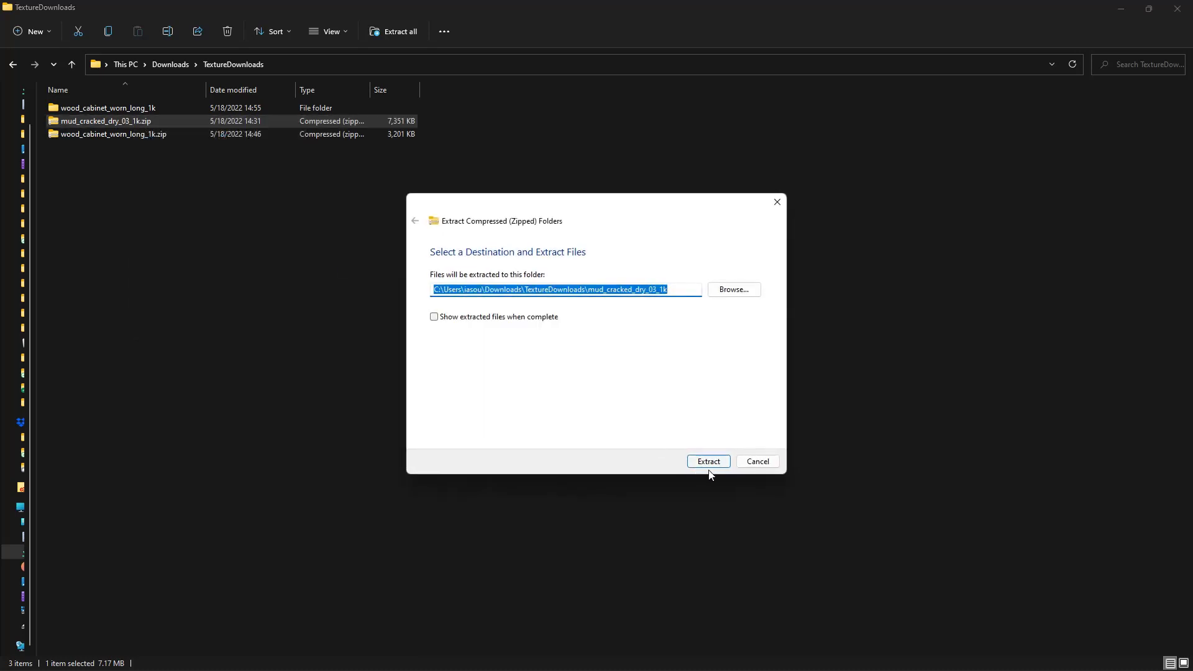
{"action": "left_click", "coordinate": [709, 463]}
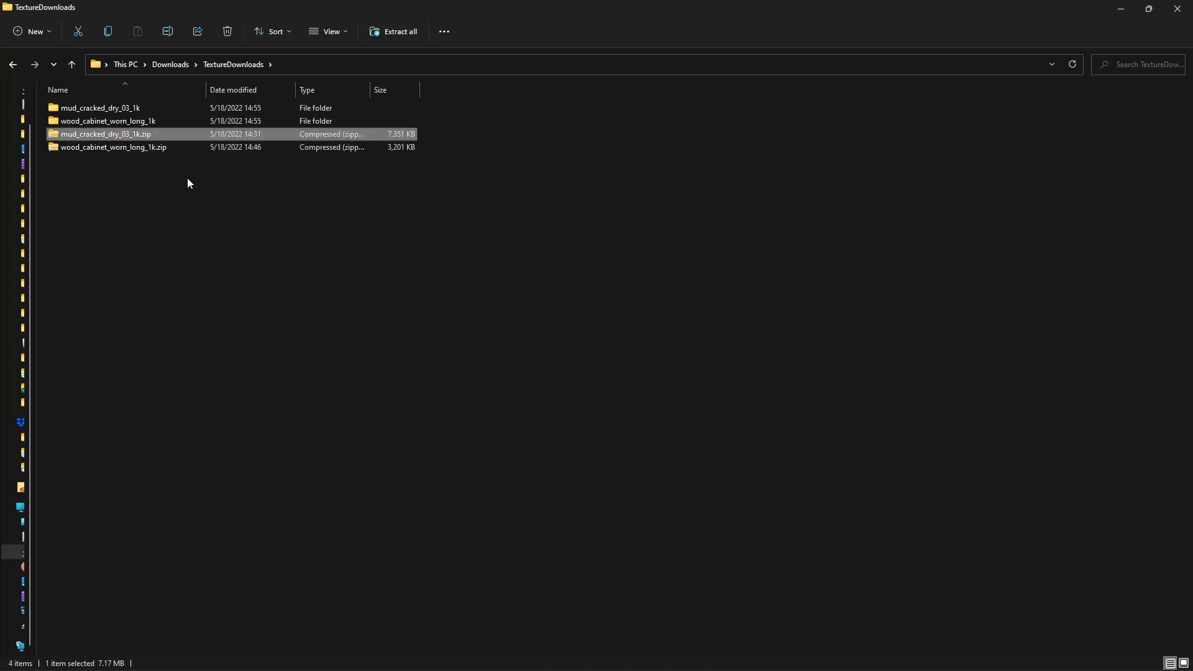
Open the textures folder inside the extracted mud_cracked_dry_03_1k folder and enlarge the image thumbnails.
{"action": "double_click", "coordinate": [106, 108]}
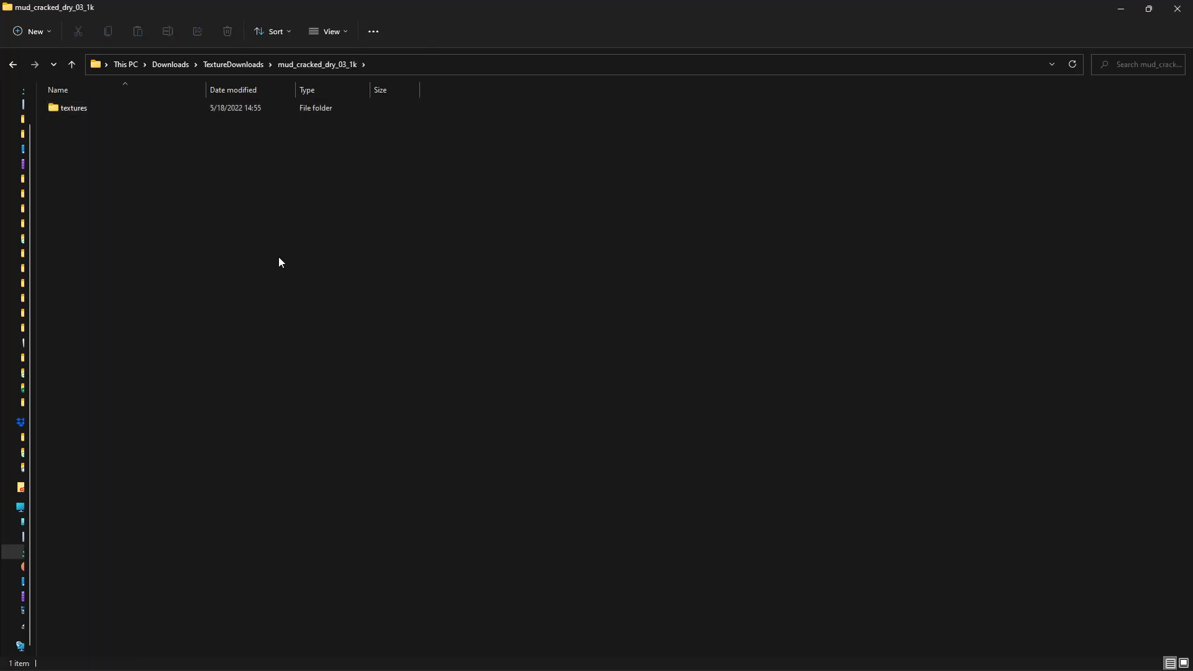
{"action": "double_click", "coordinate": [84, 110]}
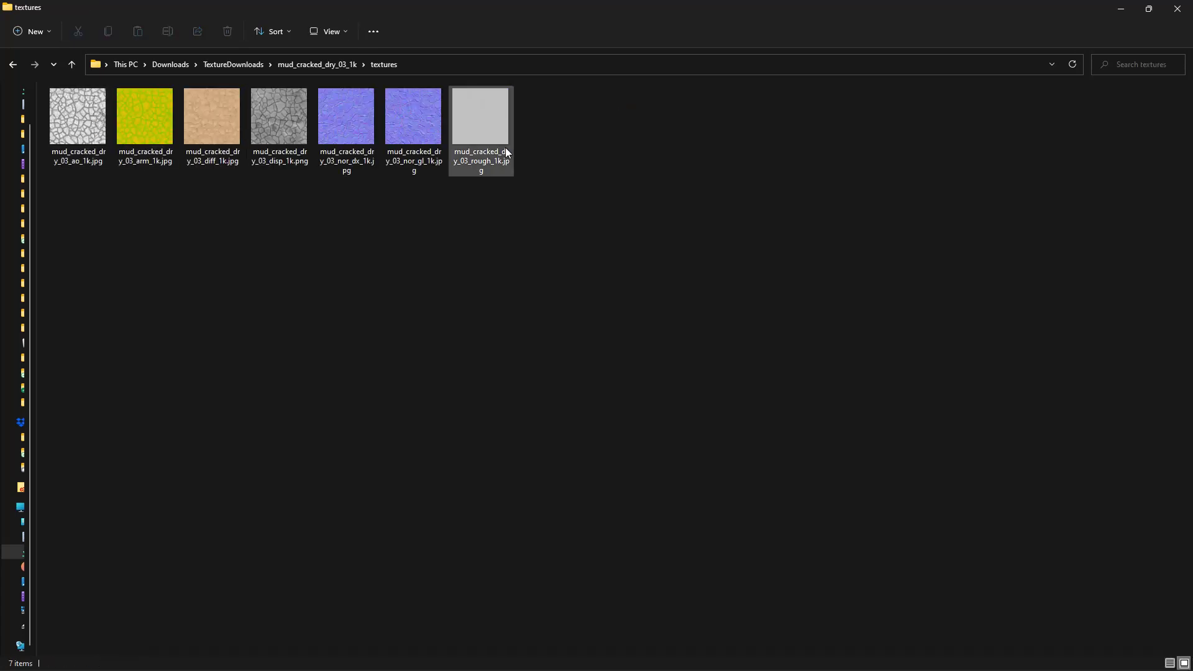
{"action": "scroll", "coordinate": [394, 329], "scroll_direction": "up", "scroll_amount": 5, "text": "ctrl"}
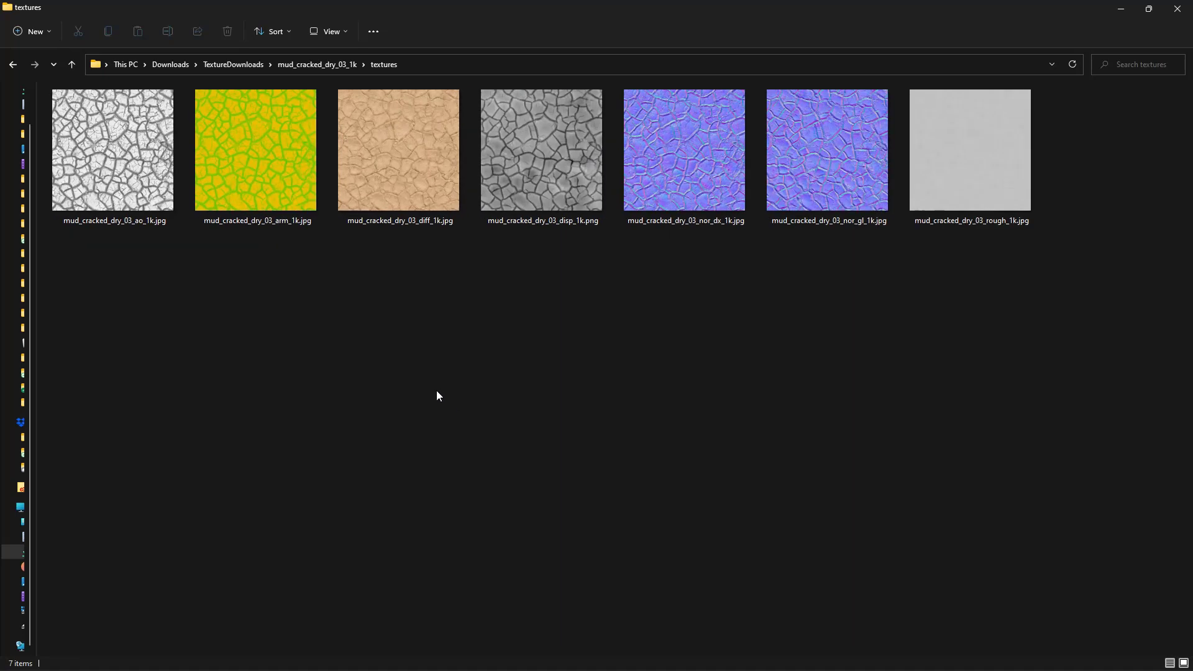
{"action": "left_click_drag", "start_coordinate": [120, 258], "coordinate": [103, 395]}
{"action": "mouse_move", "coordinate": [85, 290]}
{"action": "left_mouse_down"}
{"action": "mouse_move", "coordinate": [119, 252]}
{"action": "mouse_move", "coordinate": [153, 299]}
{"action": "left_mouse_up"}
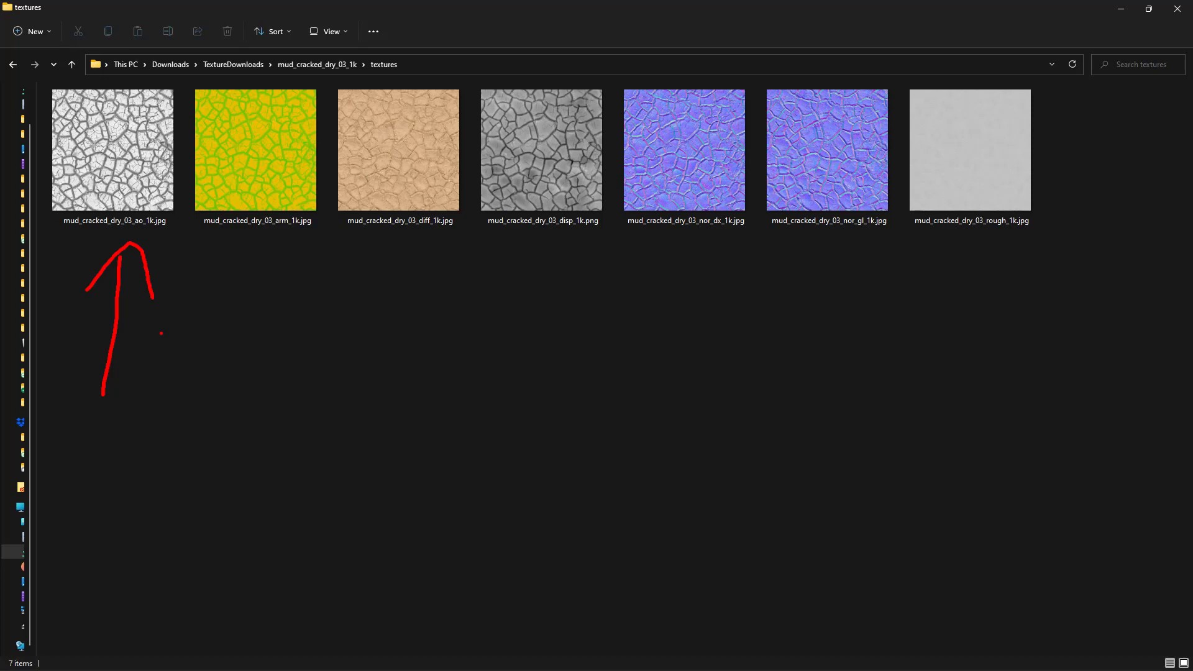
{"action": "key", "text": "Escape"}
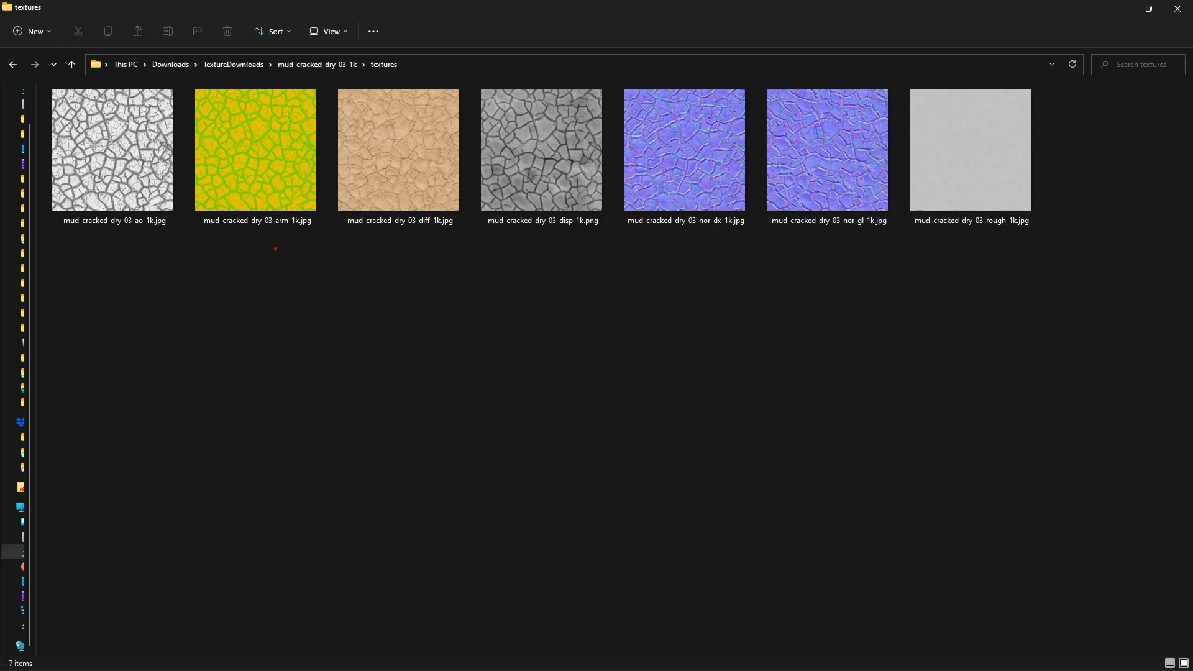
{"action": "key", "text": "ctrl+2"}
{"action": "left_click_drag", "start_coordinate": [288, 228], "coordinate": [294, 310]}
{"action": "left_click_drag", "start_coordinate": [897, 240], "coordinate": [1049, 230]}
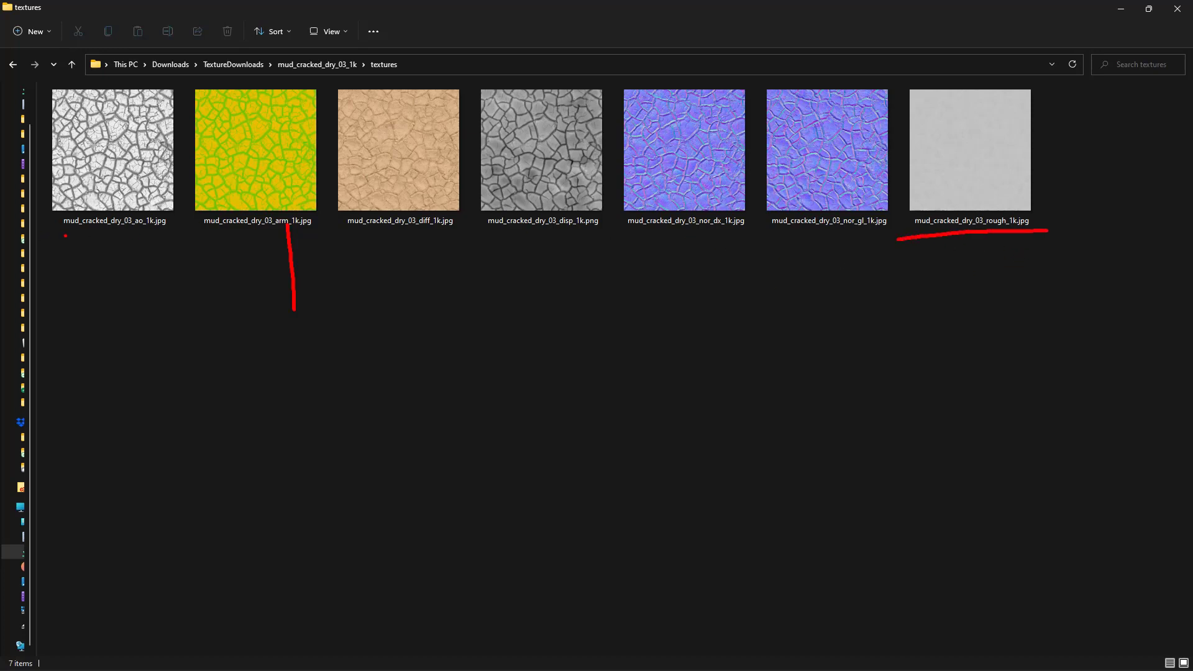
{"action": "left_click_drag", "start_coordinate": [65, 235], "coordinate": [181, 234]}
{"action": "mouse_move", "coordinate": [281, 232]}
{"action": "left_mouse_down"}
{"action": "mouse_move", "coordinate": [269, 254]}
{"action": "mouse_move", "coordinate": [316, 243]}
{"action": "left_mouse_up"}
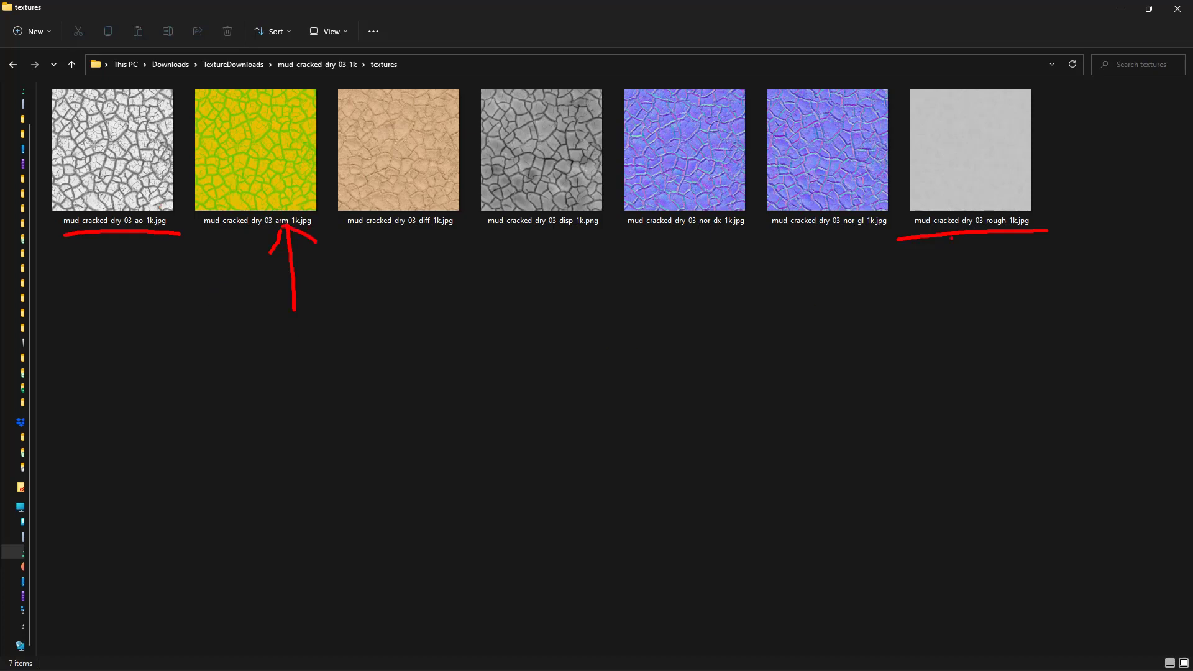
{"action": "key", "text": "Escape"}
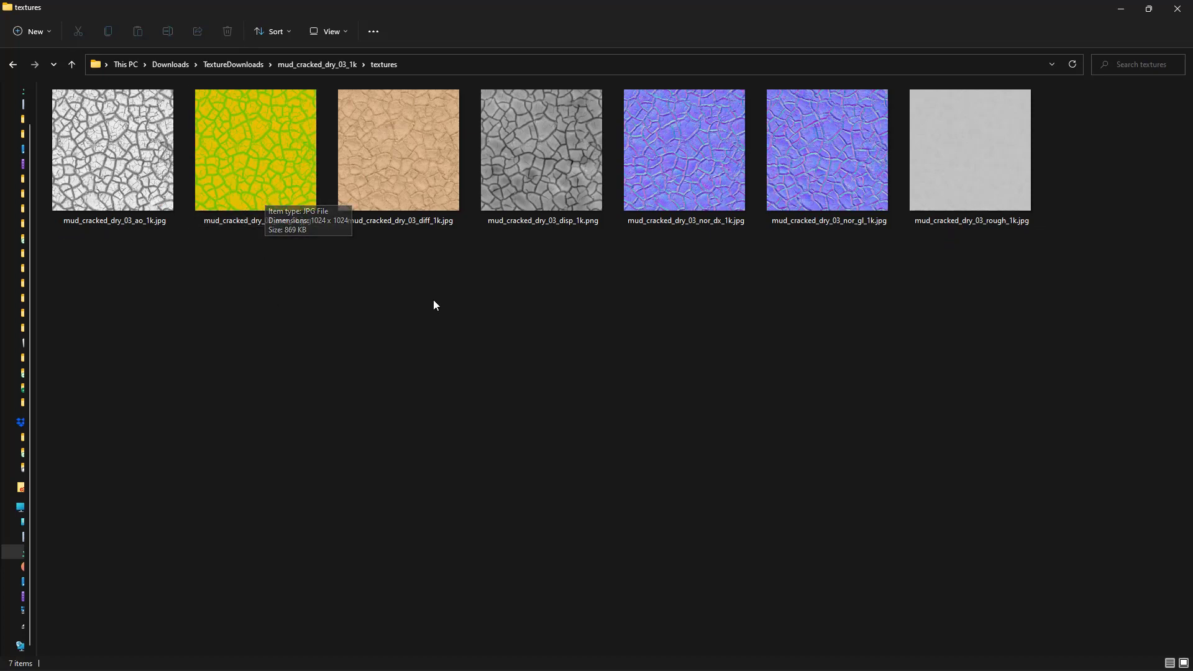
Examine the mud texture's diffuse, displacement, DirectX normal and OpenGL normal map files to identify the ones needed.
{"action": "left_click", "coordinate": [434, 212]}
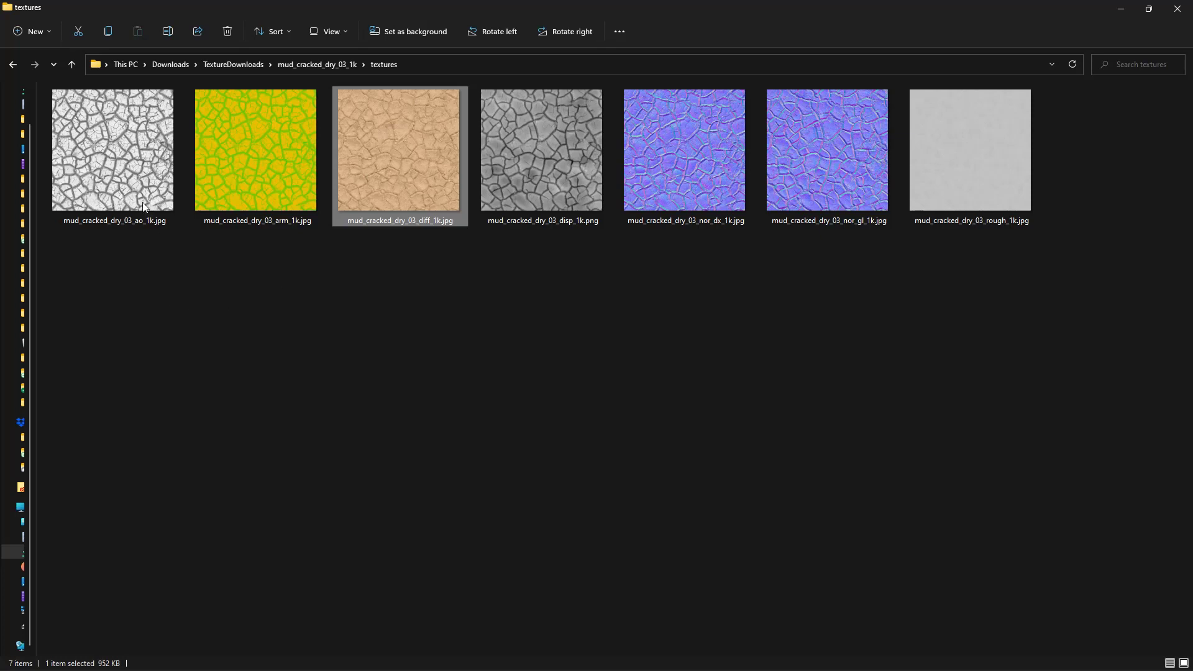
{"action": "key", "text": "Home"}
{"action": "left_click", "coordinate": [427, 204]}
{"action": "left_click", "coordinate": [553, 199]}
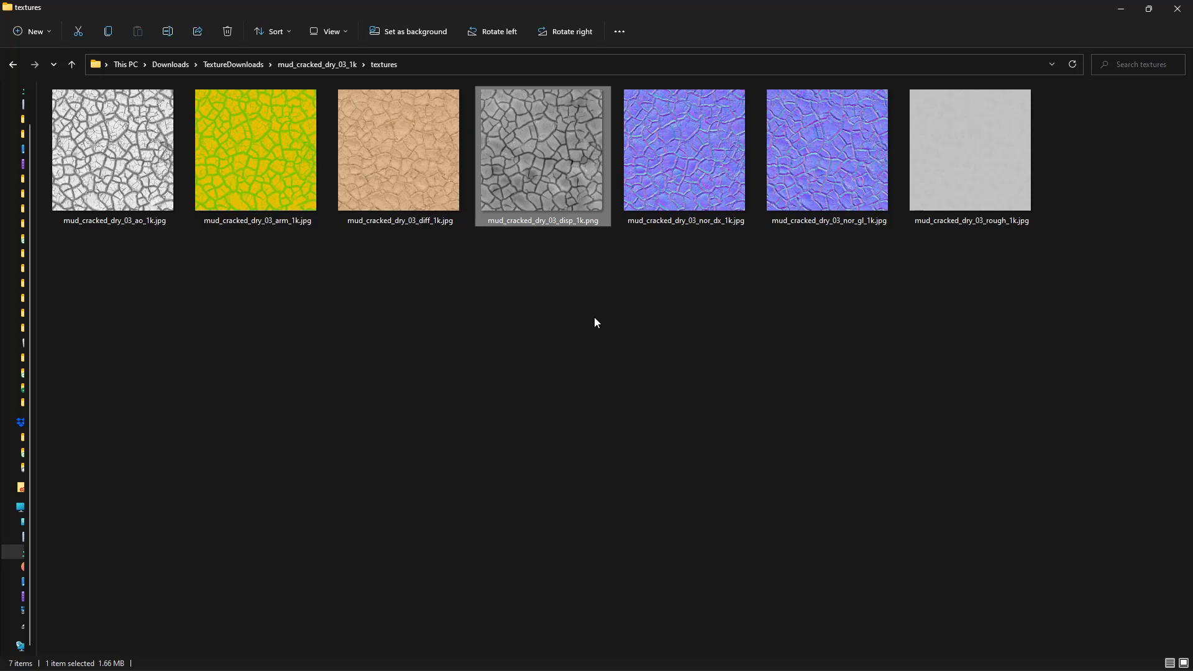
{"action": "left_click", "coordinate": [724, 223]}
{"action": "left_click", "coordinate": [857, 225]}
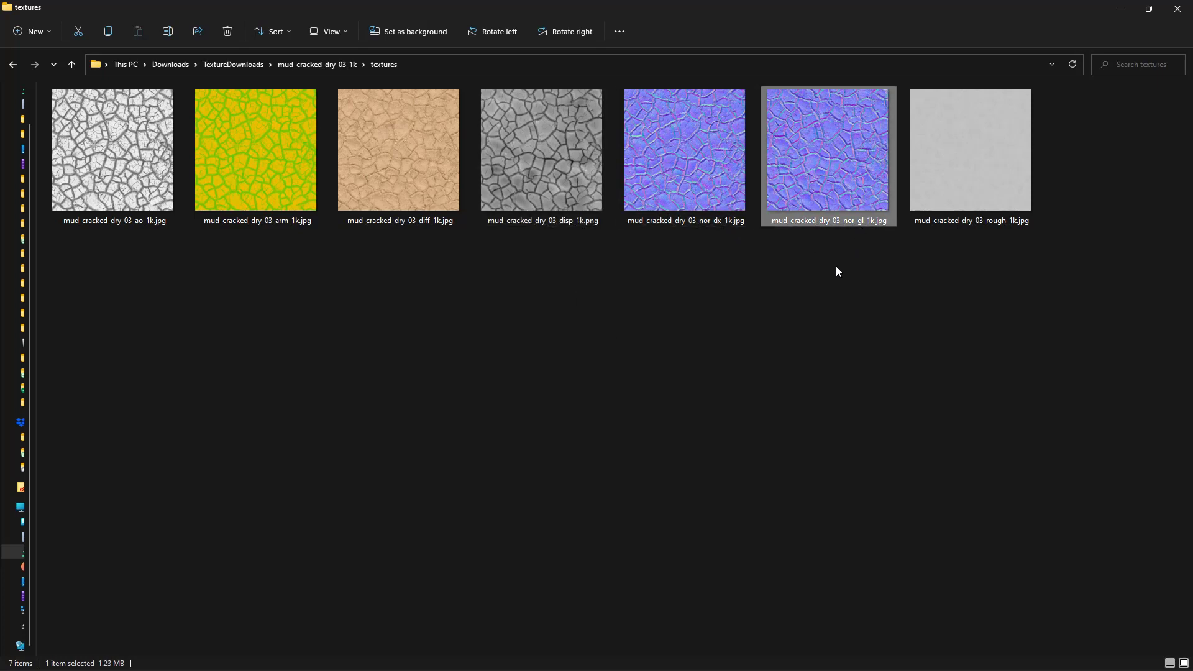
{"action": "left_click", "coordinate": [721, 205]}
{"action": "left_click", "coordinate": [804, 199]}
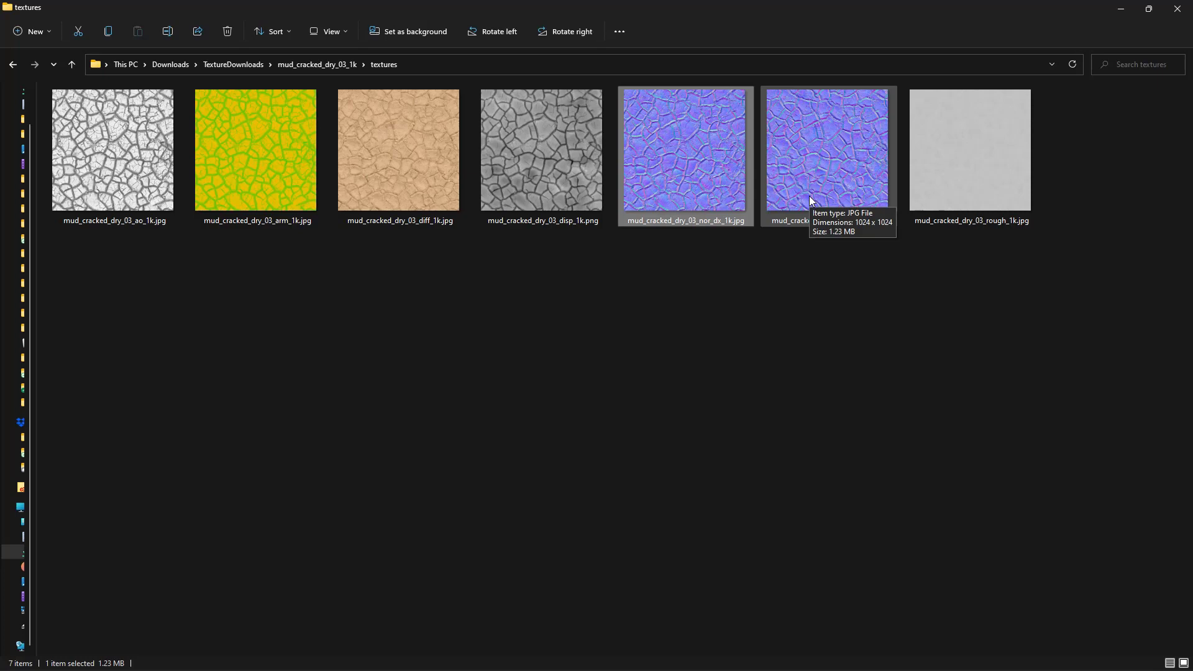
{"action": "left_click", "coordinate": [815, 283]}
{"action": "left_click", "coordinate": [677, 224]}
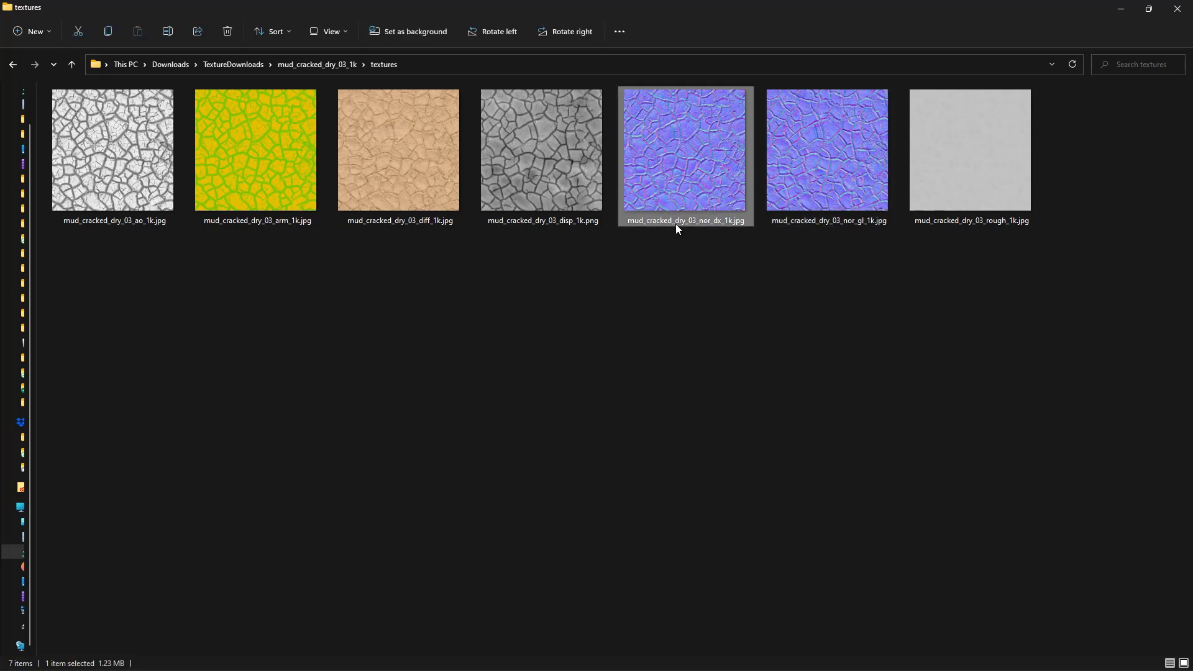
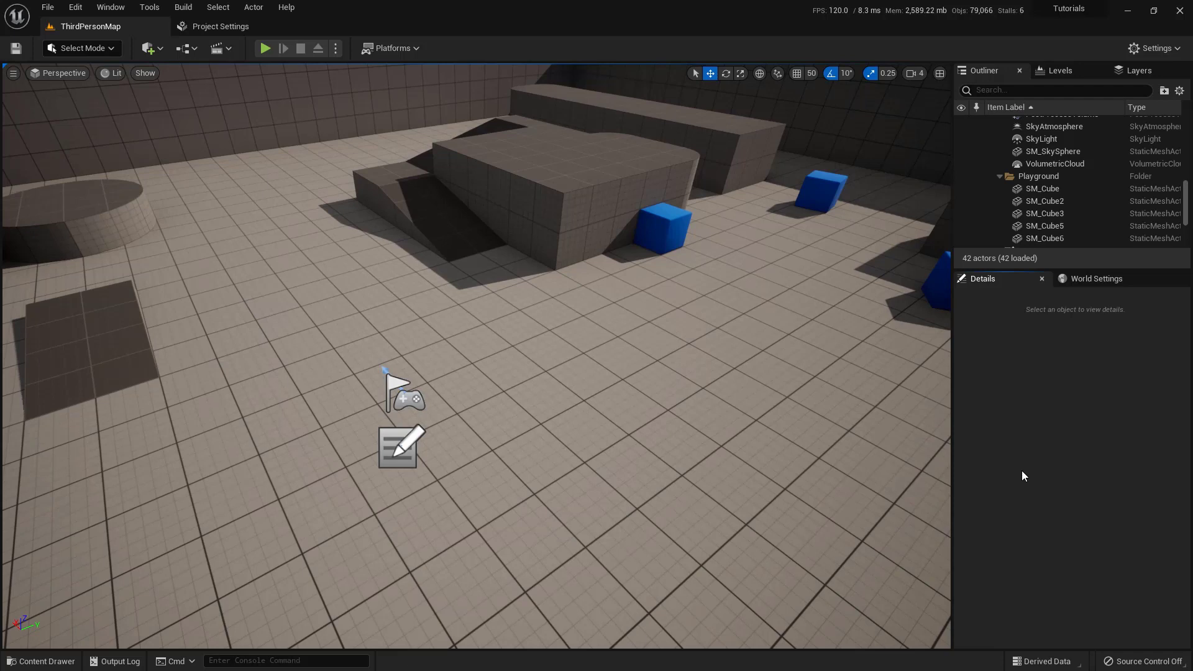
Switch to Unreal Engine and create a new material named M_Texture in the Content > Materials folder.
{"action": "left_click", "coordinate": [32, 662]}
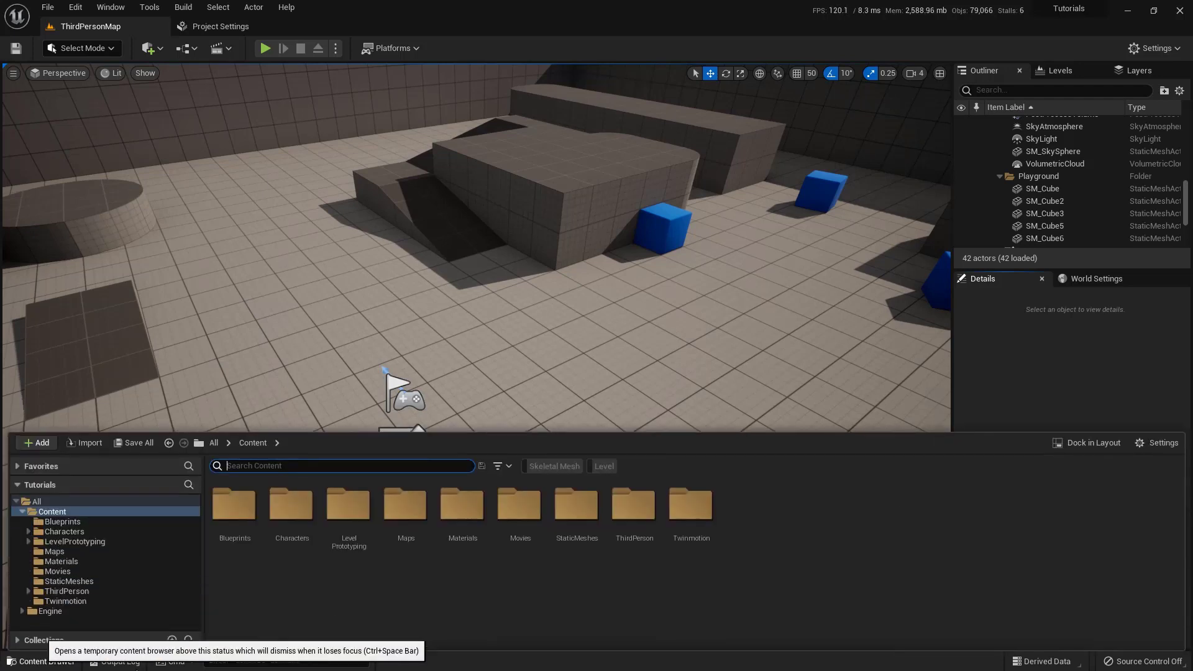
{"action": "left_click", "coordinate": [469, 533]}
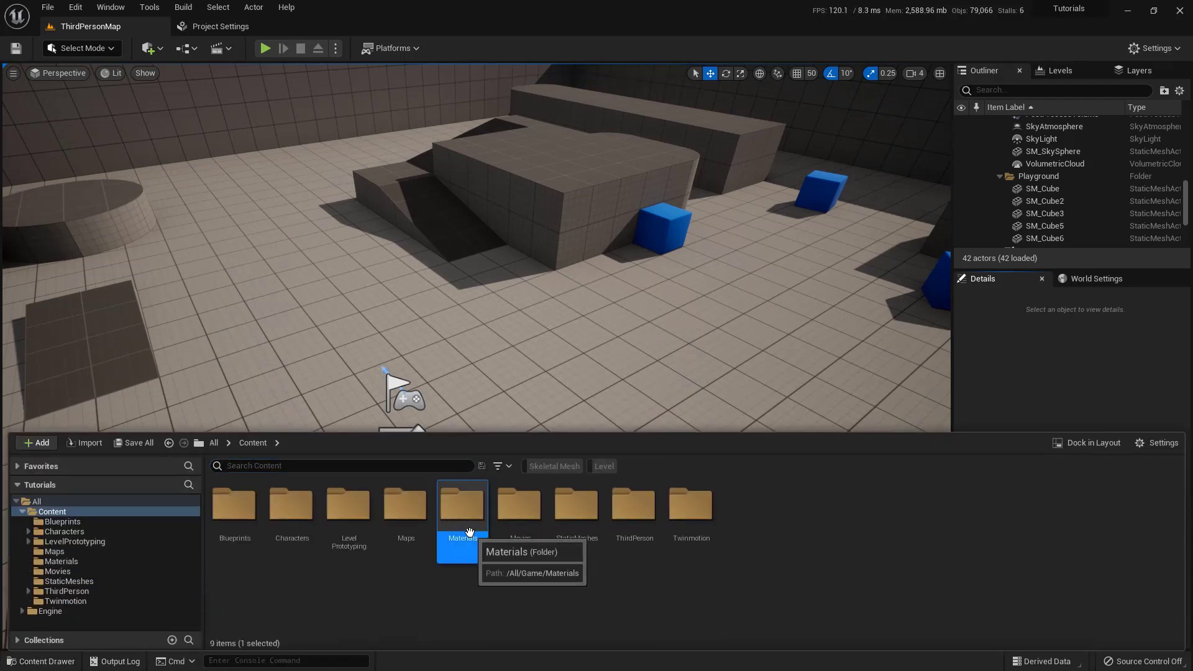
{"action": "double_click", "coordinate": [466, 508]}
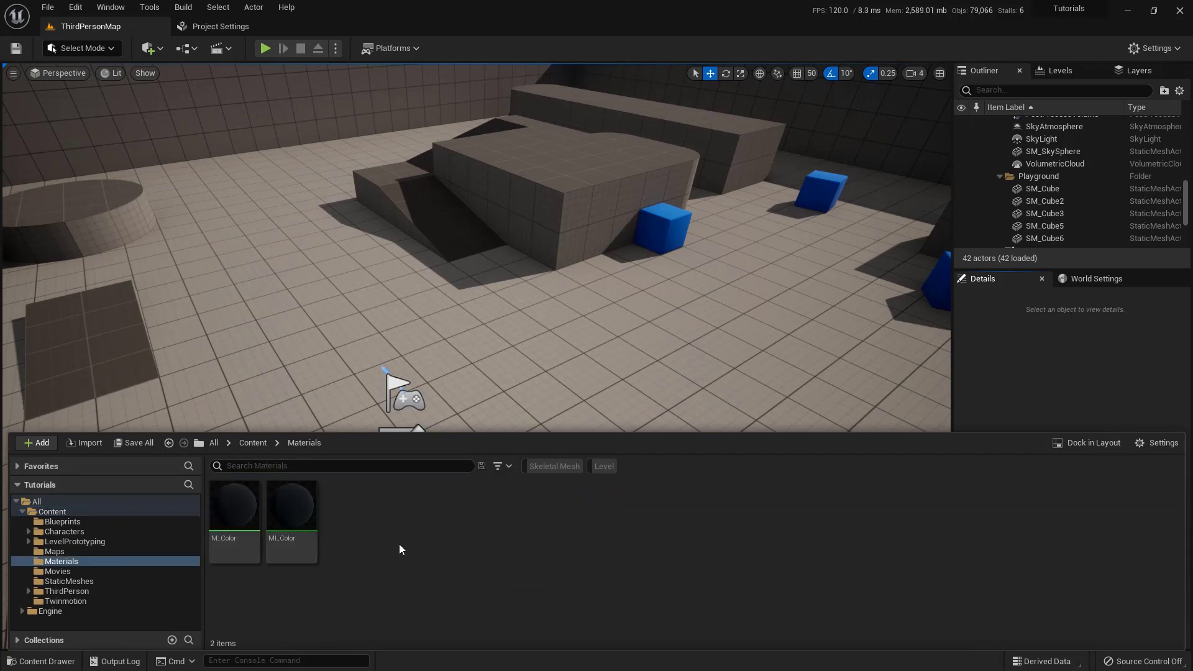
{"action": "right_click", "coordinate": [399, 543]}
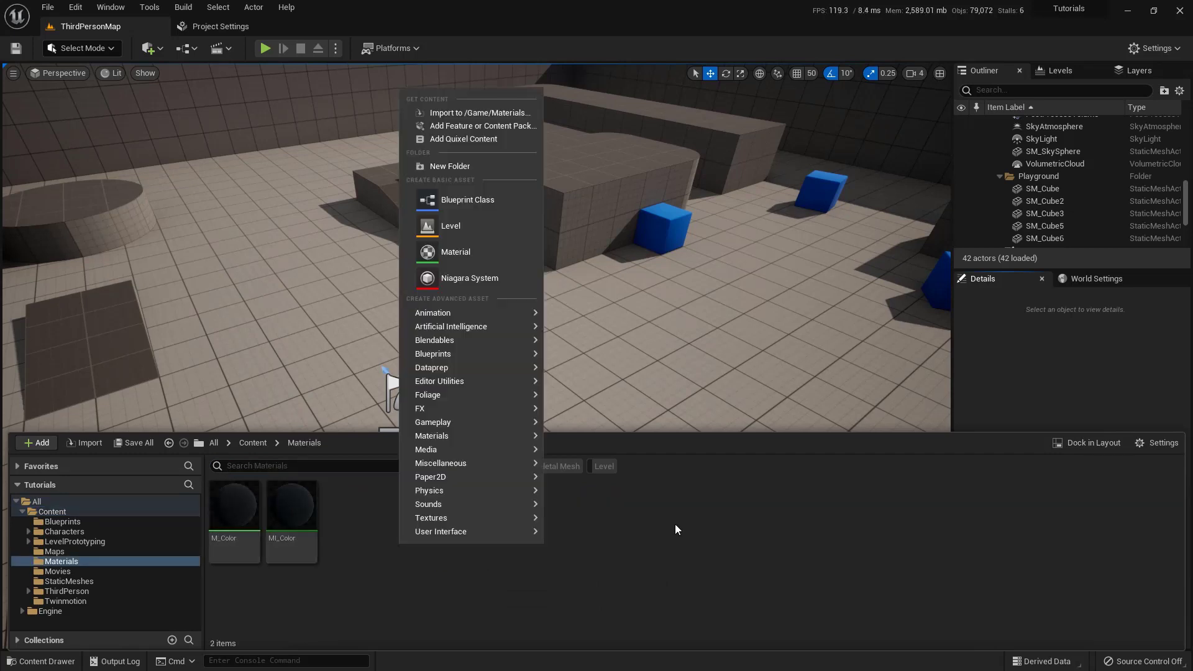
{"action": "left_click", "coordinate": [496, 260]}
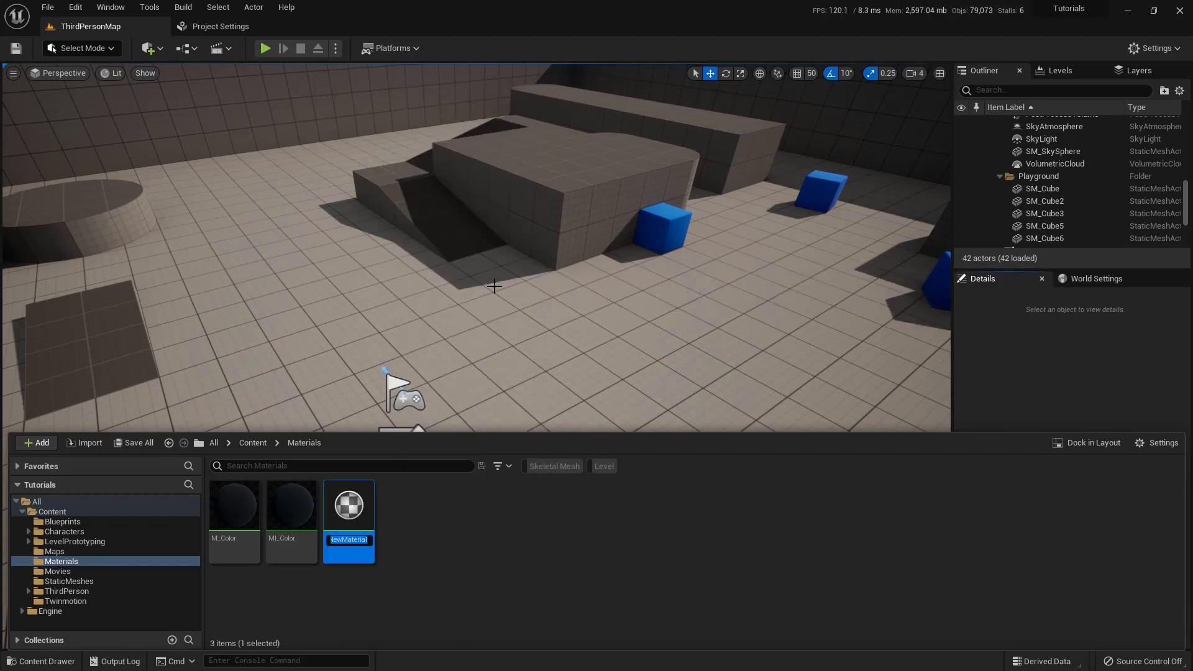
{"action": "type", "text": "M_Texture"}
{"action": "key", "text": "Return"}
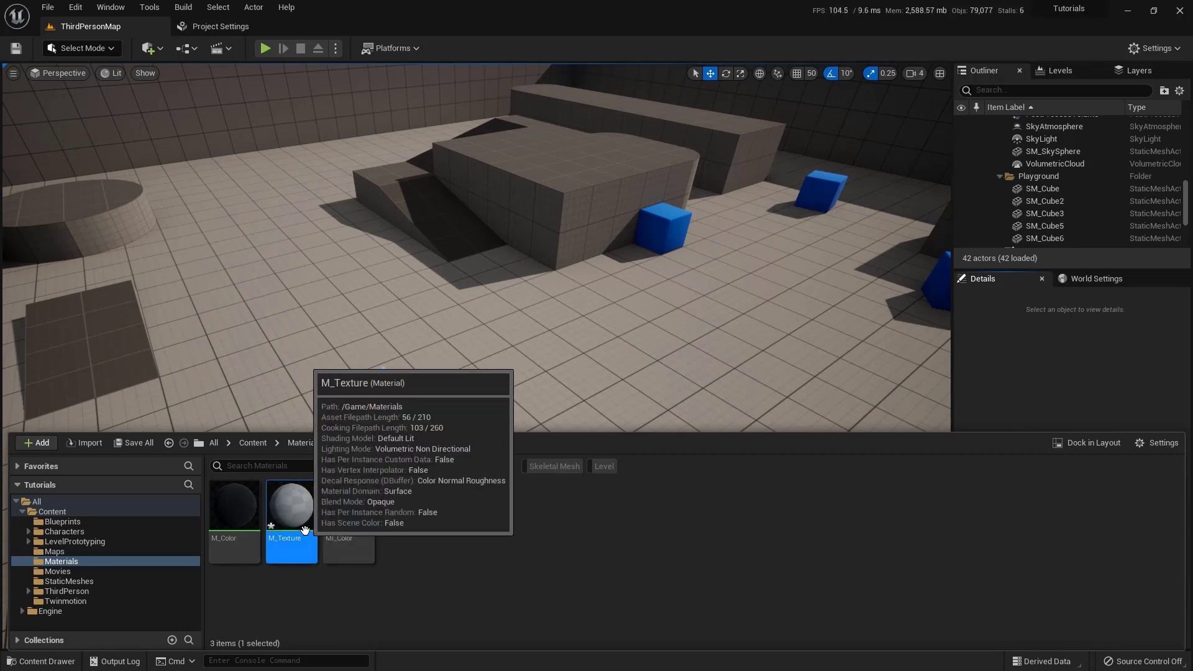
Open M_Texture in the material editor and detach its window to a smaller size over the level editor.
{"action": "double_click", "coordinate": [292, 507]}
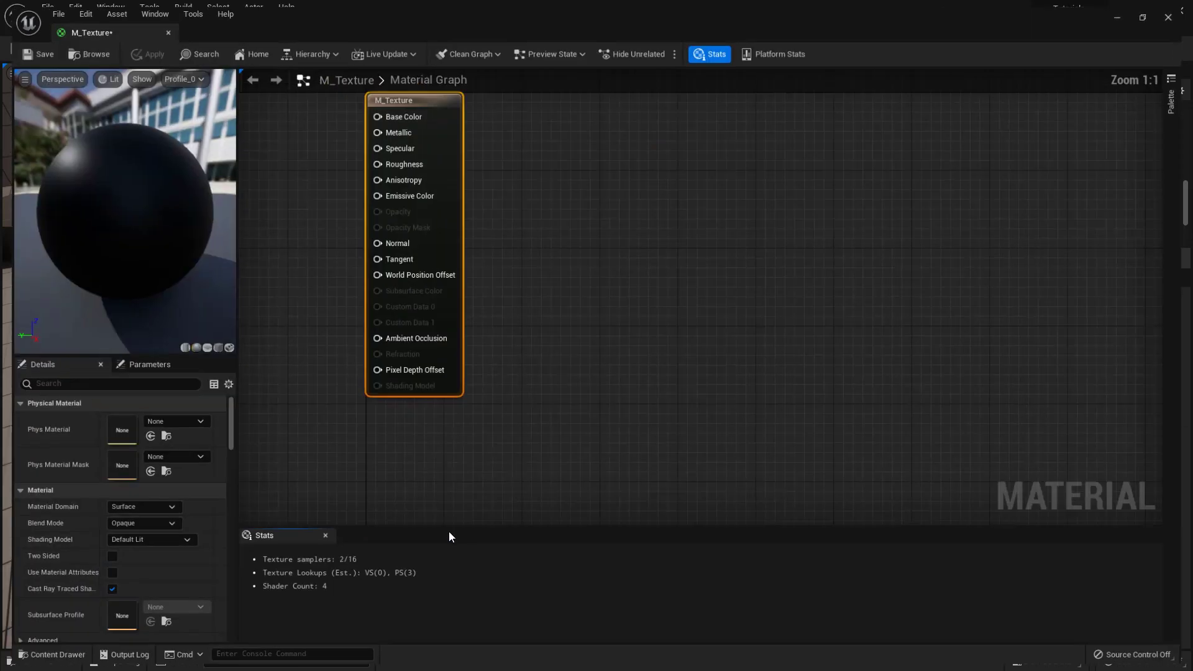
{"action": "right_click_drag", "start_coordinate": [449, 531], "coordinate": [611, 442]}
{"action": "right_click_drag", "start_coordinate": [532, 363], "coordinate": [648, 337]}
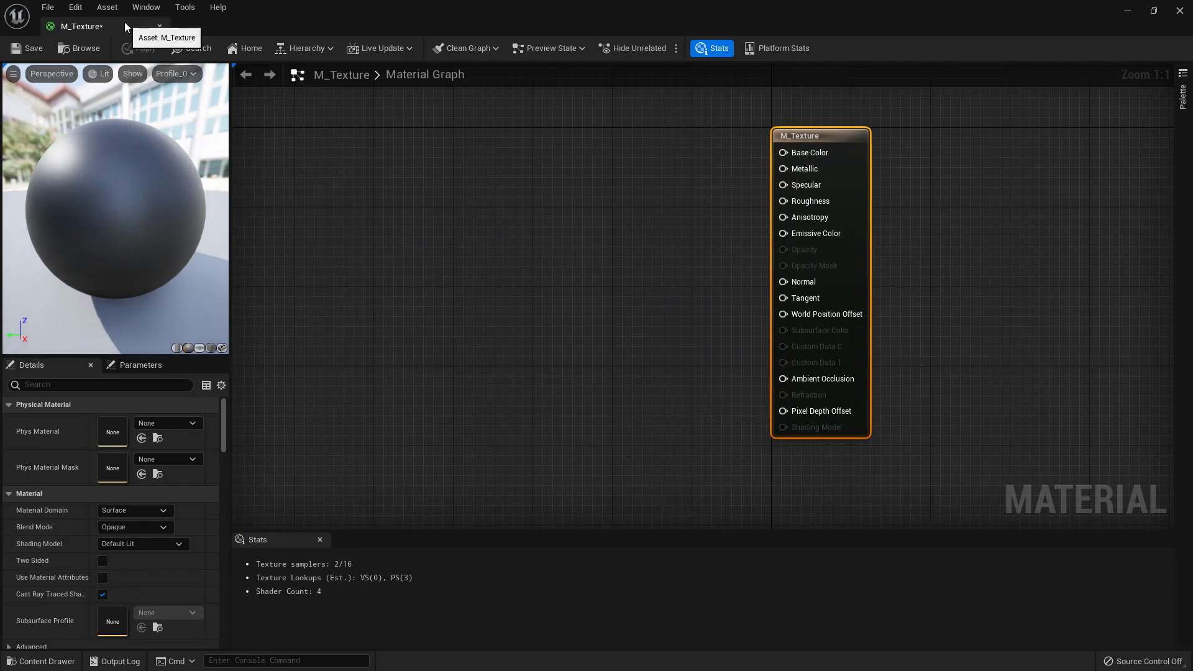
{"action": "left_click_drag", "start_coordinate": [124, 21], "coordinate": [398, 125]}
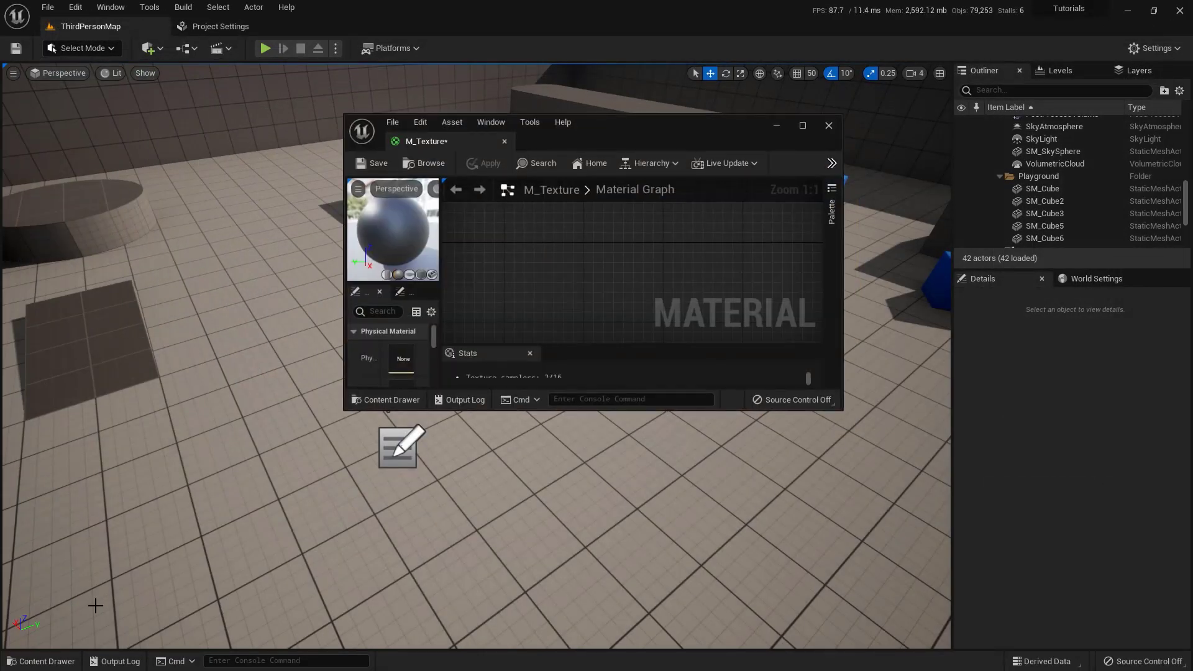
Show the Materials folder and place File Explorer's mud_cracked_dry_03_1k textures window beside it with smaller thumbnails.
{"action": "left_click", "coordinate": [44, 661]}
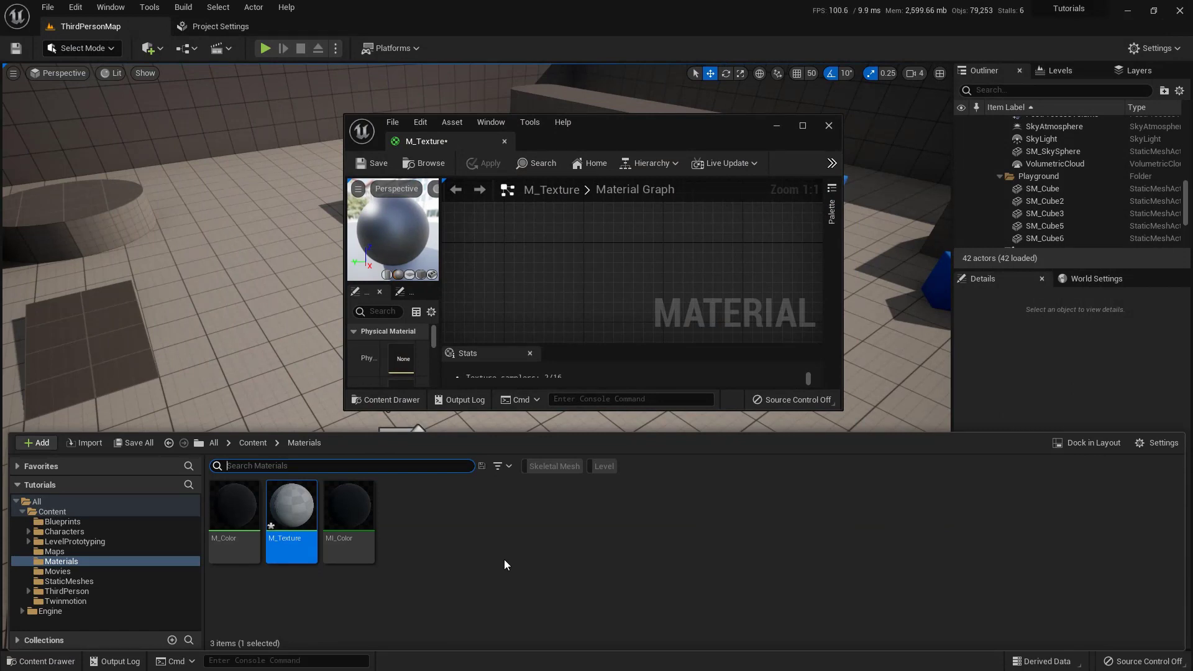
{"action": "key", "text": "alt+Tab"}
{"action": "left_click", "coordinate": [353, 446]}
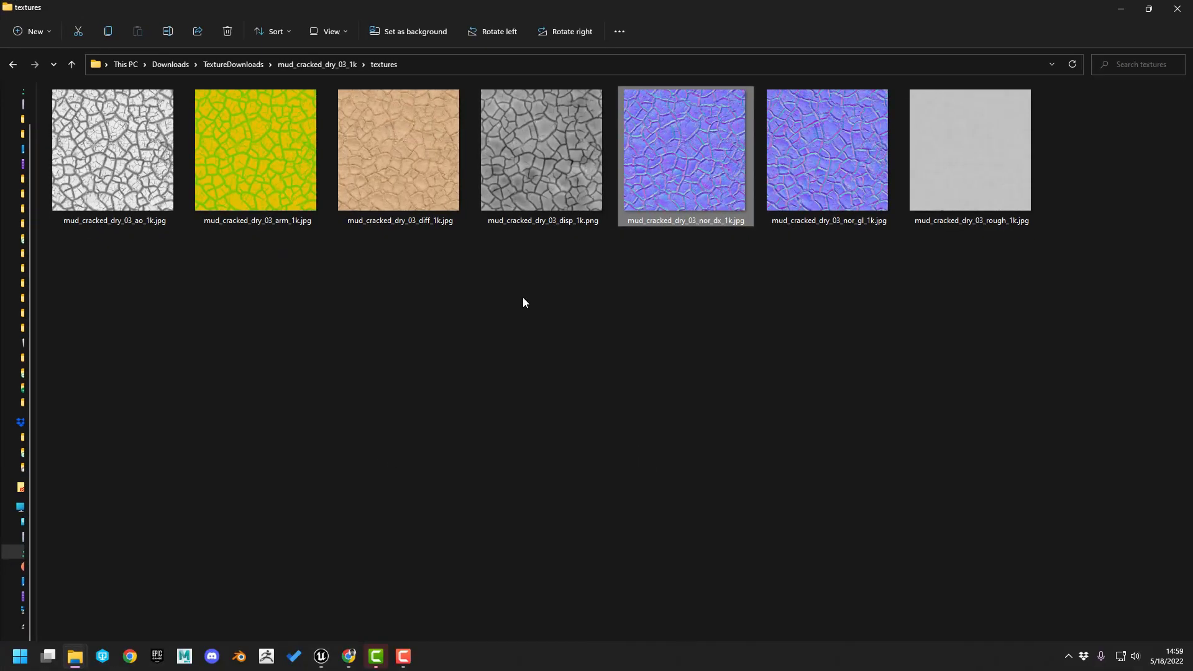
{"action": "left_click_drag", "start_coordinate": [541, 8], "coordinate": [1064, 177]}
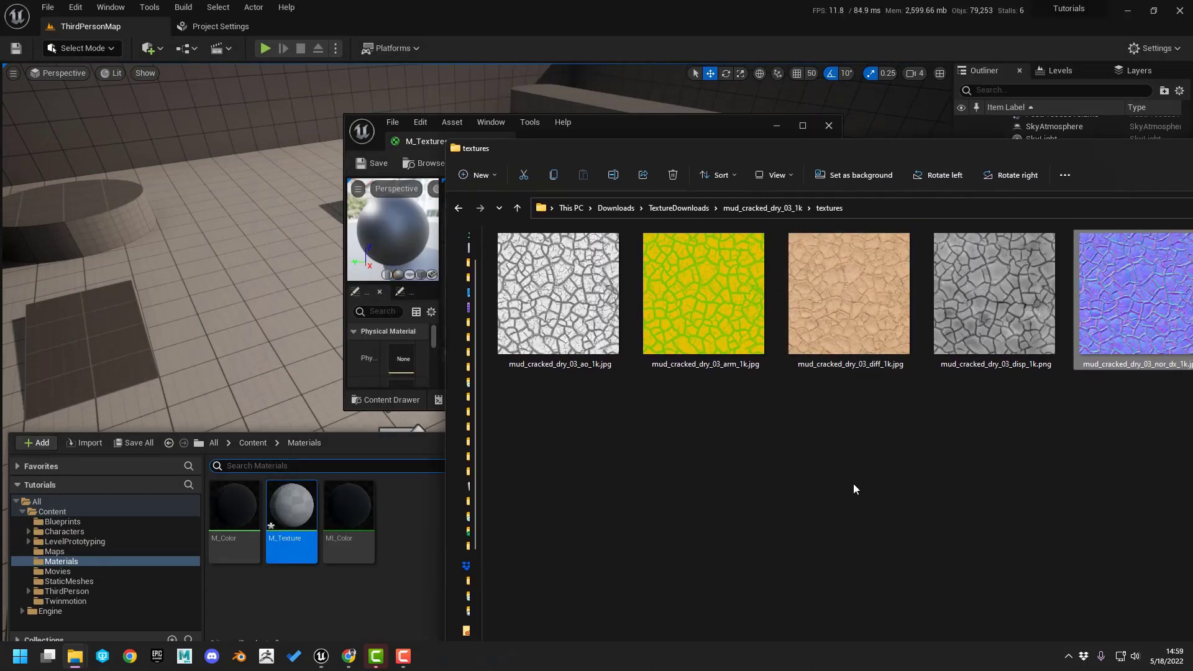
{"action": "scroll", "coordinate": [853, 484], "scroll_direction": "down", "scroll_amount": 3, "text": "ctrl"}
{"action": "left_click_drag", "start_coordinate": [670, 151], "coordinate": [875, 169]}
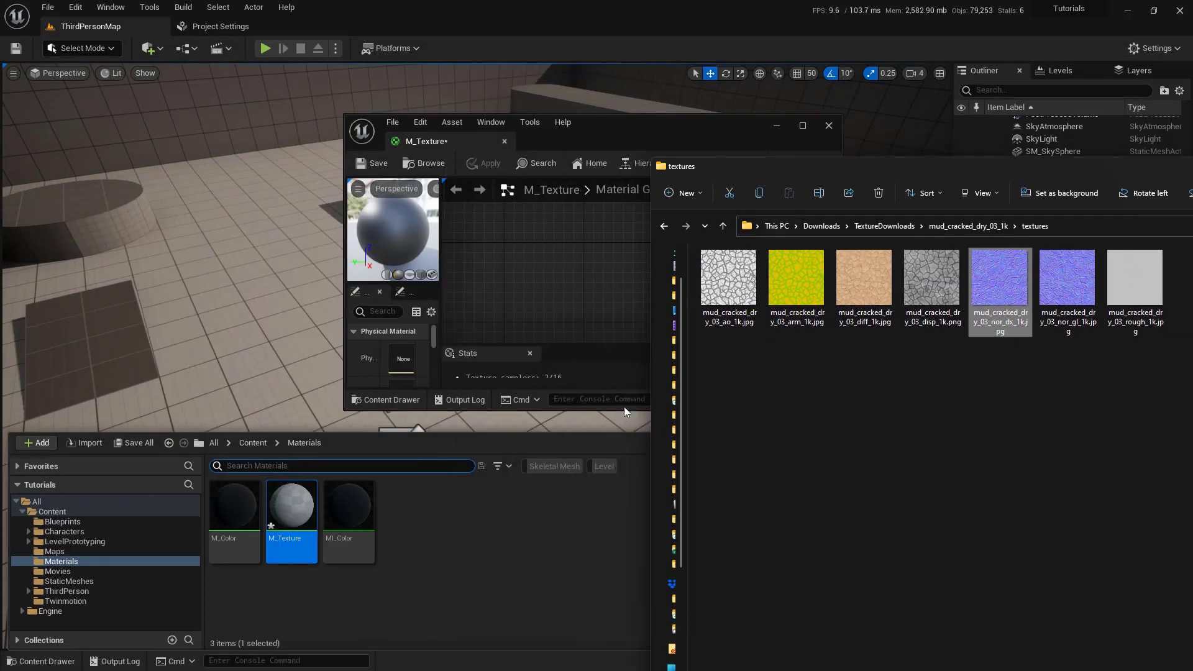
{"action": "left_click", "coordinate": [984, 223]}
{"action": "double_click", "coordinate": [826, 274]}
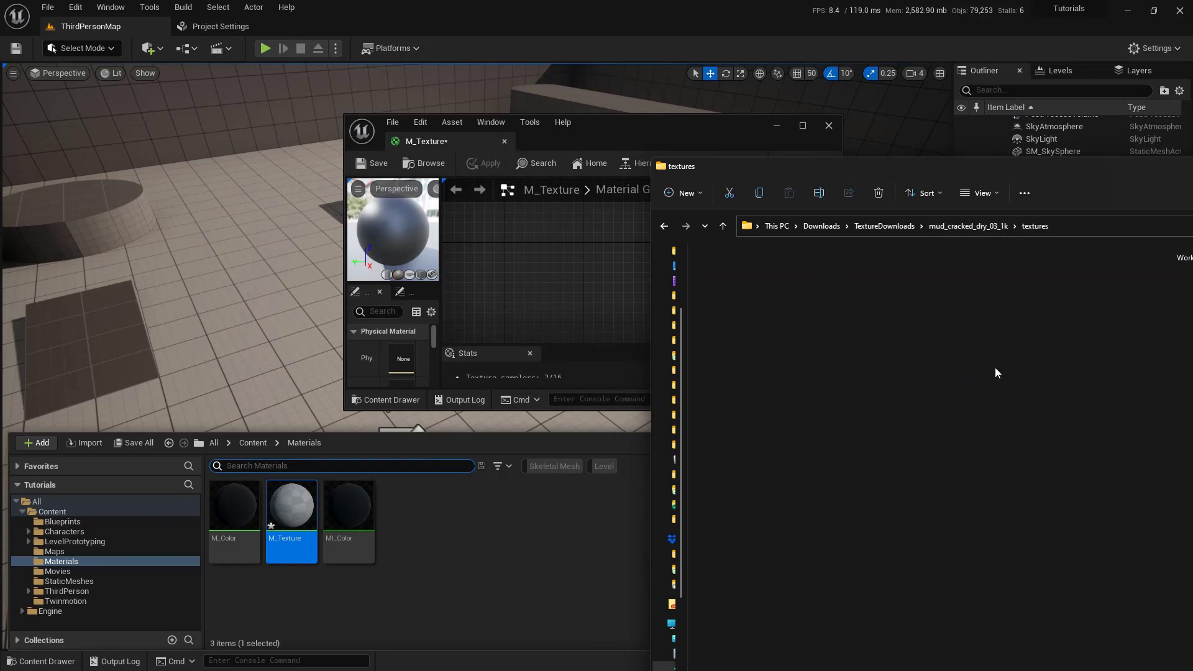
{"action": "left_click_drag", "start_coordinate": [922, 170], "coordinate": [849, 155]}
Import the mud_cracked_dry_03 arm, diff and nor_dx 1k images into the Materials folder.
{"action": "left_click", "coordinate": [722, 267]}
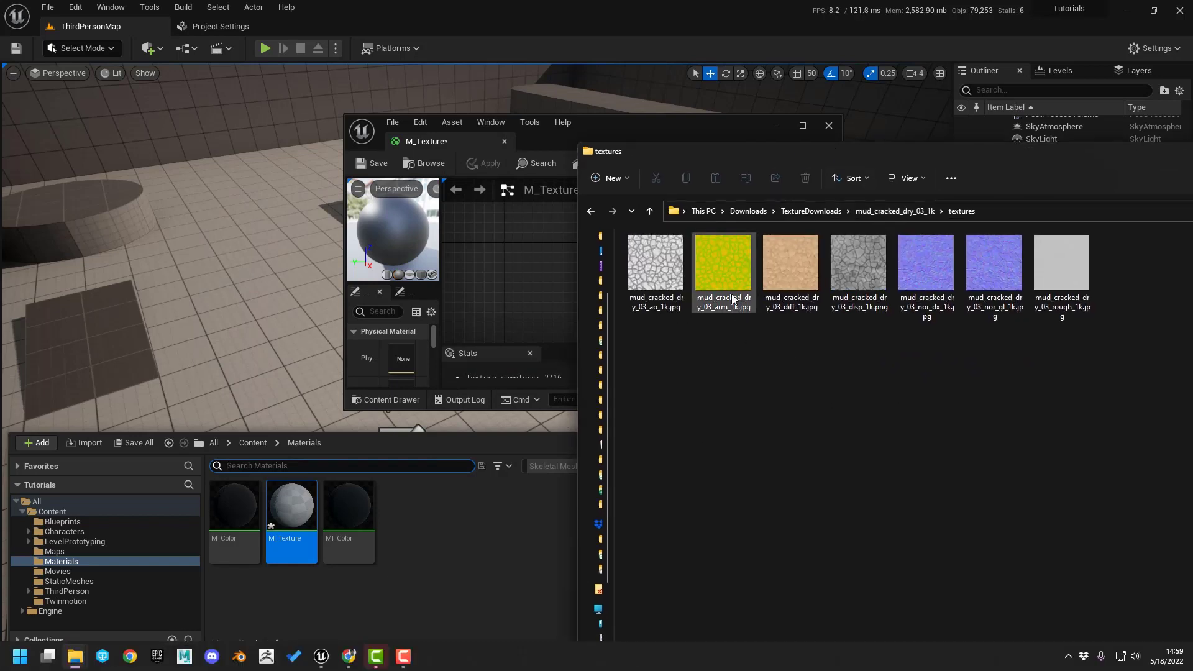
{"action": "left_click", "coordinate": [803, 275], "text": "ctrl"}
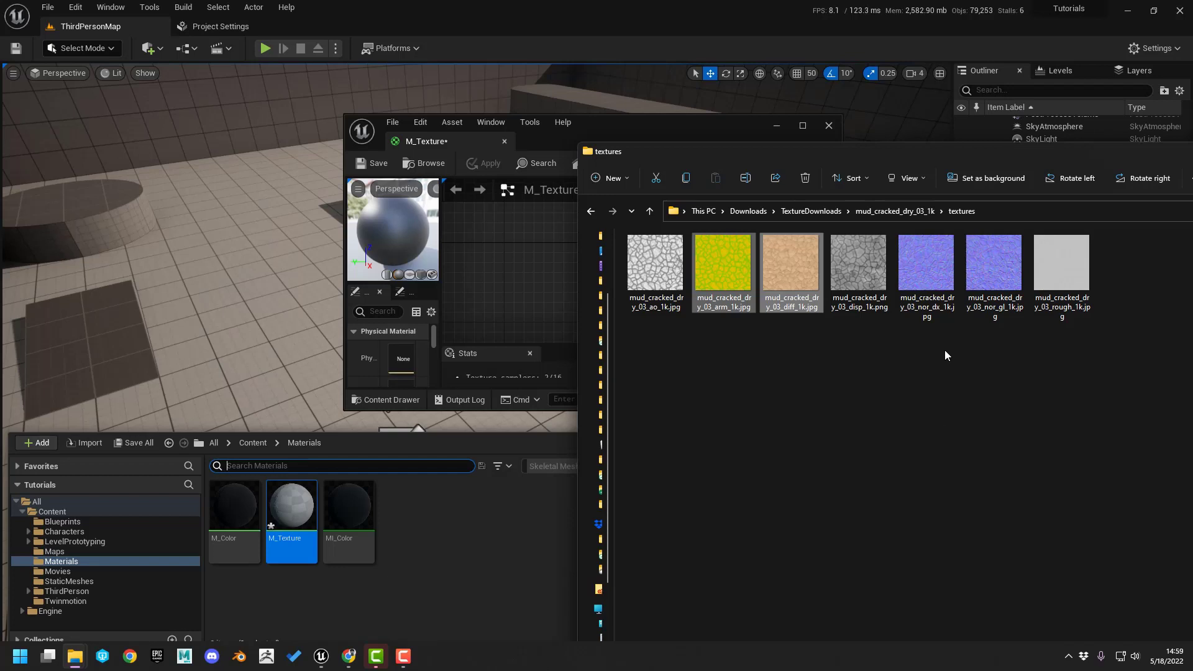
{"action": "left_click", "coordinate": [926, 267], "text": "ctrl"}
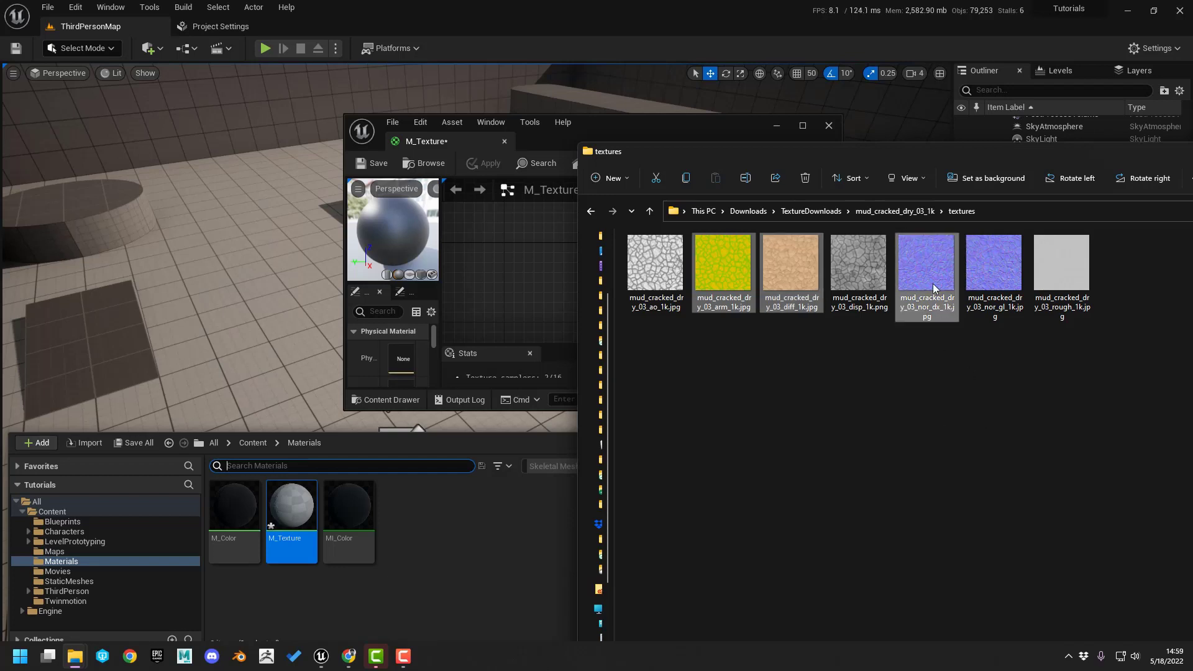
{"action": "left_click_drag", "start_coordinate": [934, 283], "coordinate": [492, 523]}
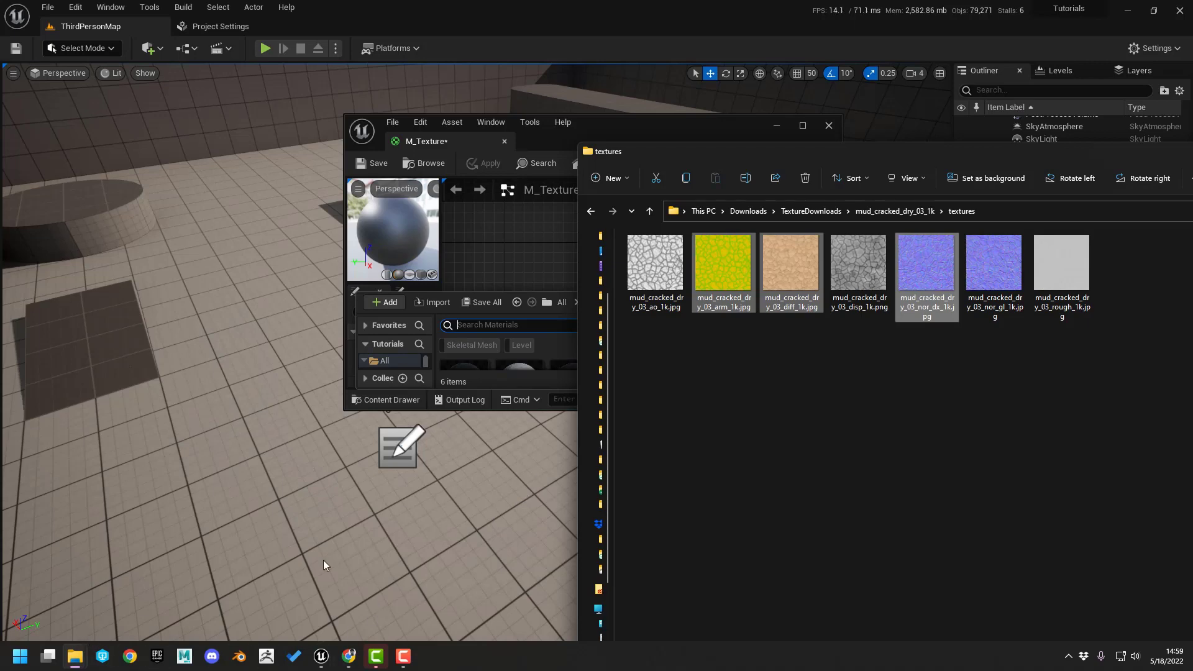
{"action": "left_click", "coordinate": [451, 527]}
{"action": "key", "text": "ctrl+space"}
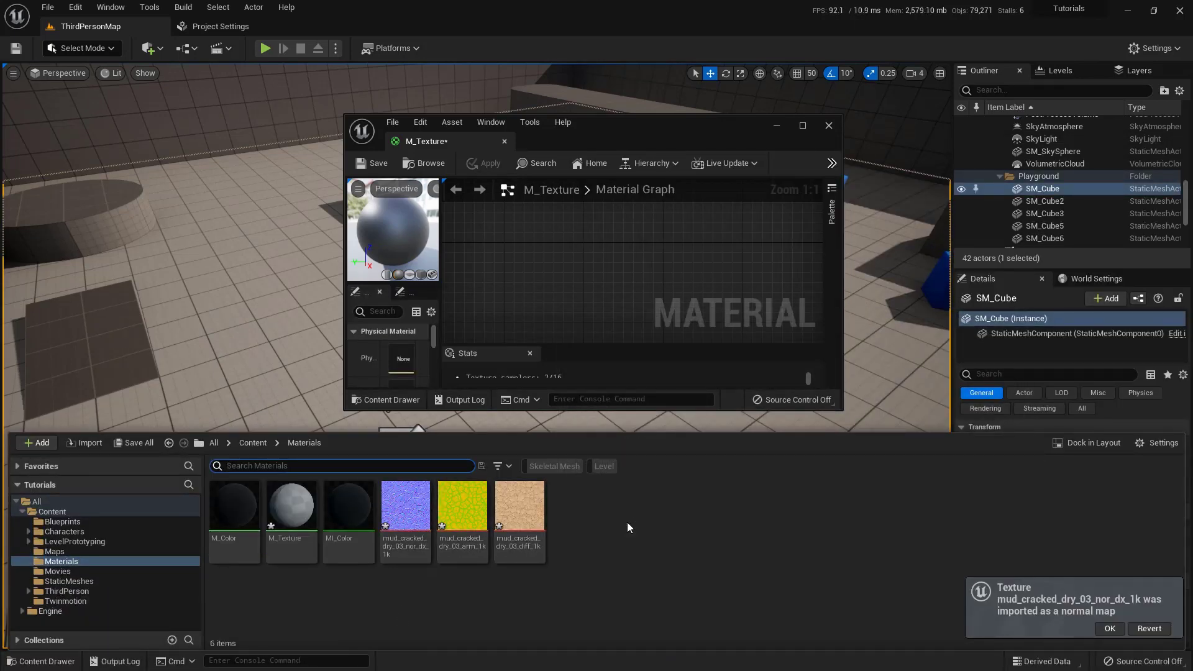
Return to File Explorer and open the textures folder inside wood_cabinet_worn_long_1k.
{"action": "key", "text": "alt+Tab"}
{"action": "left_click", "coordinate": [826, 213]}
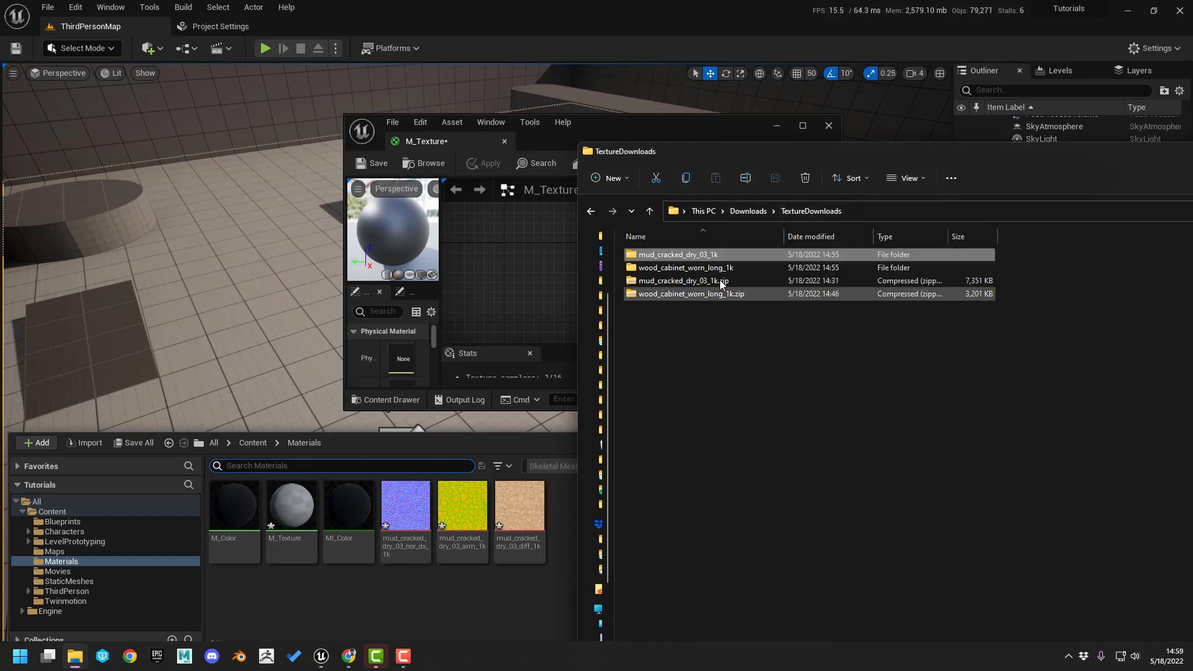
{"action": "double_click", "coordinate": [676, 269]}
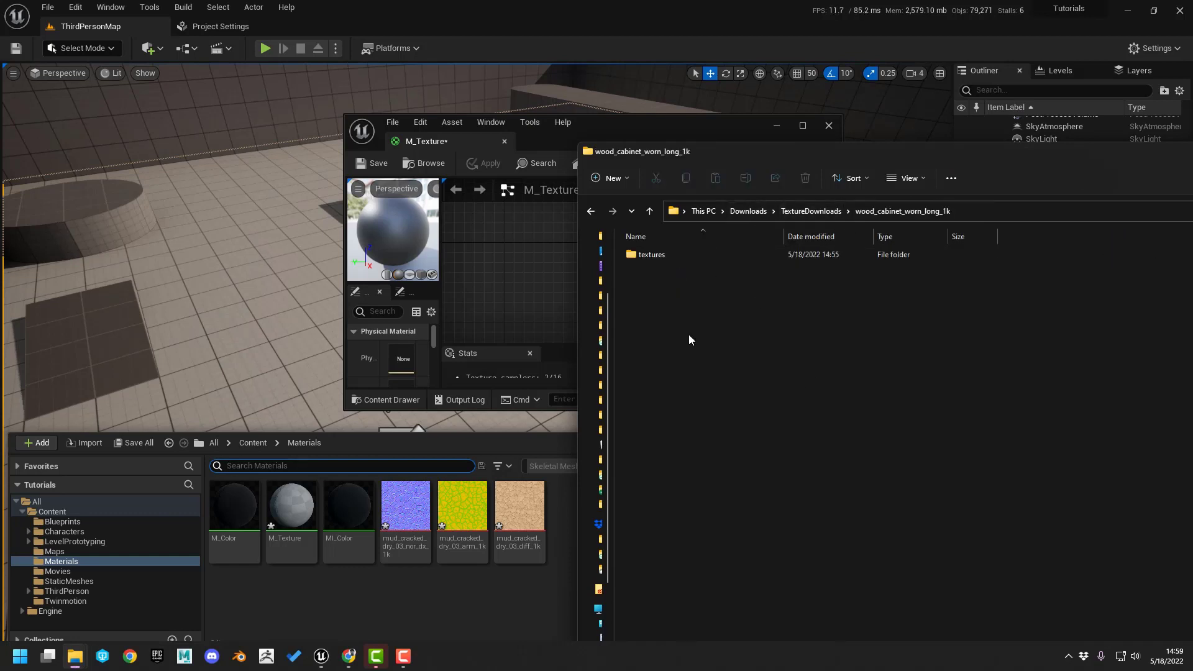
{"action": "double_click", "coordinate": [666, 255]}
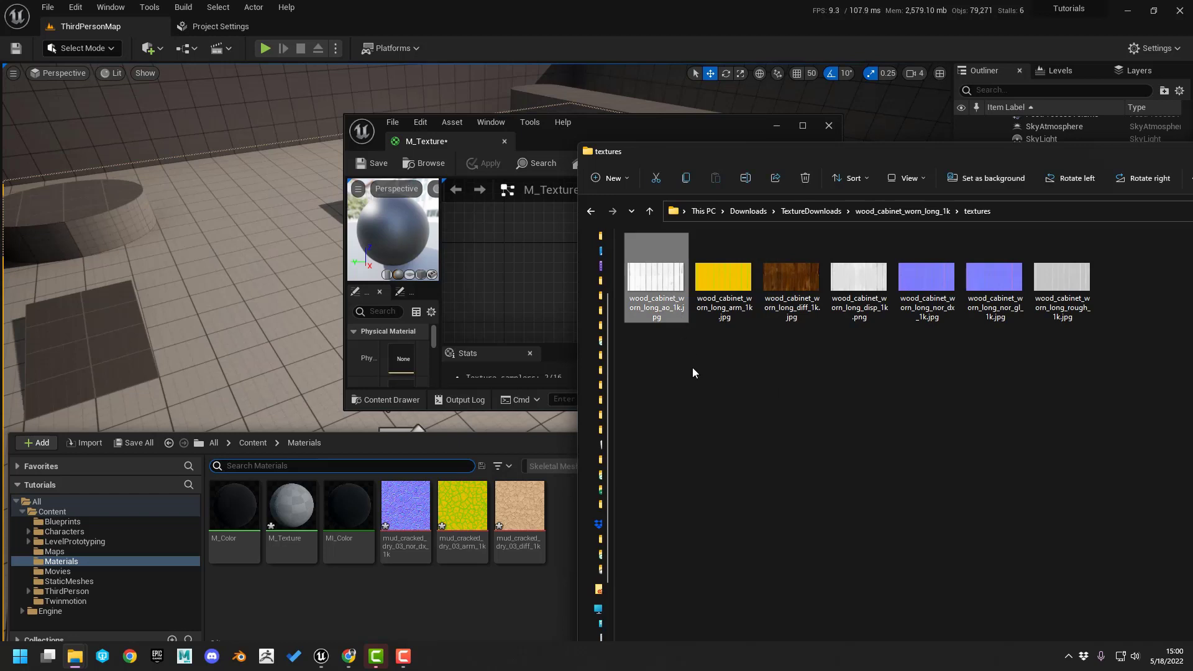
Import the wood_cabinet_worn_long arm, diff and nor_dx 1k images into Unreal Engine's Materials folder.
{"action": "left_click", "coordinate": [726, 307]}
{"action": "left_click", "coordinate": [799, 314], "text": "ctrl"}
{"action": "left_click", "coordinate": [937, 304], "text": "ctrl"}
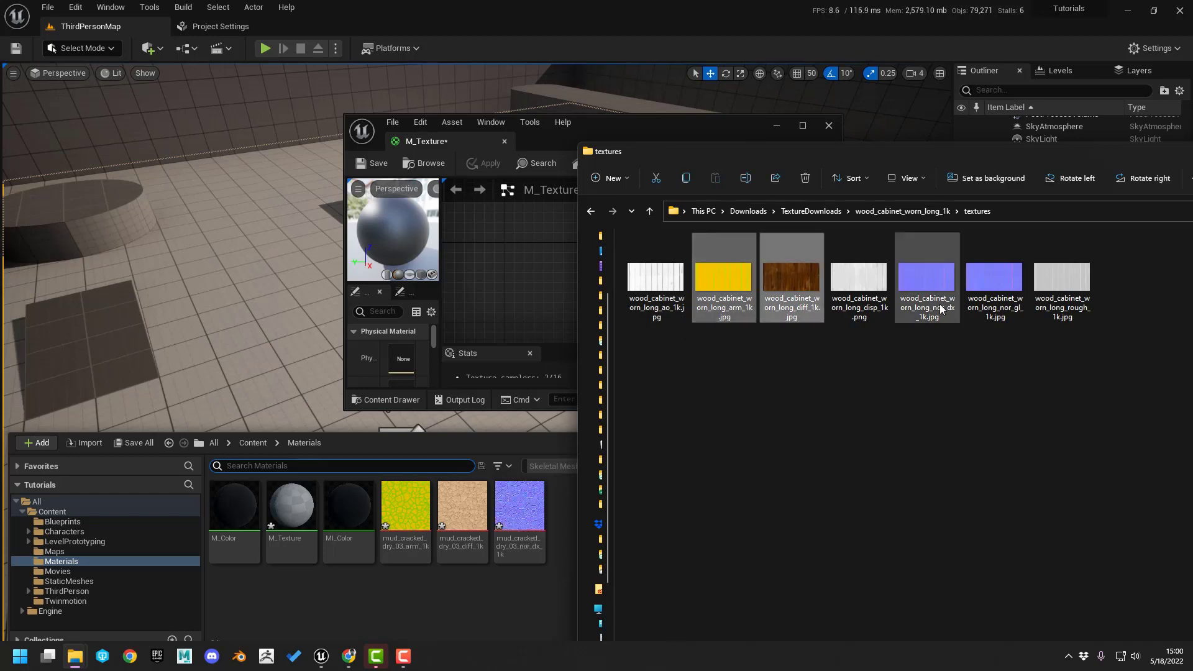
{"action": "left_click_drag", "start_coordinate": [930, 281], "coordinate": [463, 588]}
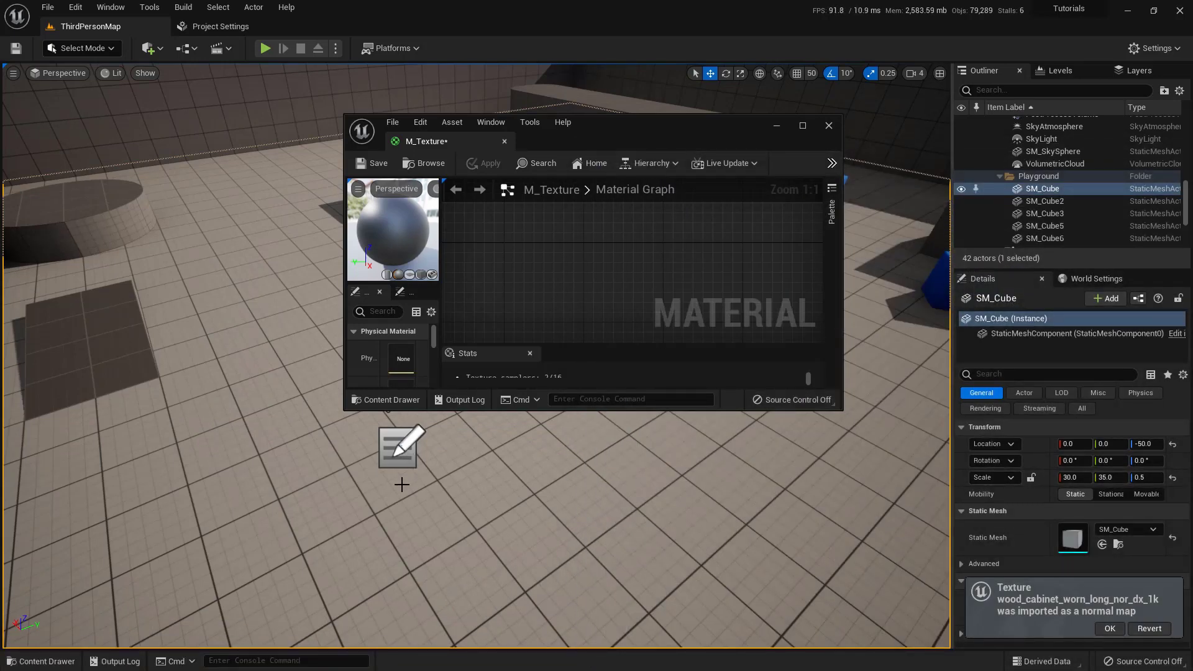
Open the imported mud_cracked_dry_03_diff_1k texture from the Materials folder and maximize its editor window.
{"action": "left_click", "coordinate": [60, 663]}
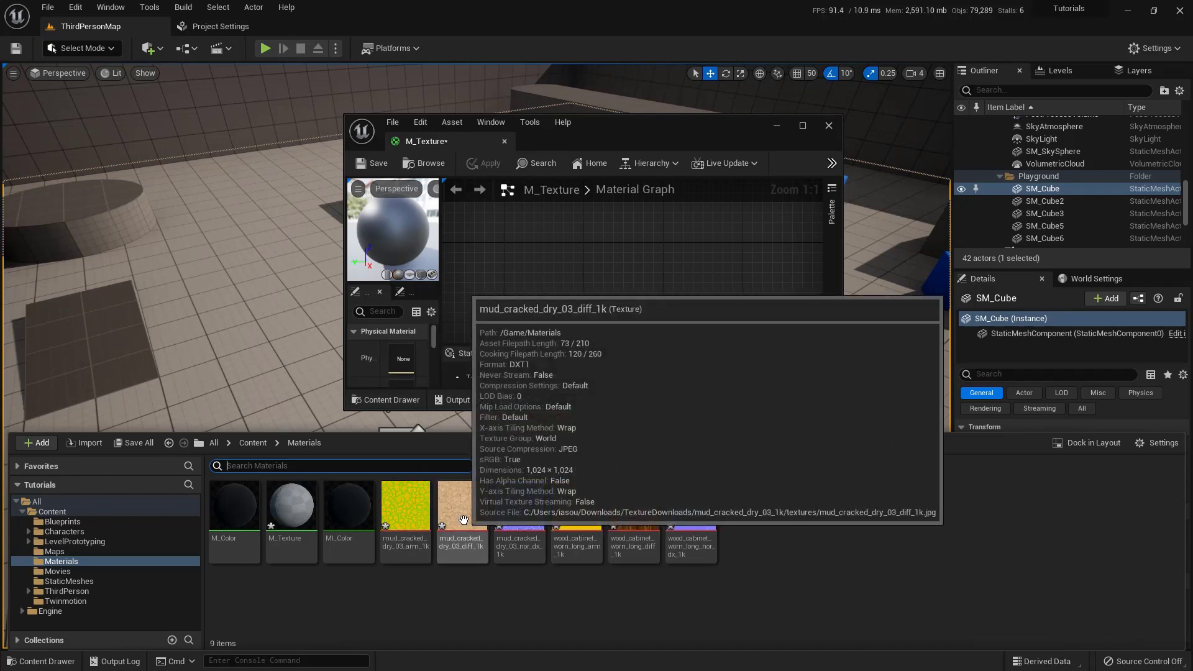
{"action": "double_click", "coordinate": [463, 520]}
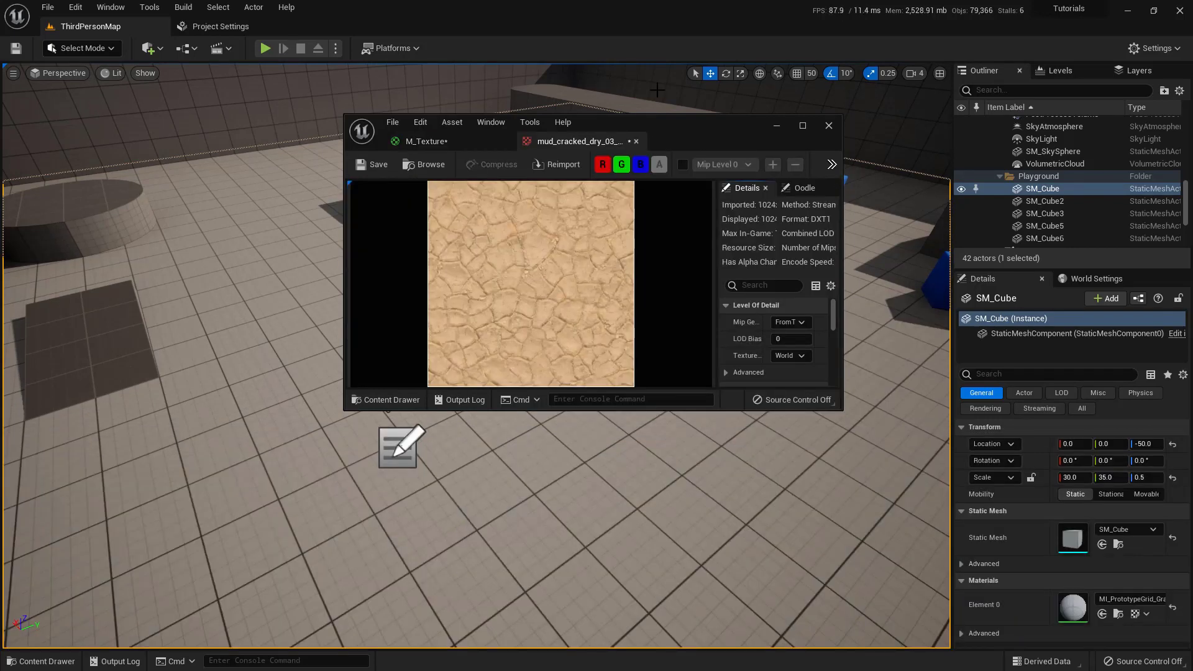
{"action": "double_click", "coordinate": [693, 133]}
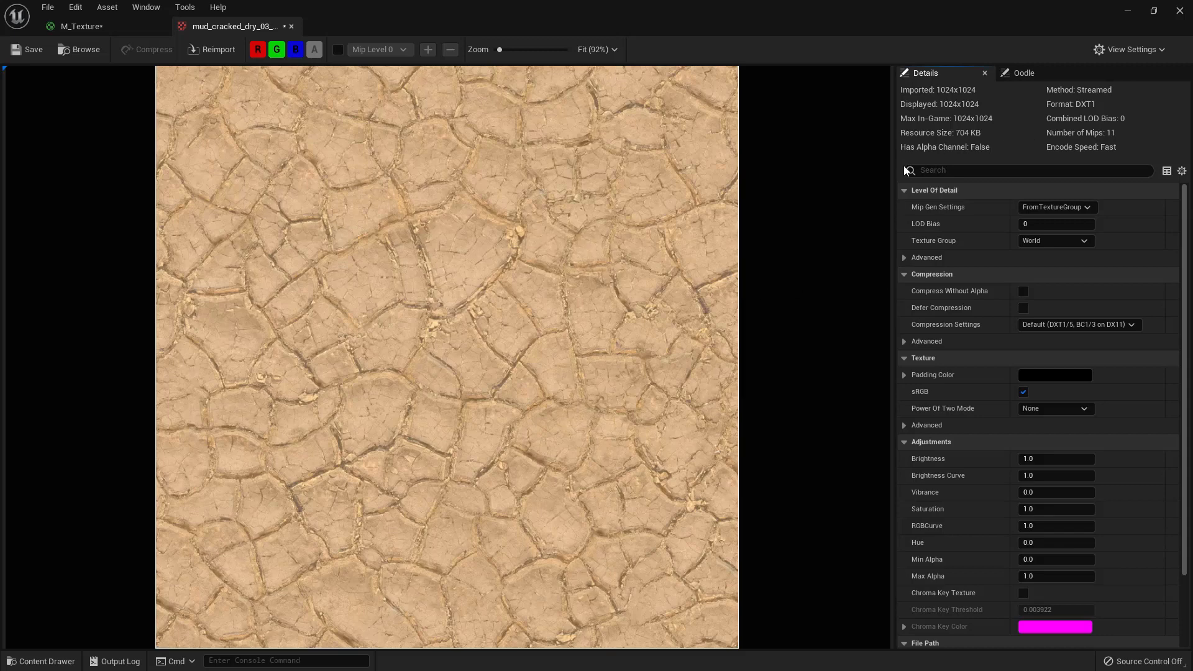
Examine the mud diffuse texture's imported size and number of mips, and preview it at smaller and larger display sizes.
{"action": "mouse_move", "coordinate": [887, 75]}
{"action": "left_mouse_down"}
{"action": "mouse_move", "coordinate": [994, 104]}
{"action": "mouse_move", "coordinate": [992, 79]}
{"action": "mouse_move", "coordinate": [891, 76]}
{"action": "left_mouse_up"}
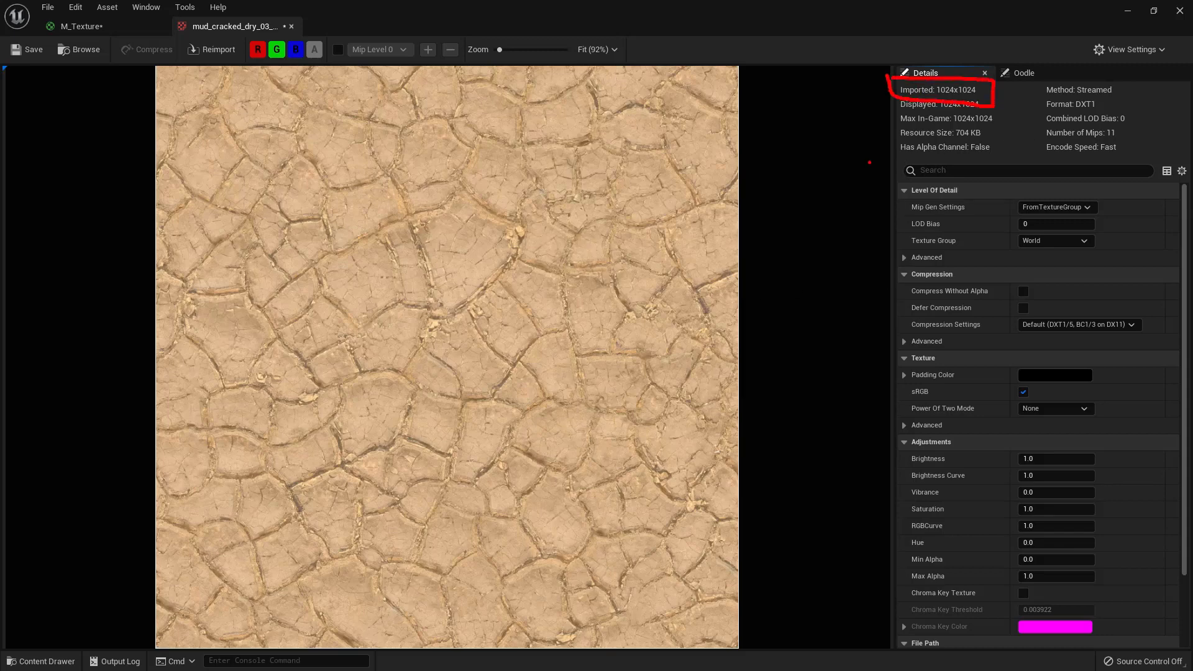
{"action": "key", "text": "Escape"}
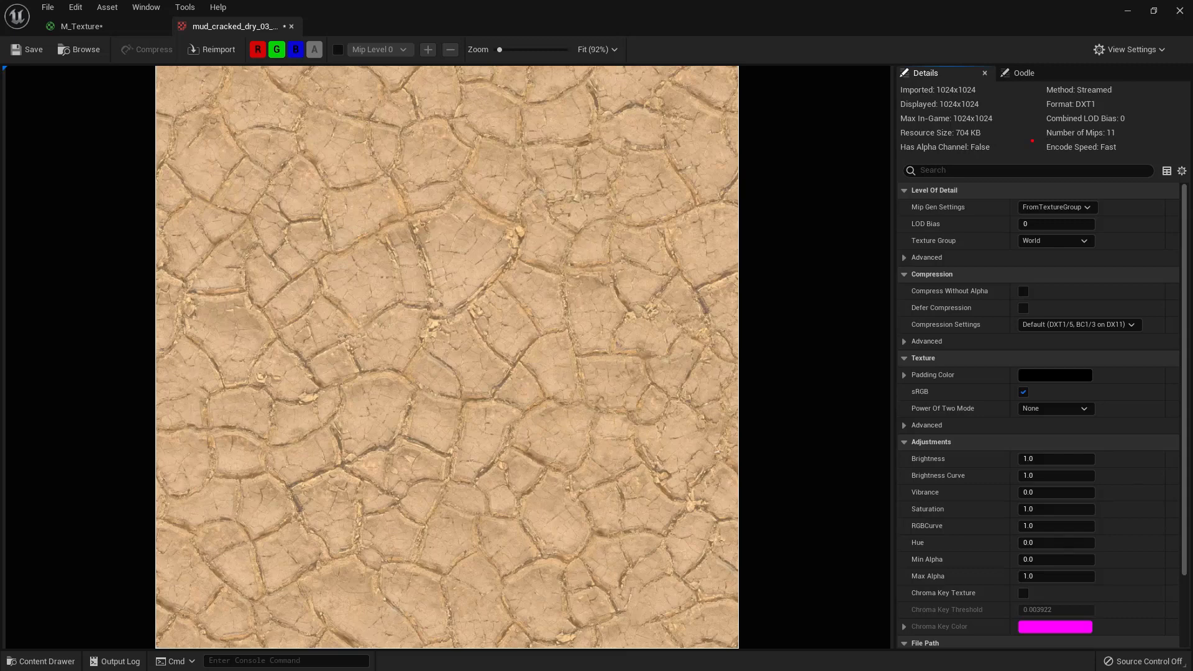
{"action": "mouse_move", "coordinate": [1033, 140]}
{"action": "left_mouse_down"}
{"action": "mouse_move", "coordinate": [1128, 143]}
{"action": "mouse_move", "coordinate": [1128, 113]}
{"action": "mouse_move", "coordinate": [1035, 140]}
{"action": "left_mouse_up"}
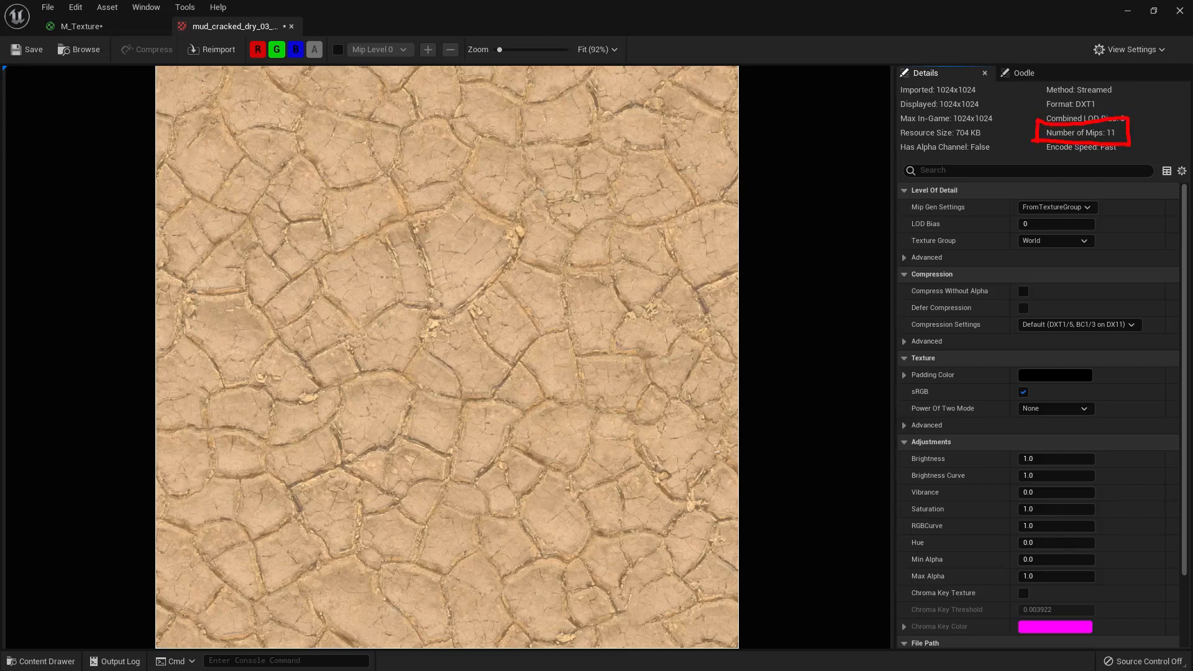
{"action": "scroll", "coordinate": [651, 364], "scroll_direction": "down", "scroll_amount": 7}
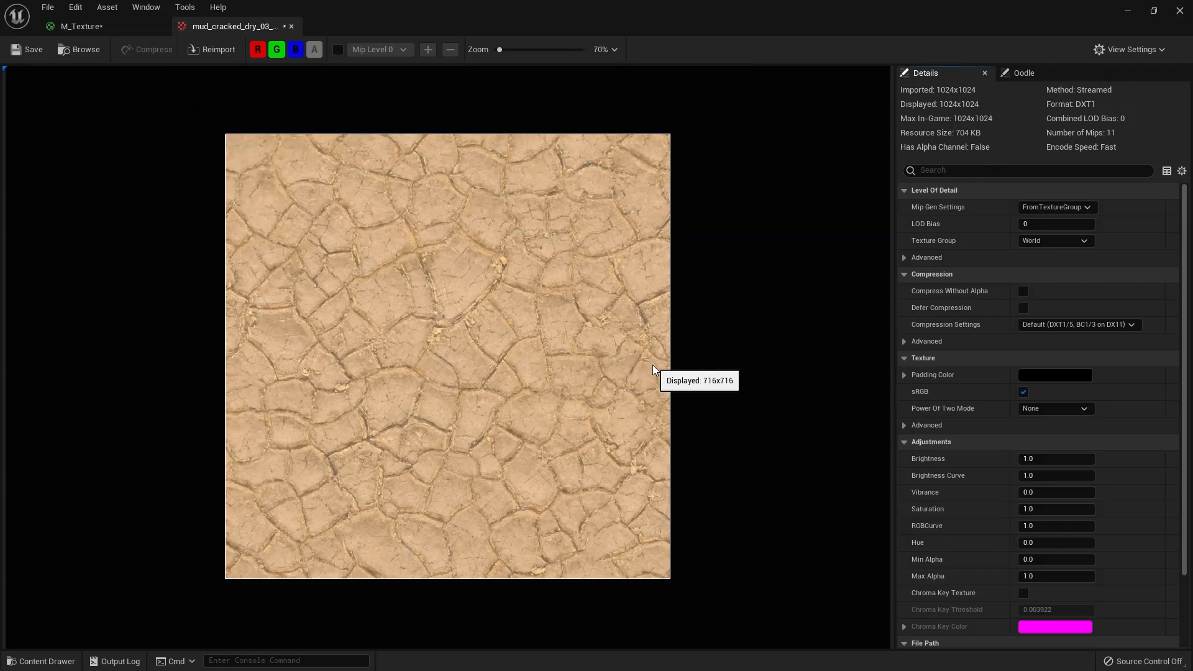
{"action": "scroll", "coordinate": [628, 373], "scroll_direction": "down", "scroll_amount": 3}
{"action": "scroll", "coordinate": [594, 388], "scroll_direction": "up", "scroll_amount": 6}
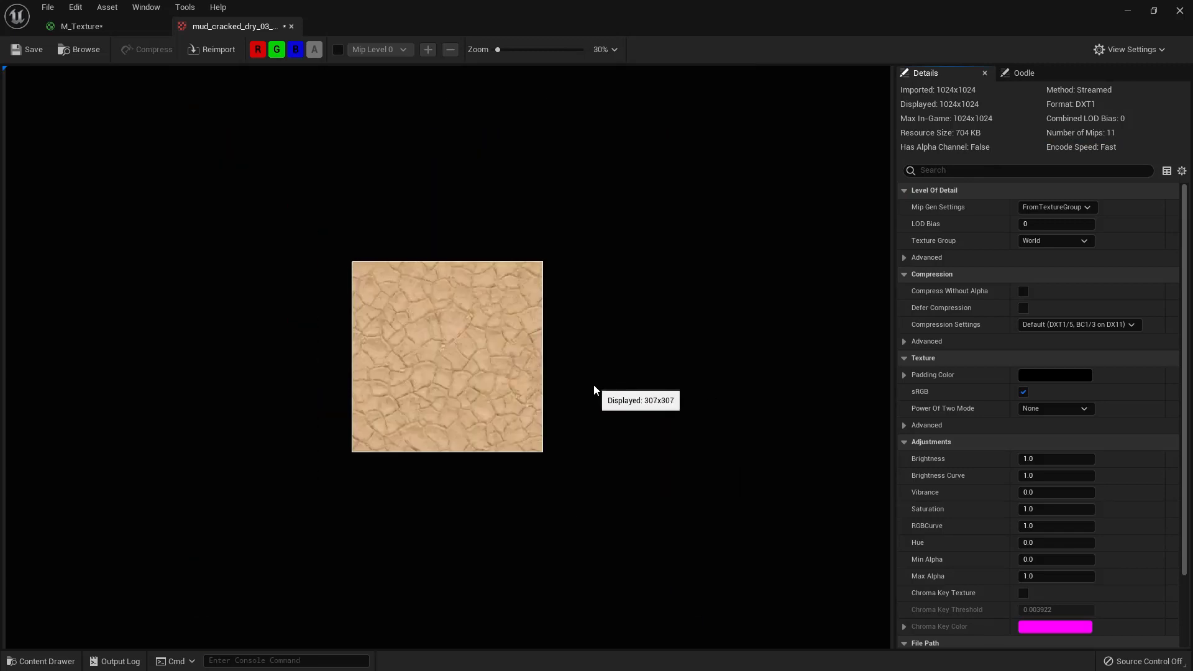
{"action": "scroll", "coordinate": [594, 390], "scroll_direction": "up", "scroll_amount": 2}
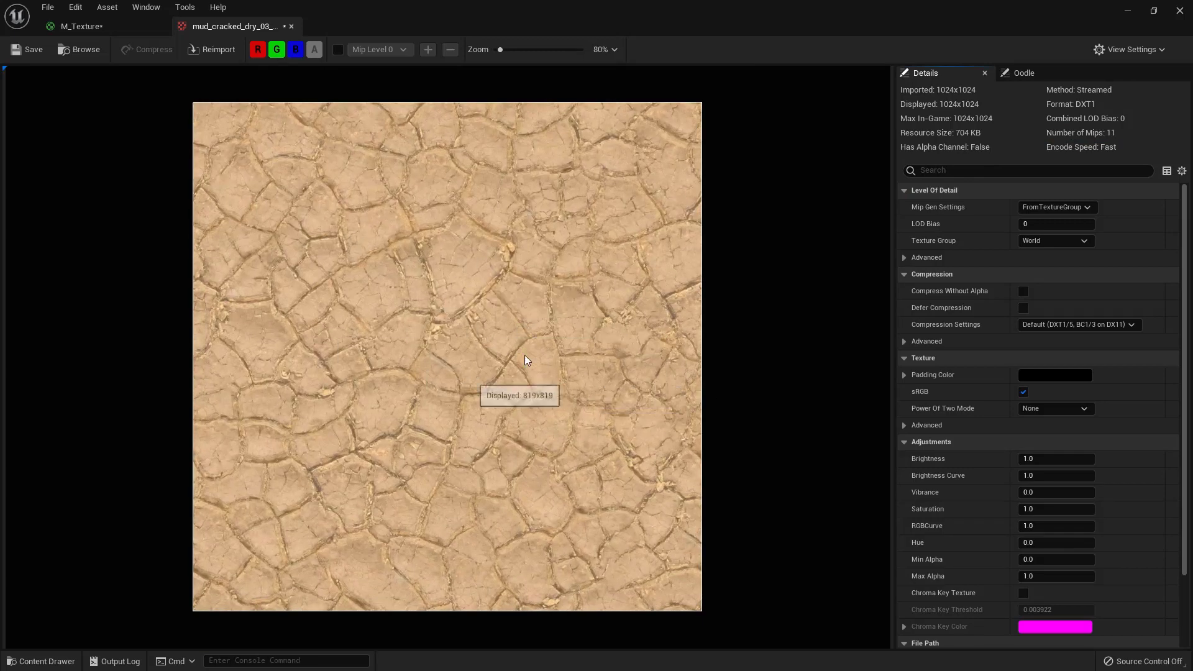
{"action": "scroll", "coordinate": [539, 347], "scroll_direction": "down", "scroll_amount": 6}
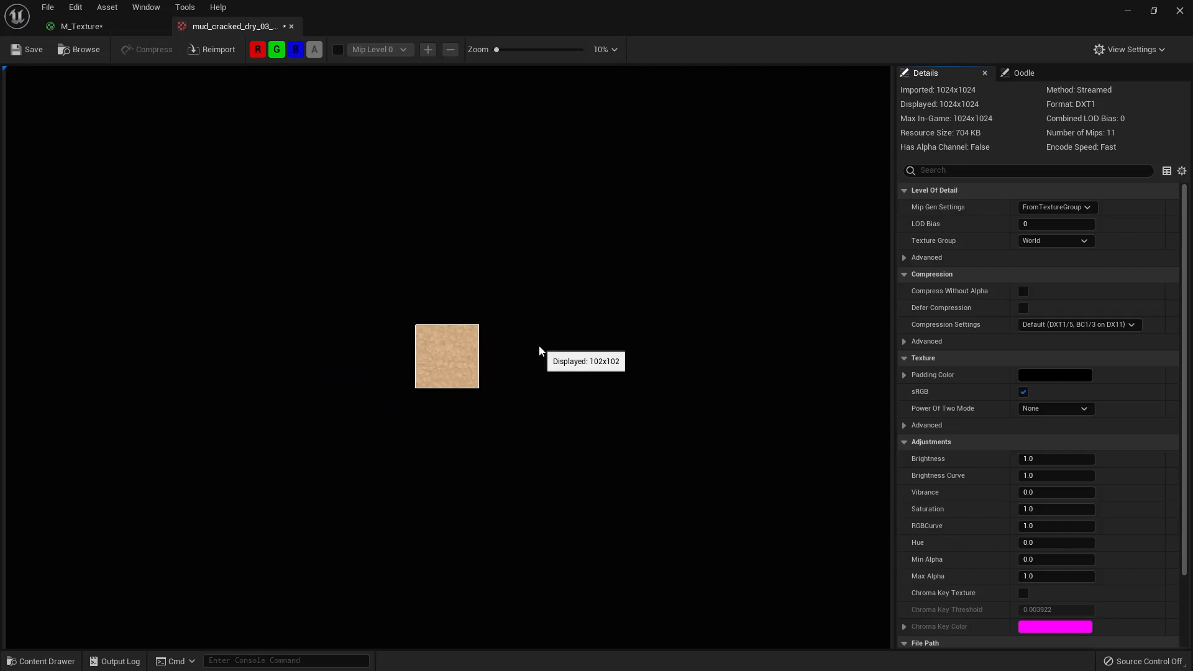
{"action": "scroll", "coordinate": [536, 350], "scroll_direction": "up", "scroll_amount": 6}
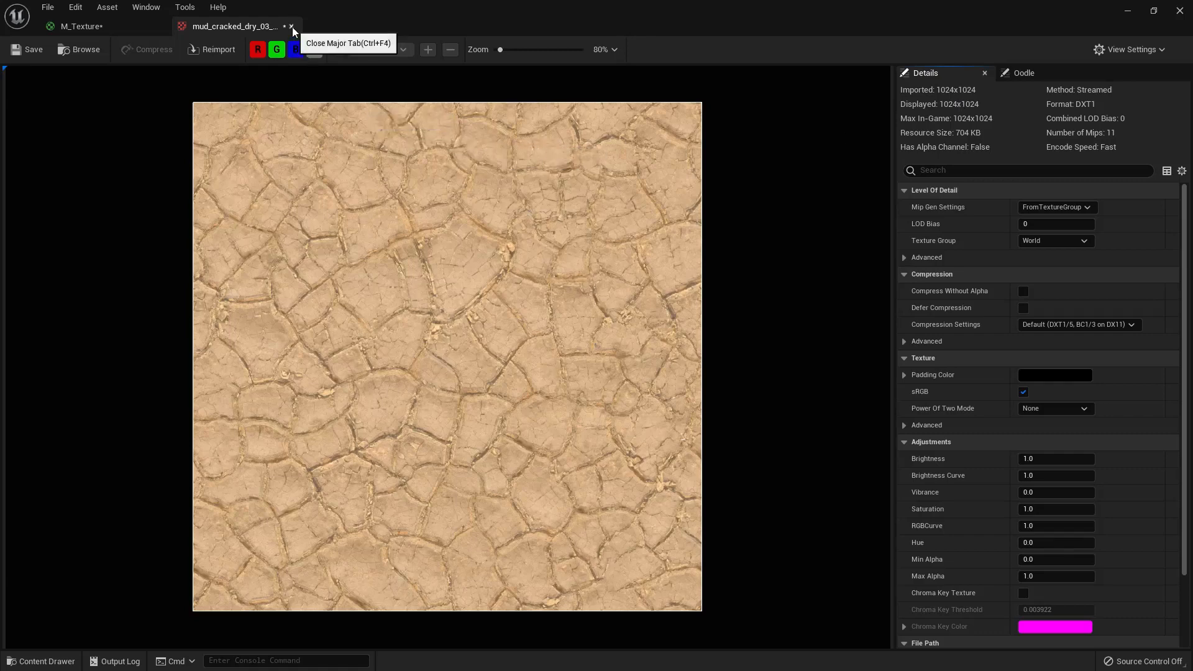
Restore the editor window down, open the mud_cracked_dry_03_arm_1k texture from the Materials folder, and maximize its editor.
{"action": "left_click_drag", "start_coordinate": [1065, 20], "coordinate": [914, 127]}
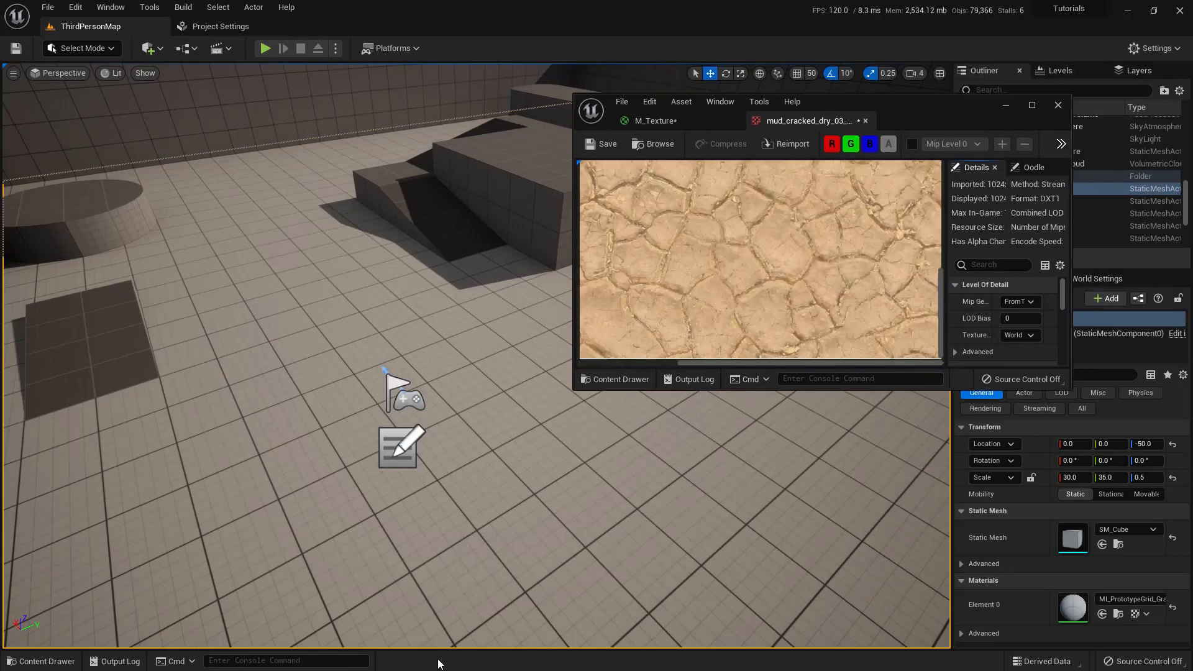
{"action": "key", "text": "ctrl+space"}
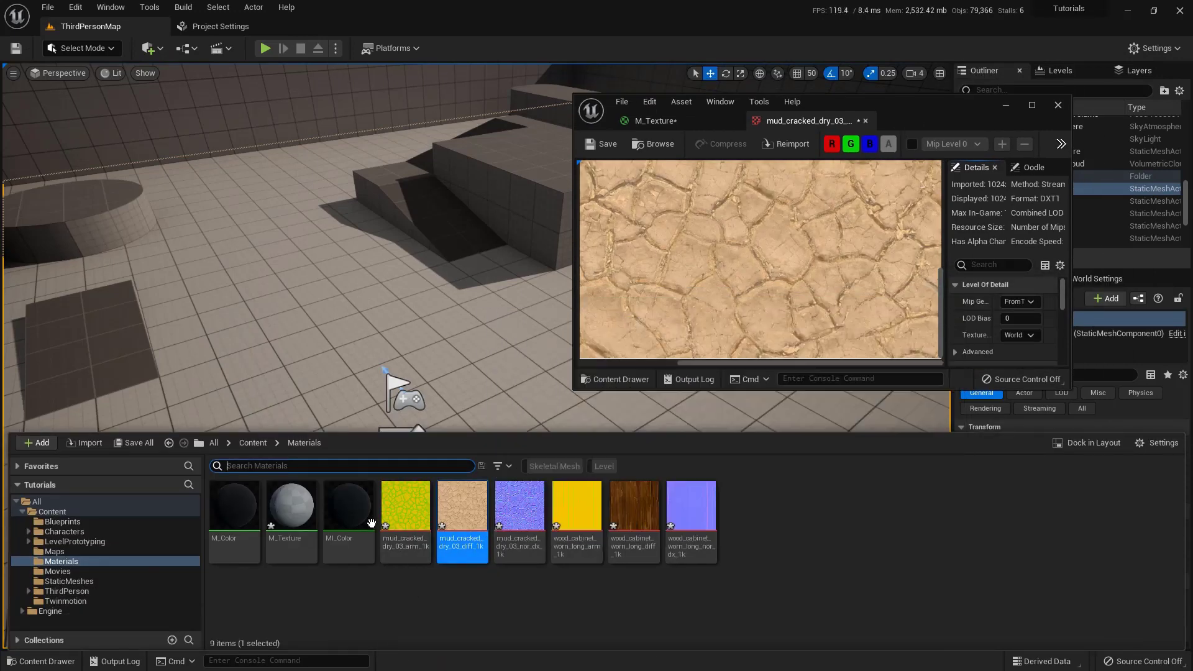
{"action": "left_click", "coordinate": [407, 521]}
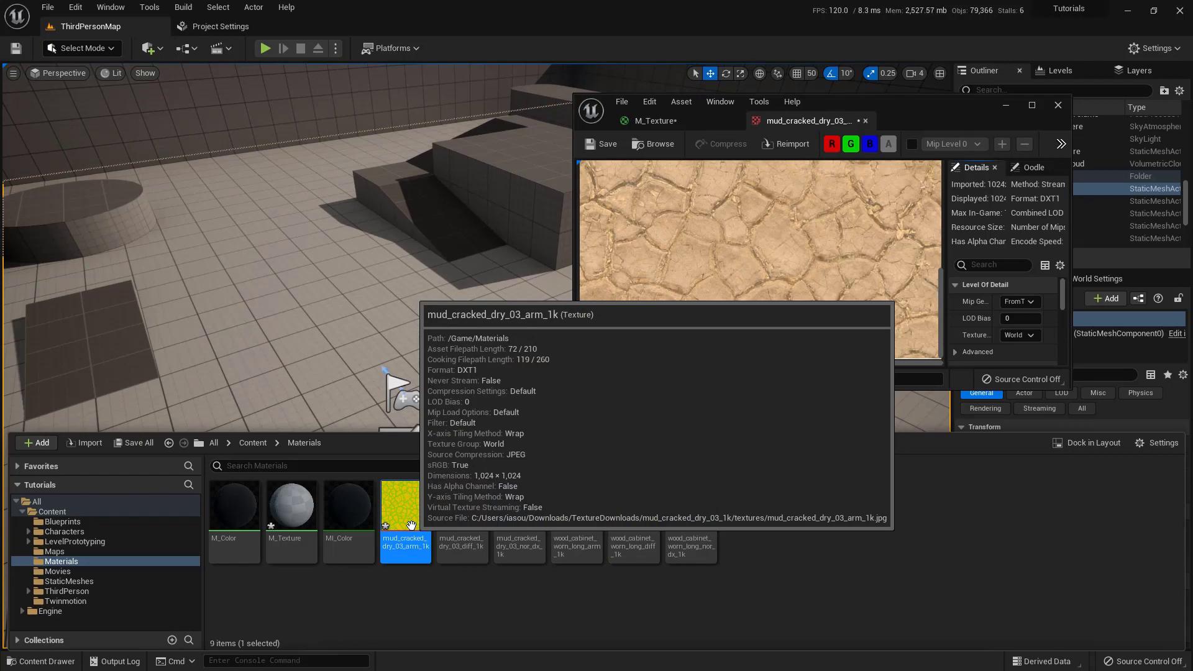
{"action": "double_click", "coordinate": [410, 525]}
{"action": "left_click", "coordinate": [897, 112]}
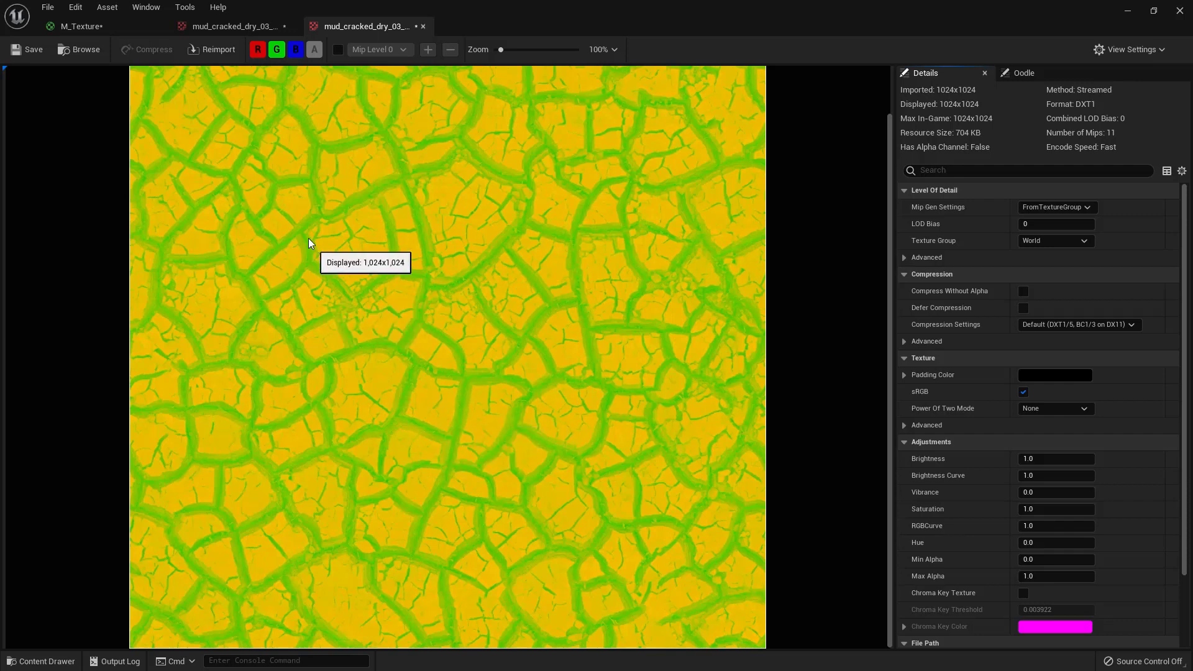
{"action": "left_click_drag", "start_coordinate": [257, 64], "coordinate": [255, 113]}
{"action": "mouse_move", "coordinate": [249, 72]}
{"action": "left_mouse_down"}
{"action": "mouse_move", "coordinate": [277, 69]}
{"action": "mouse_move", "coordinate": [274, 114]}
{"action": "mouse_move", "coordinate": [291, 81]}
{"action": "mouse_move", "coordinate": [293, 110]}
{"action": "mouse_move", "coordinate": [308, 81]}
{"action": "left_mouse_up"}
{"action": "left_click", "coordinate": [280, 79]}
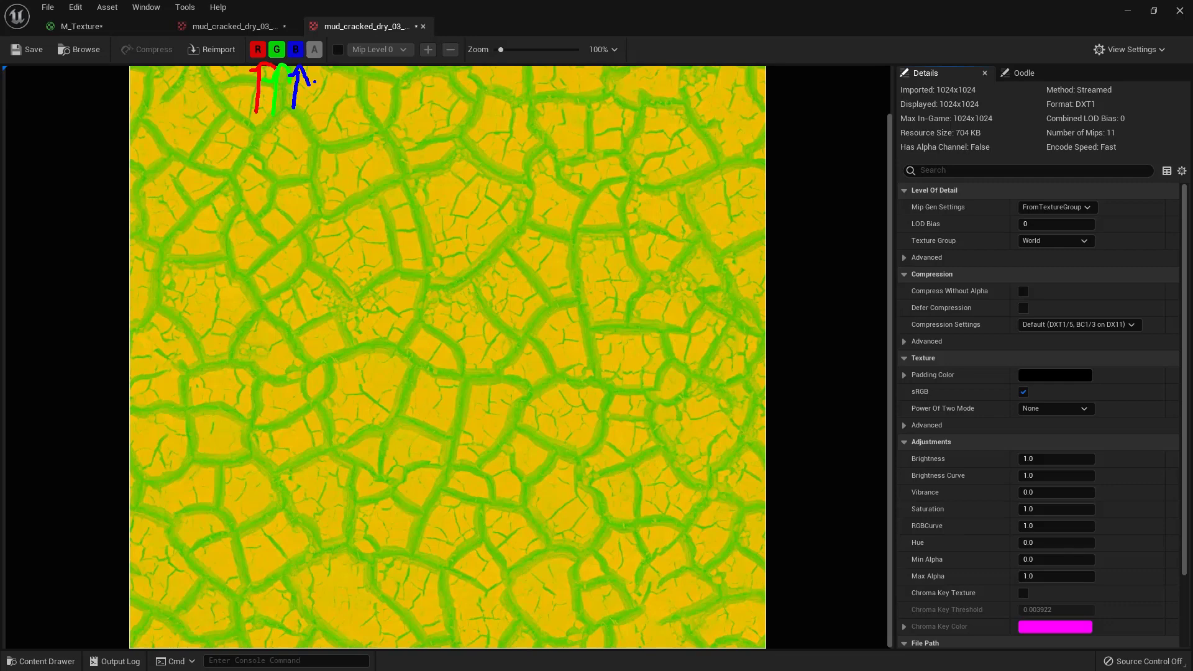
Examine the mud ARM texture's red, green and blue channels one at a time, and restore the combined RGB display.
{"action": "left_click", "coordinate": [275, 51]}
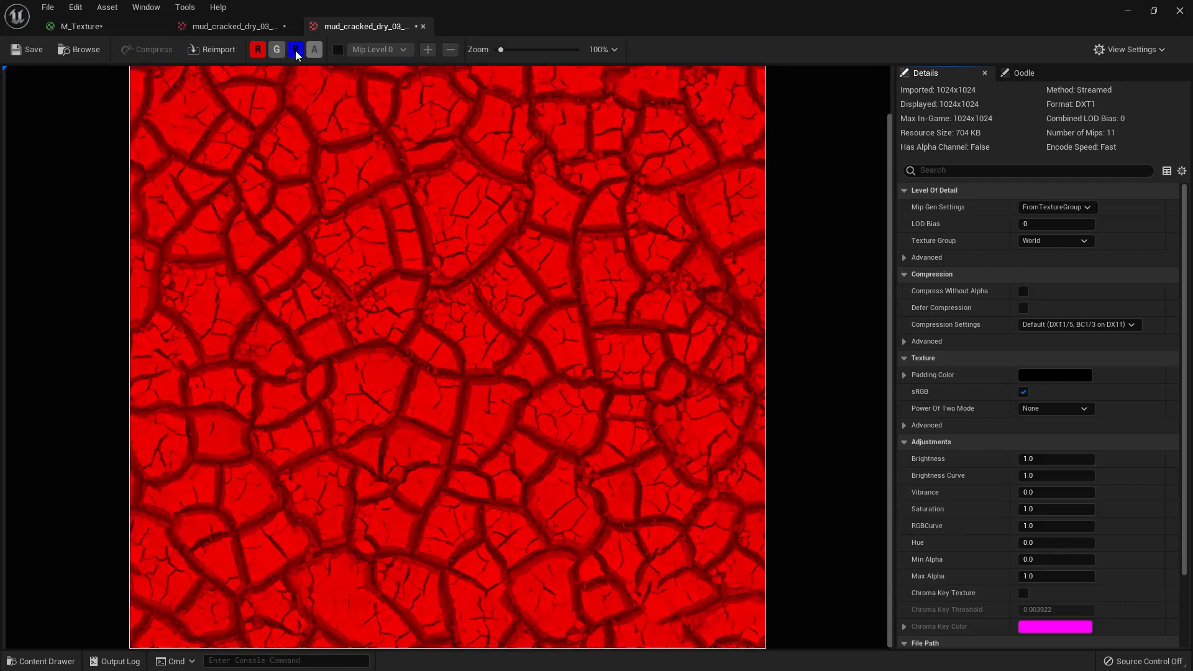
{"action": "left_click", "coordinate": [296, 51]}
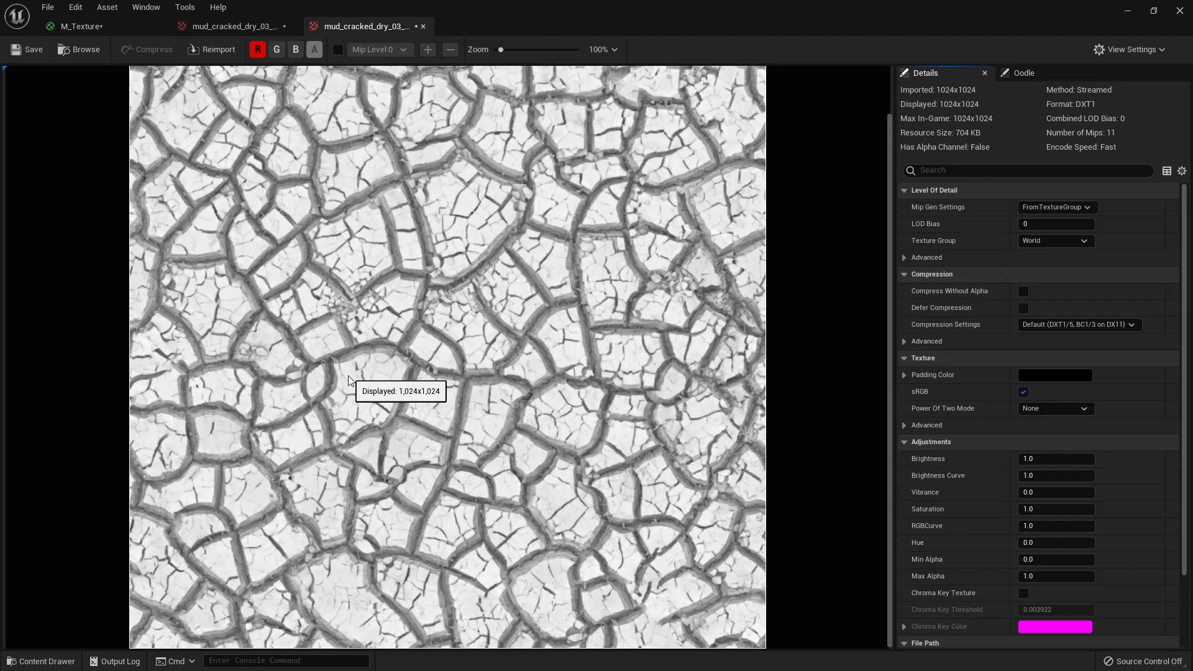
{"action": "left_click", "coordinate": [257, 49]}
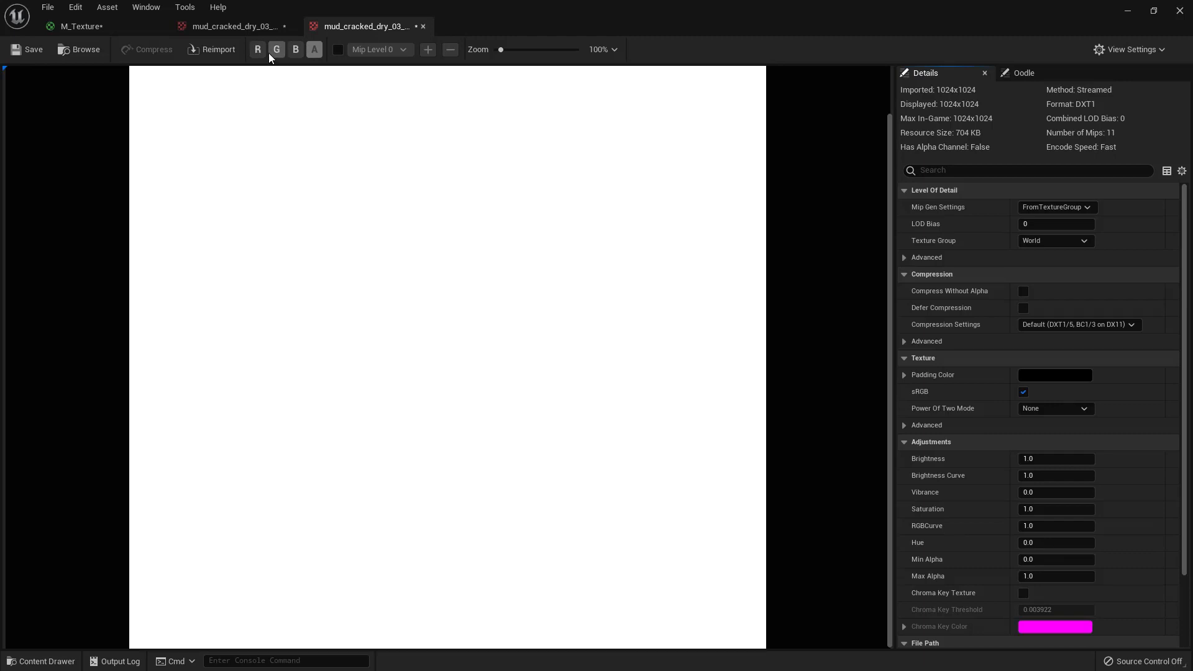
{"action": "left_click", "coordinate": [271, 52]}
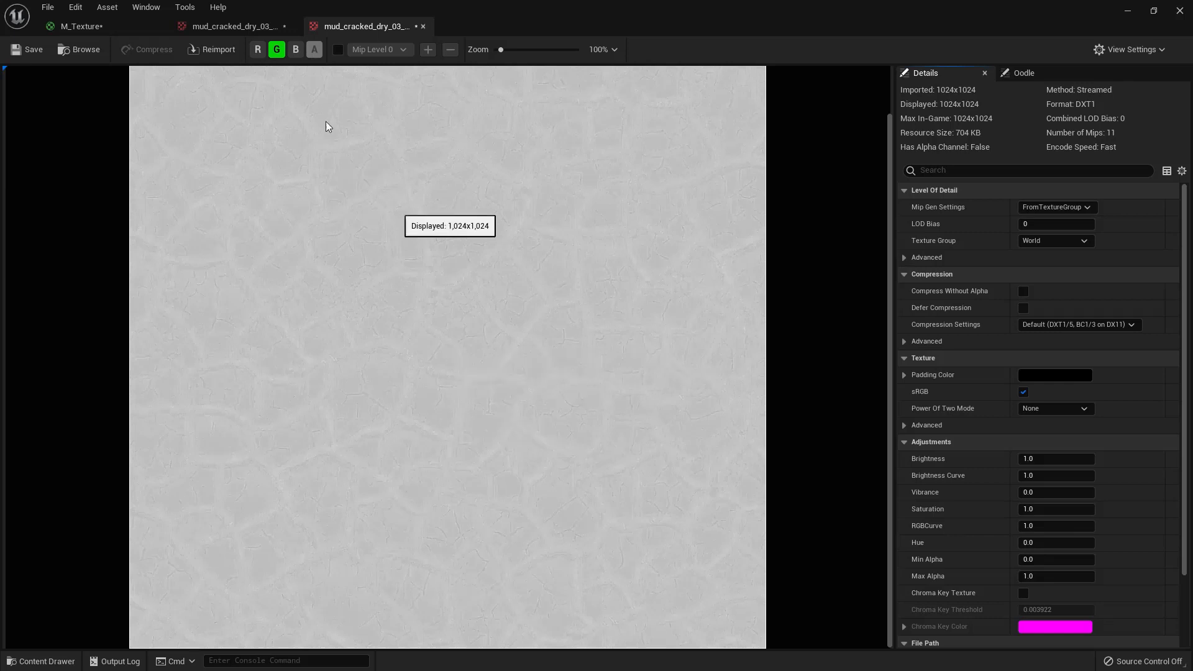
{"action": "left_click", "coordinate": [278, 51]}
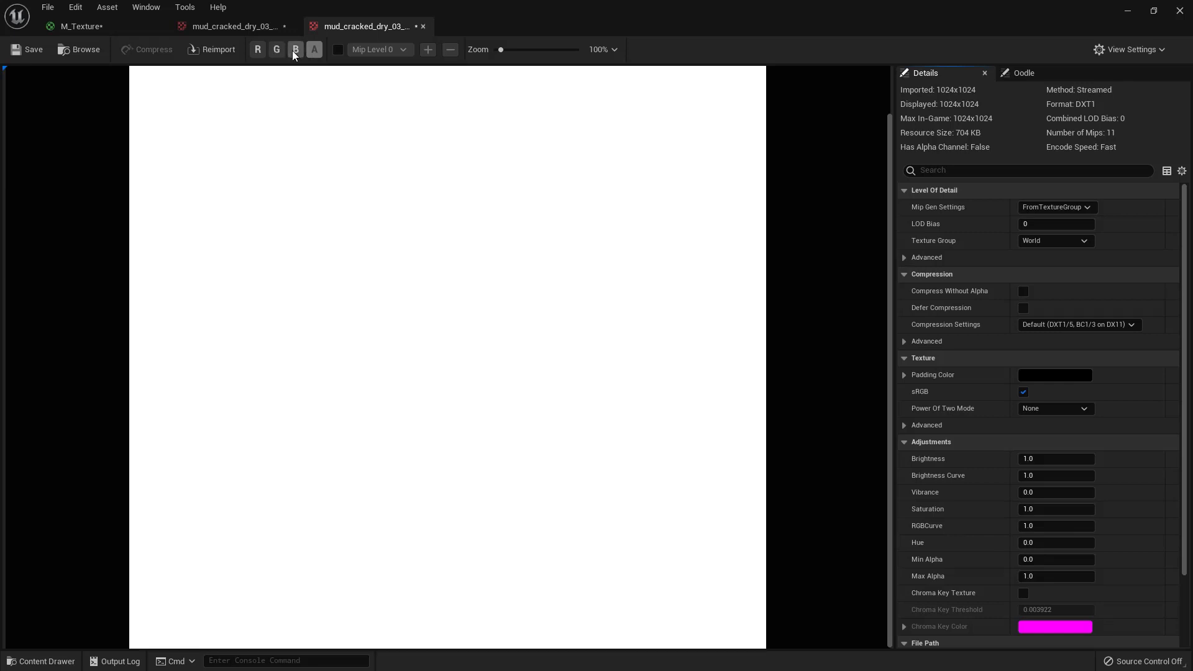
{"action": "left_click", "coordinate": [294, 50]}
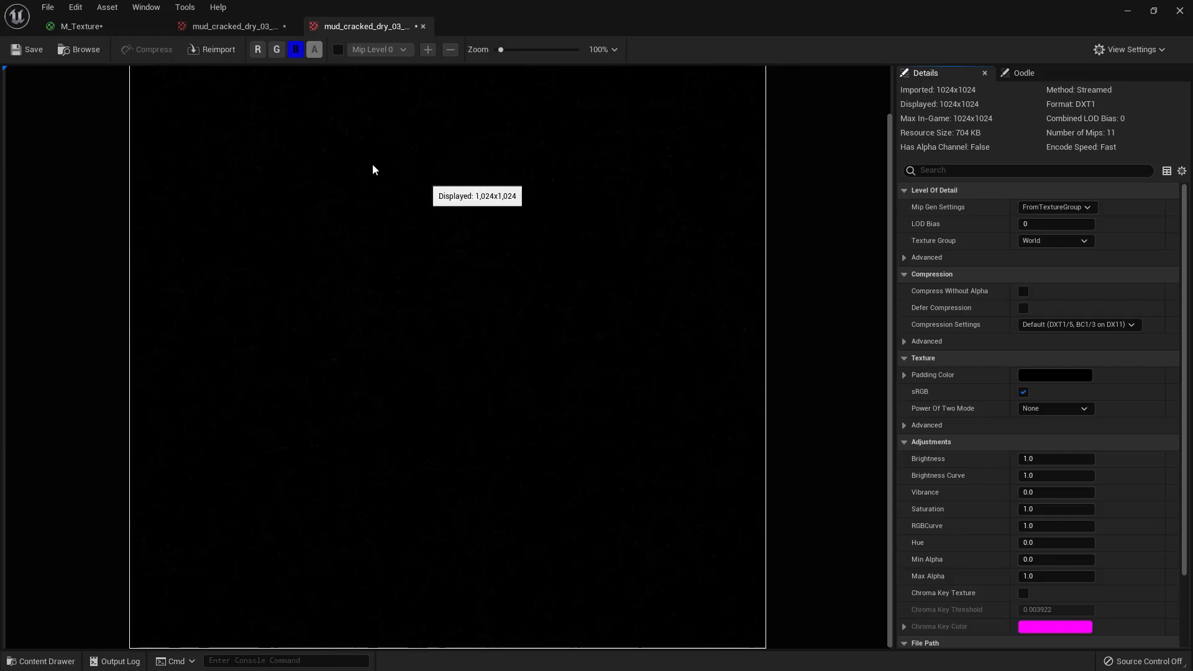
{"action": "left_click", "coordinate": [276, 49]}
{"action": "left_click", "coordinate": [259, 50]}
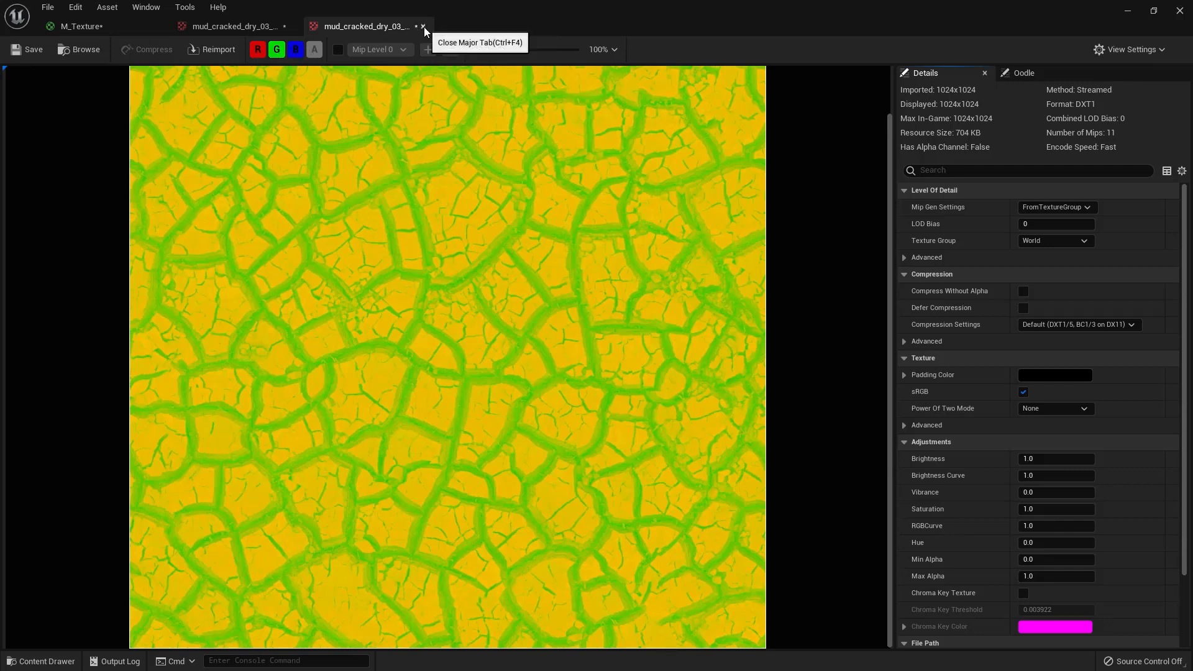
Save the mud ARM texture and close both mud texture editors to return to the M_Texture graph.
{"action": "left_click", "coordinate": [29, 51]}
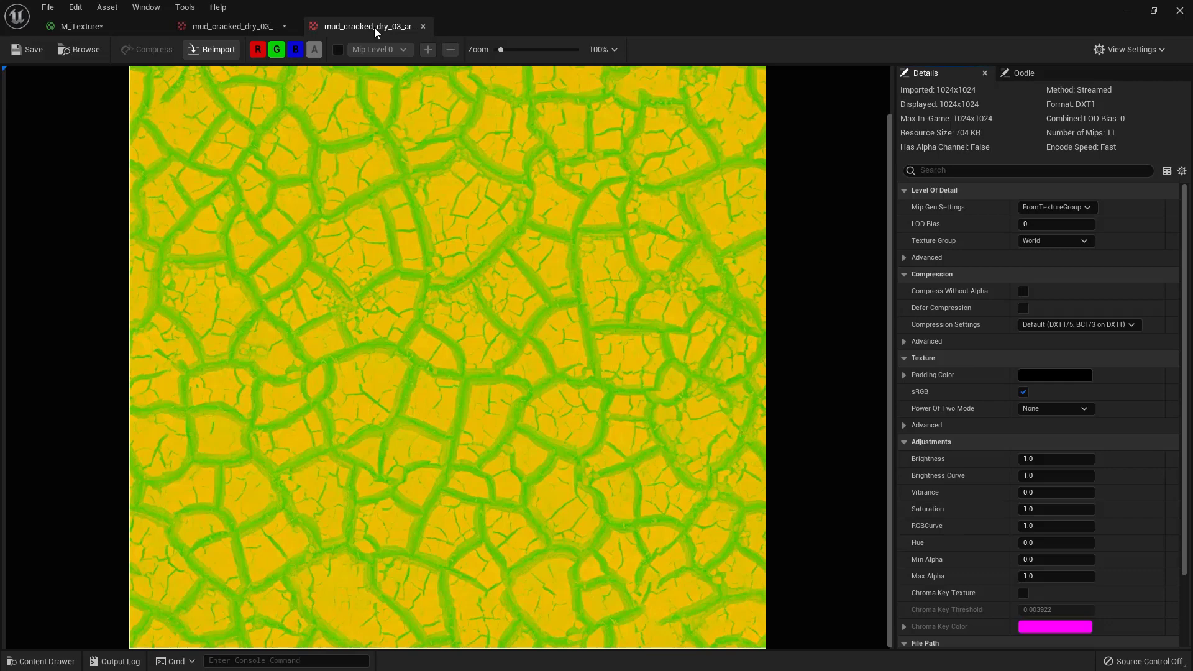
{"action": "left_click", "coordinate": [423, 26]}
{"action": "left_click", "coordinate": [288, 25]}
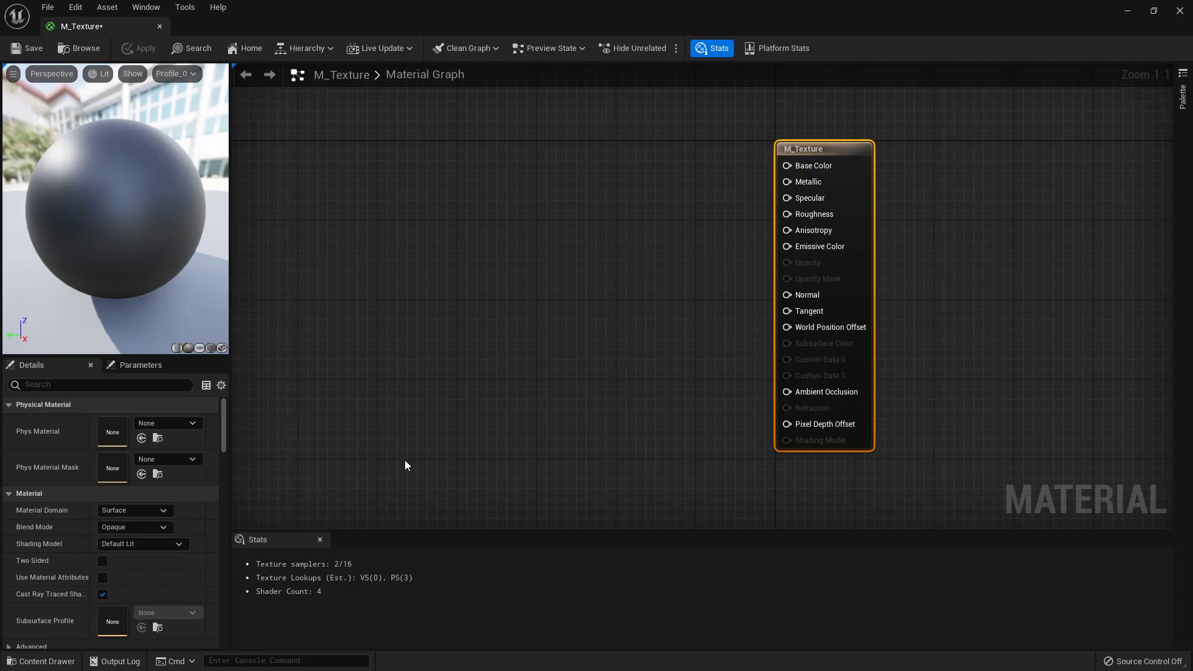
Add the mud_cracked_dry_03 arm, diff and nor_dx 1k textures to the M_Texture graph as texture samples.
{"action": "key", "text": "ctrl+space"}
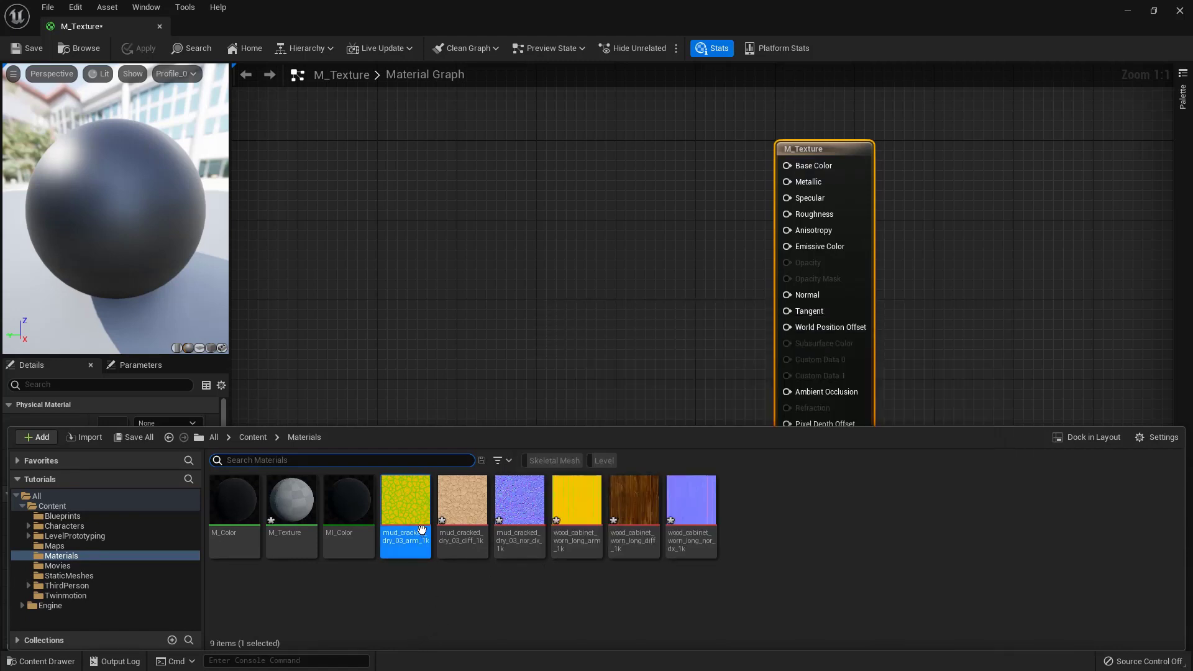
{"action": "left_click", "coordinate": [460, 501], "text": "ctrl"}
{"action": "left_click", "coordinate": [519, 515], "text": "ctrl"}
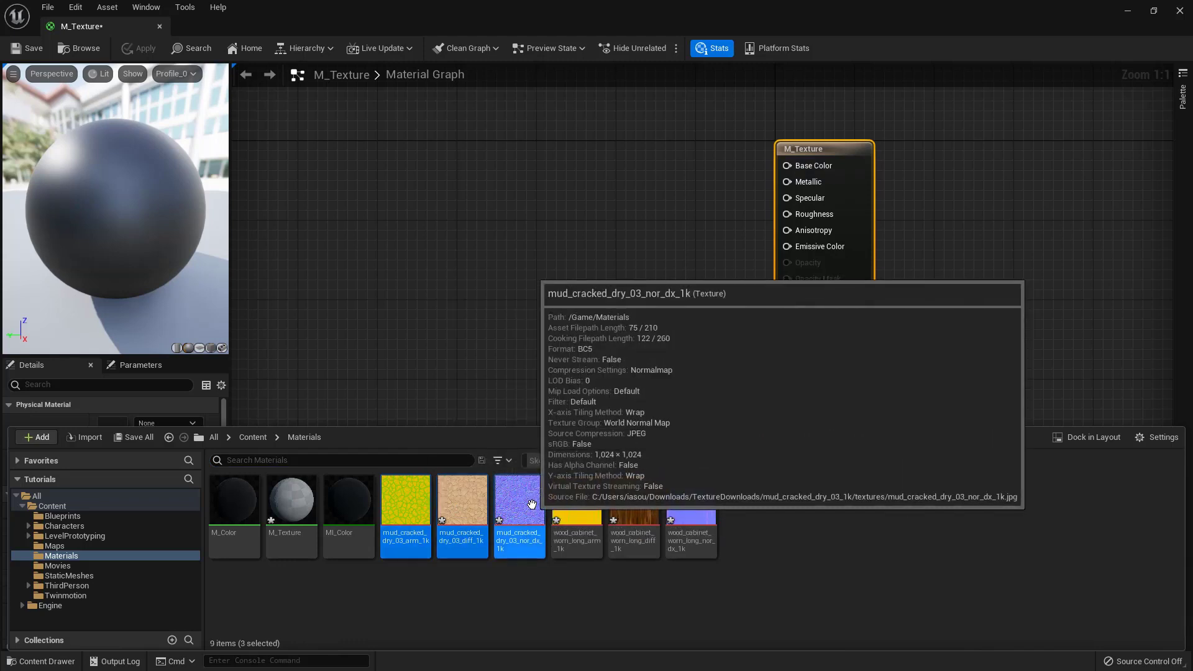
{"action": "left_click_drag", "start_coordinate": [532, 505], "coordinate": [431, 250]}
Stack the mud texture samples vertically in the order diffuse, ARM, normal, and close the material Stats.
{"action": "left_click_drag", "start_coordinate": [596, 280], "coordinate": [493, 100]}
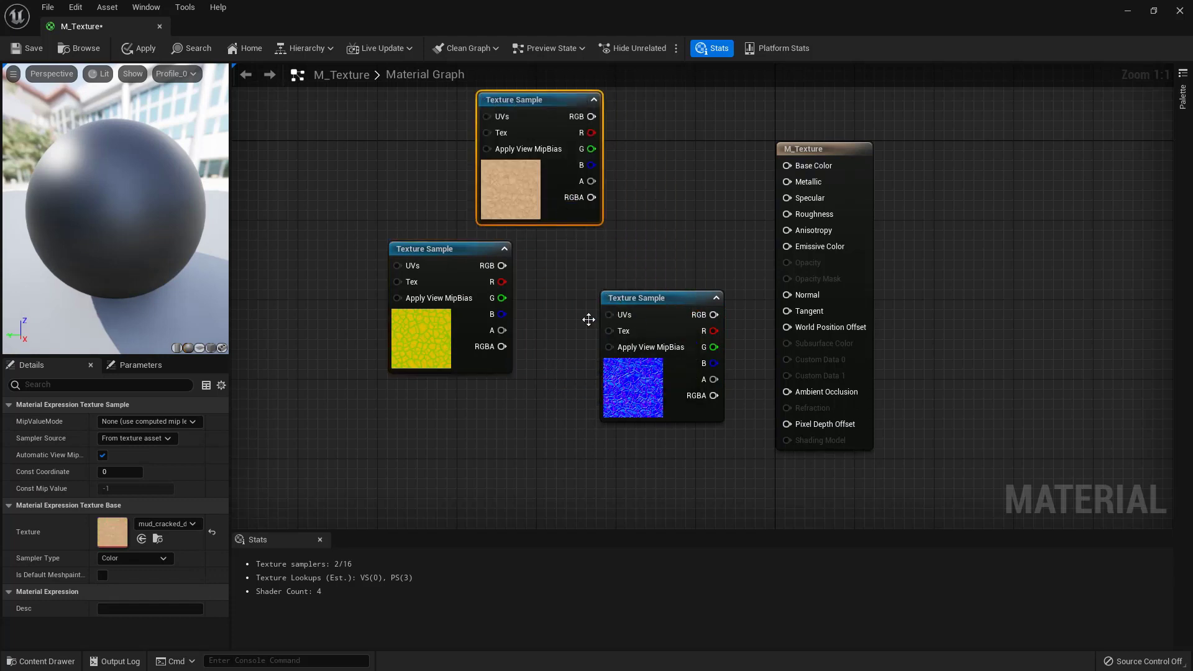
{"action": "left_click_drag", "start_coordinate": [454, 248], "coordinate": [524, 247]}
{"action": "left_click_drag", "start_coordinate": [667, 296], "coordinate": [533, 417]}
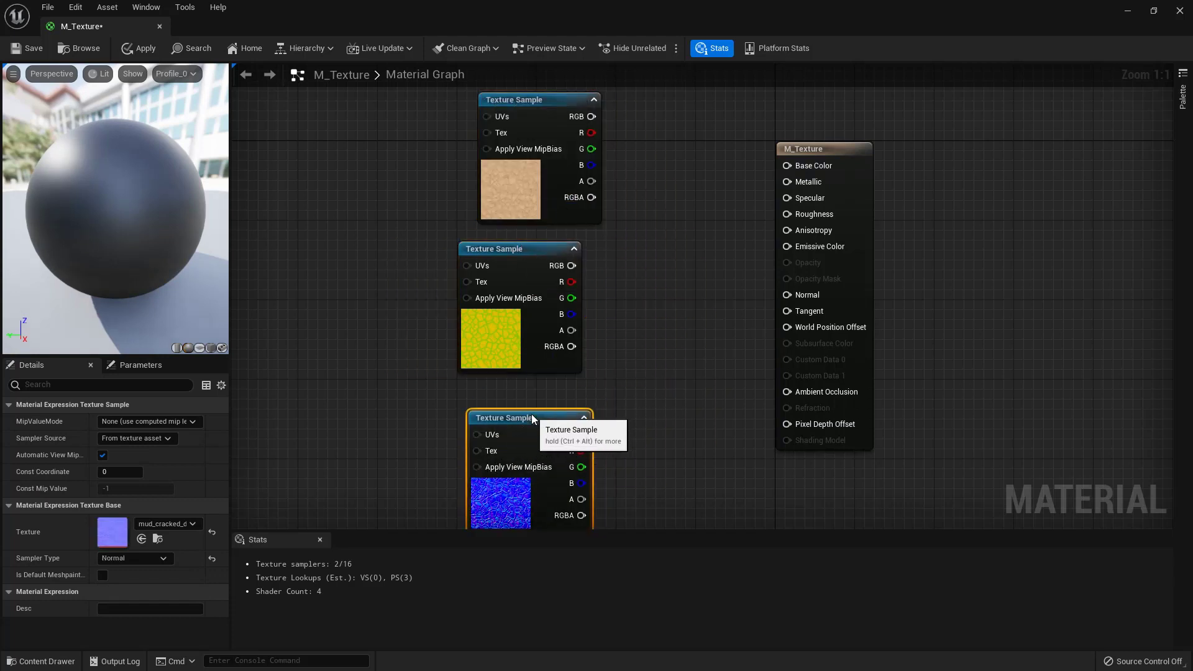
{"action": "left_click", "coordinate": [320, 539]}
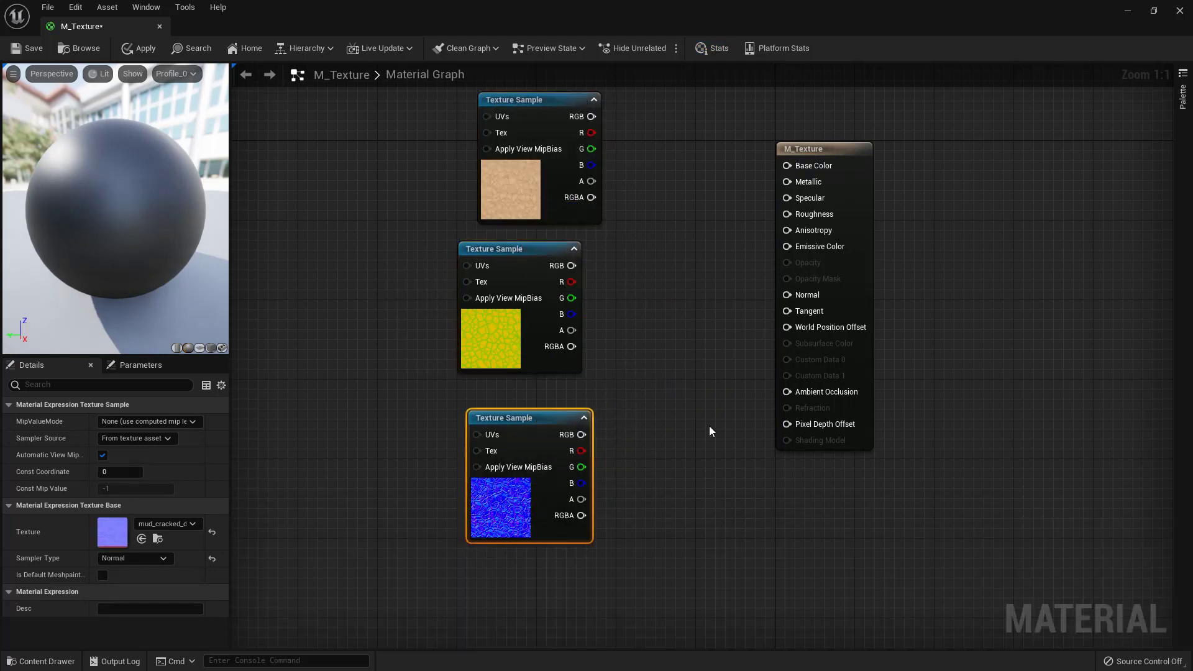
{"action": "key", "text": "Home"}
Preview the diffuse sample's RGB output in Base Color using the plane preview mesh, and break that connection again.
{"action": "left_click_drag", "start_coordinate": [543, 151], "coordinate": [787, 221]}
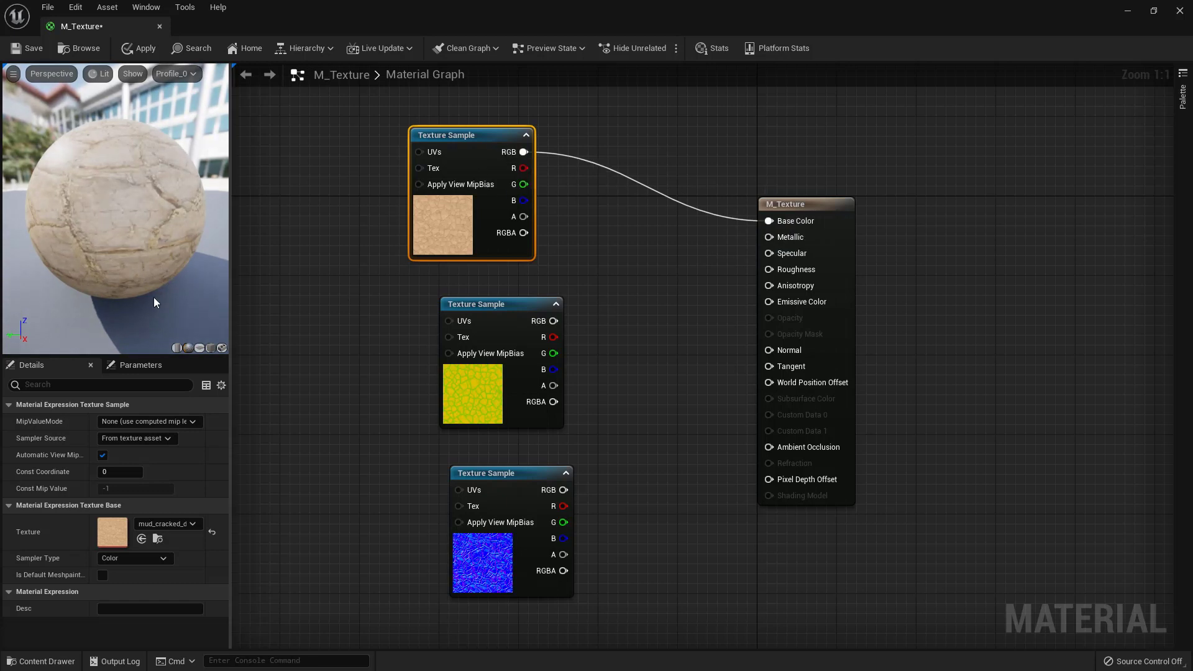
{"action": "left_click_drag", "start_coordinate": [196, 338], "coordinate": [196, 339]}
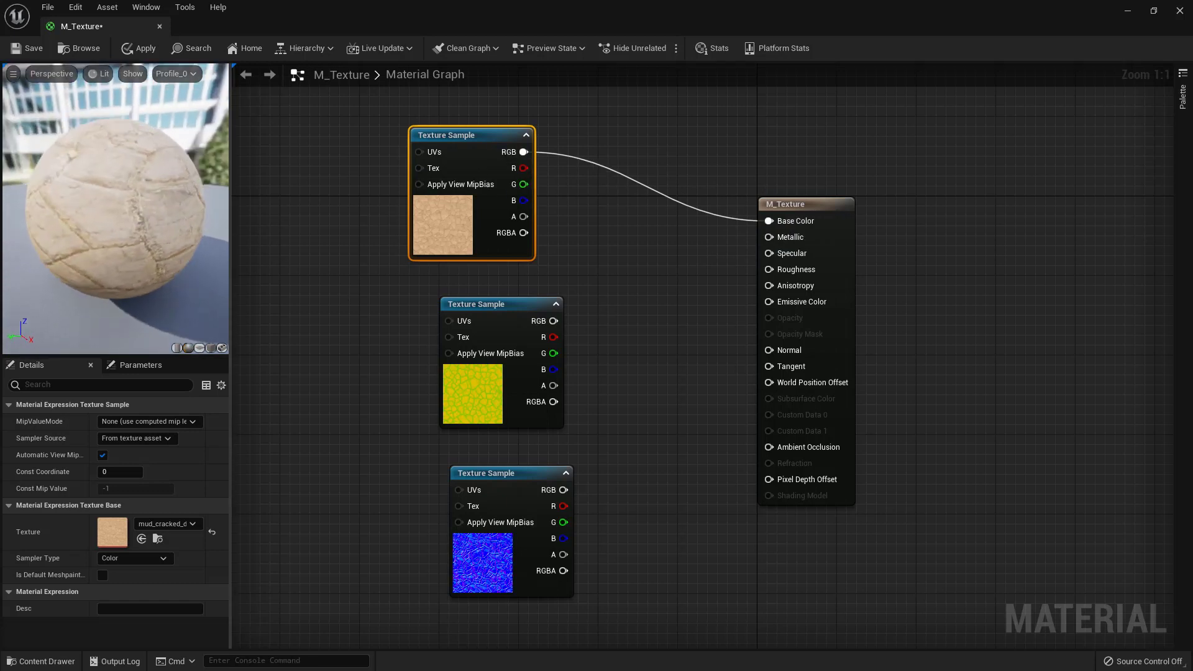
{"action": "left_click", "coordinate": [199, 349]}
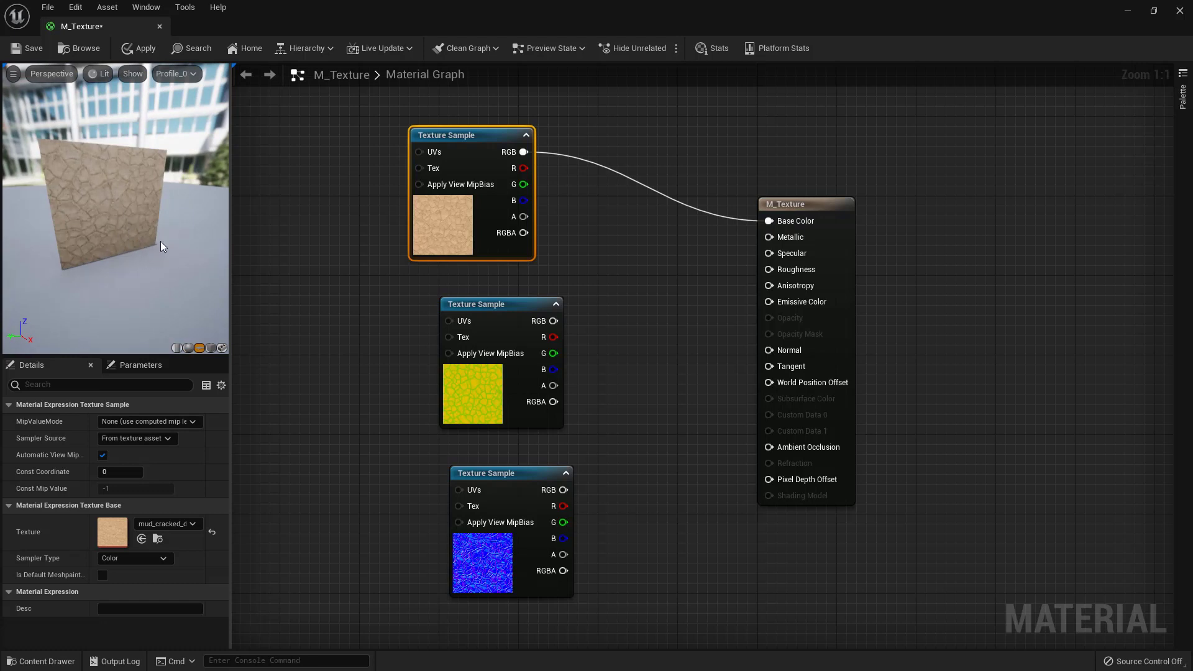
{"action": "mouse_move", "coordinate": [160, 241]}
{"action": "left_mouse_down"}
{"action": "mouse_move", "coordinate": [80, 250]}
{"action": "mouse_move", "coordinate": [160, 241]}
{"action": "left_mouse_up"}
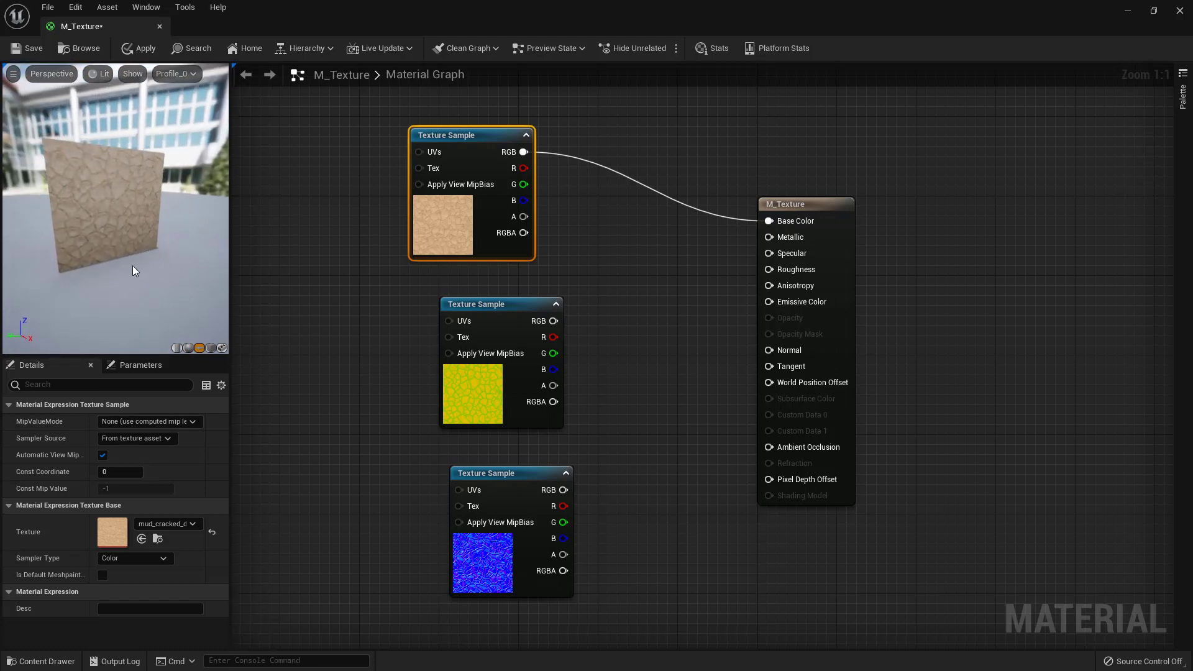
{"action": "scroll", "coordinate": [132, 266], "scroll_direction": "up", "scroll_amount": 5}
{"action": "scroll", "coordinate": [133, 259], "scroll_direction": "down", "scroll_amount": 2}
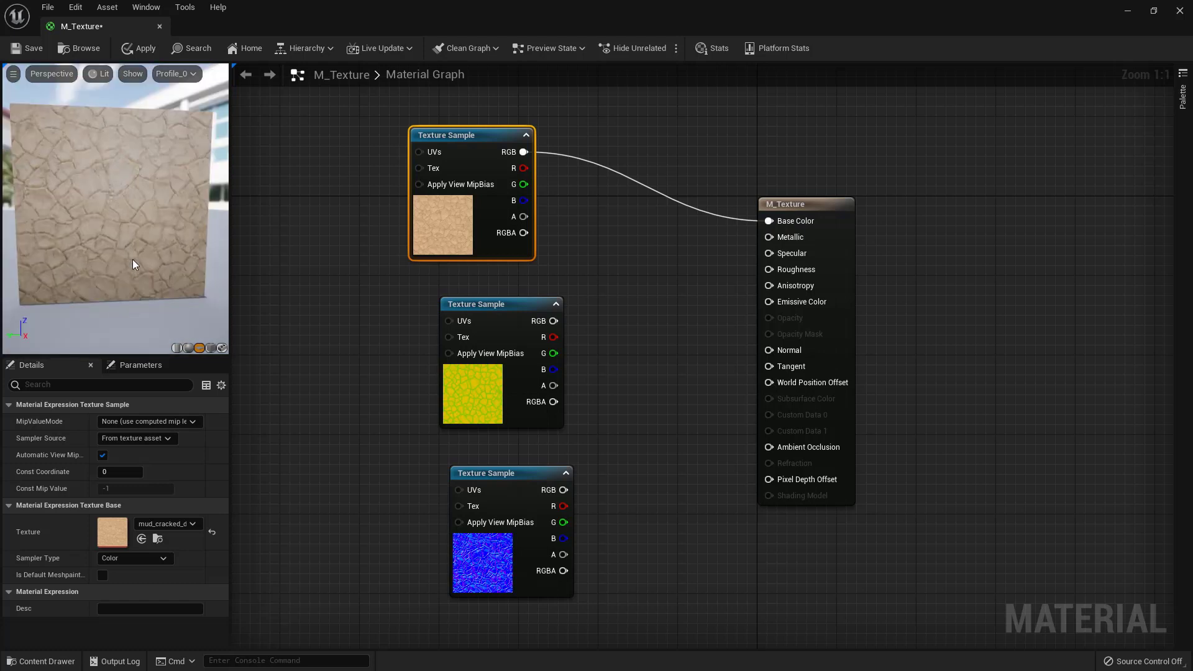
{"action": "left_click_drag", "start_coordinate": [132, 260], "coordinate": [263, 231]}
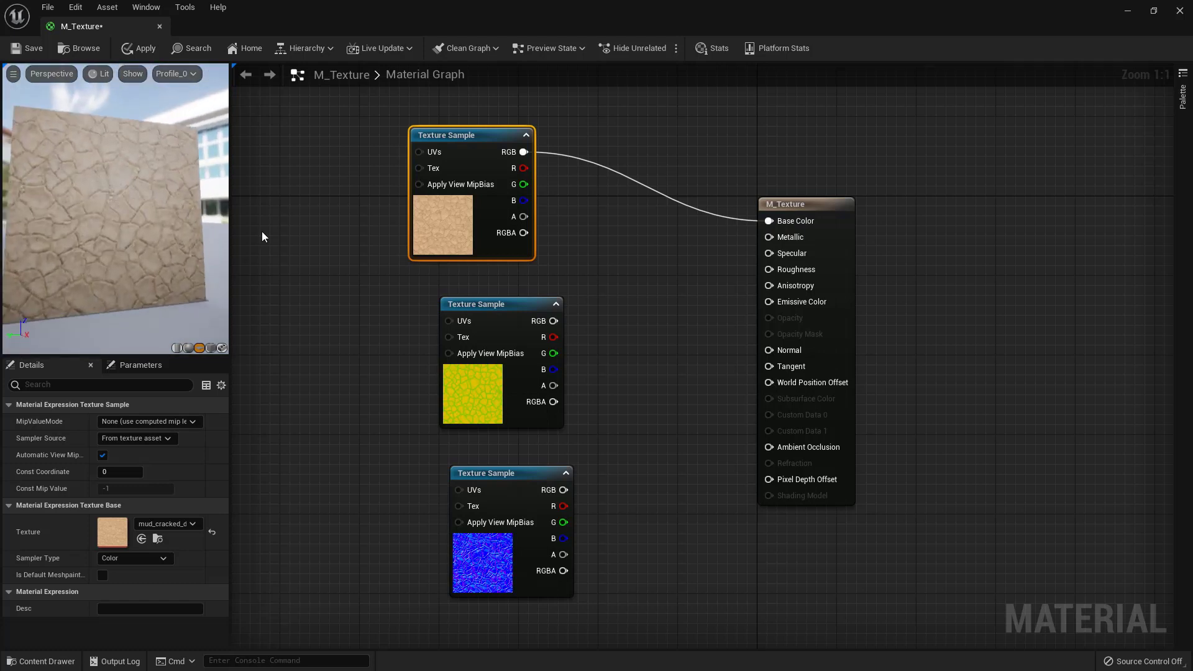
{"action": "left_click", "coordinate": [525, 152], "text": "alt"}
Test the ARM sample's red output in Ambient Occlusion, inspect the preview plane, and disconnect it.
{"action": "left_click_drag", "start_coordinate": [525, 363], "coordinate": [514, 363]}
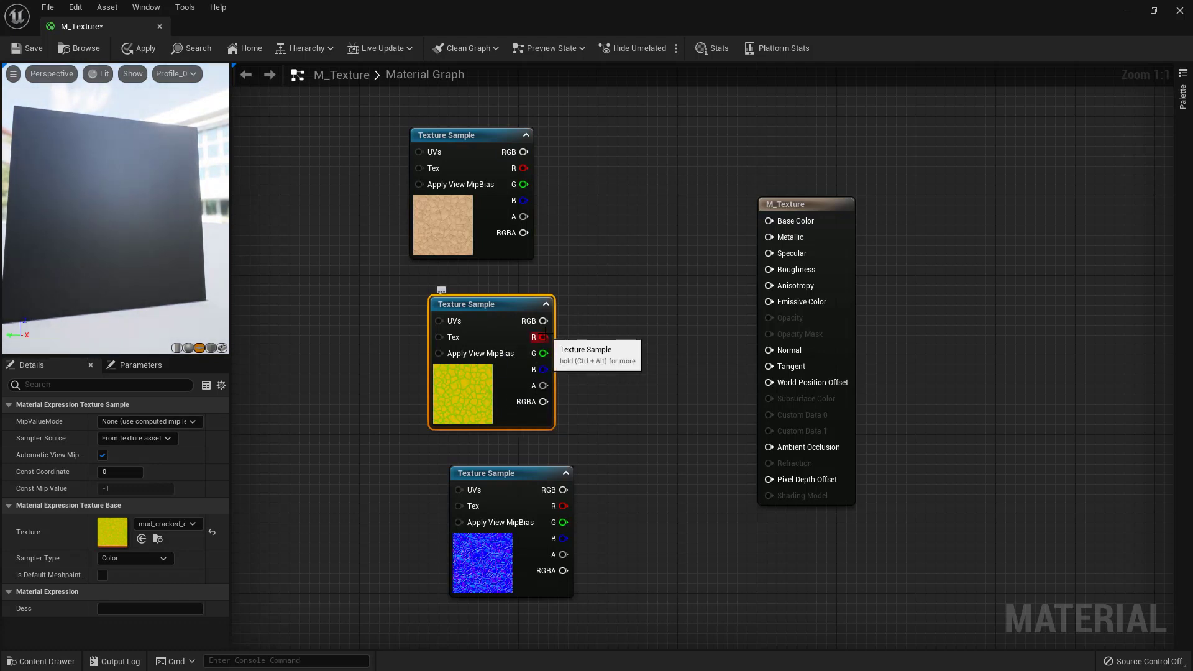
{"action": "left_click_drag", "start_coordinate": [544, 337], "coordinate": [771, 447]}
{"action": "mouse_move", "coordinate": [158, 236]}
{"action": "left_mouse_down"}
{"action": "mouse_move", "coordinate": [125, 239]}
{"action": "mouse_move", "coordinate": [163, 236]}
{"action": "left_mouse_up"}
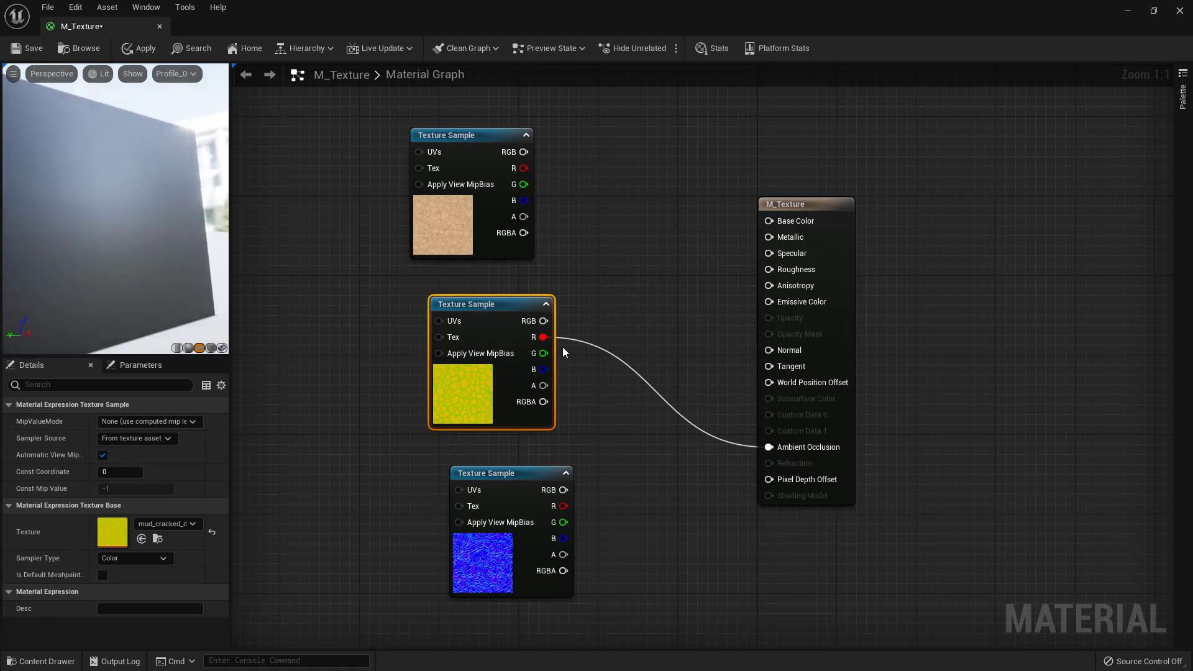
{"action": "left_click", "coordinate": [544, 337], "text": "alt"}
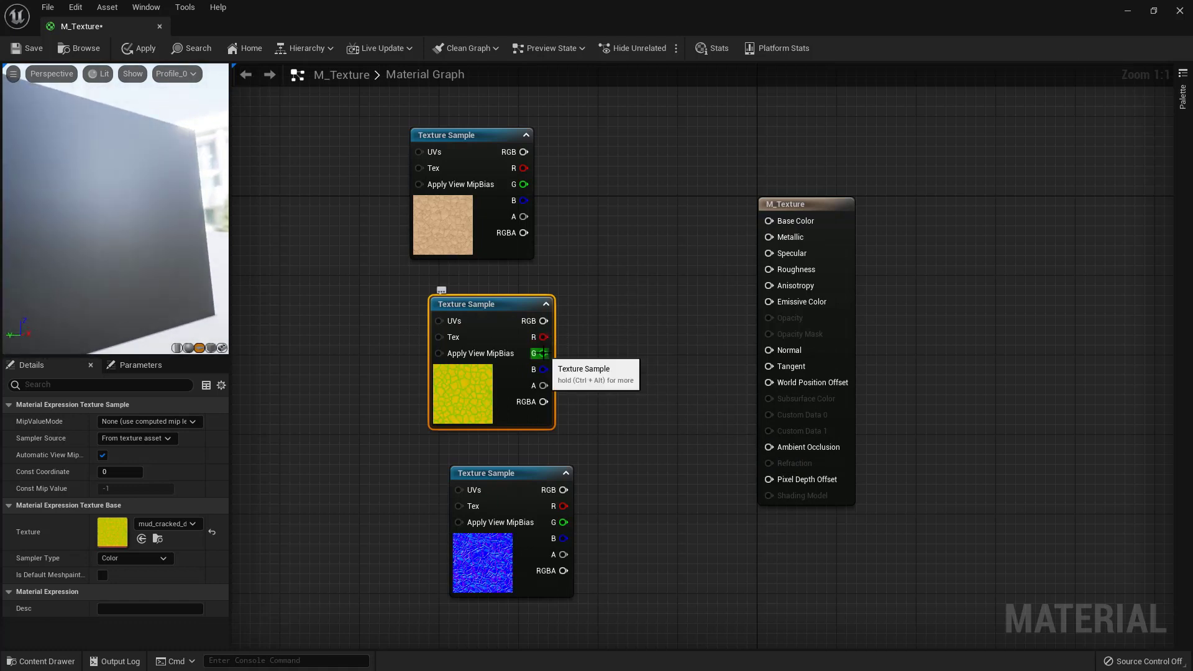
Test the ARM sample's green output in Roughness, inspect the preview plane's reflections, and disconnect it.
{"action": "left_click_drag", "start_coordinate": [541, 353], "coordinate": [772, 269]}
{"action": "left_click_drag", "start_coordinate": [211, 298], "coordinate": [161, 286]}
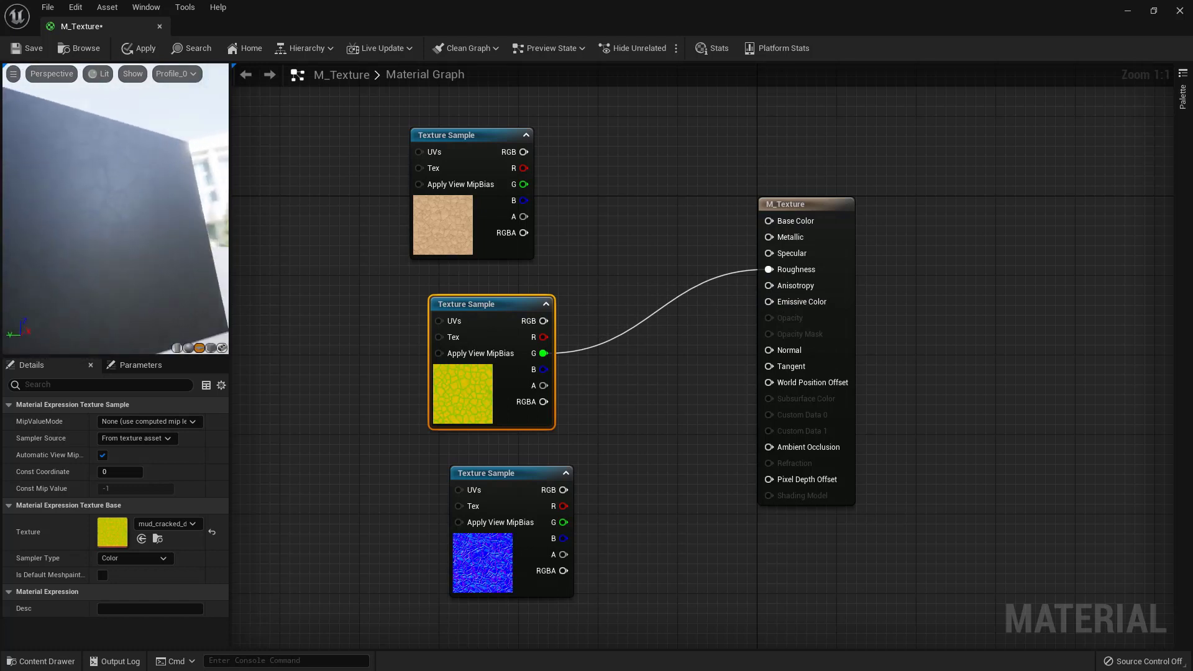
{"action": "left_click", "coordinate": [544, 353], "text": "alt"}
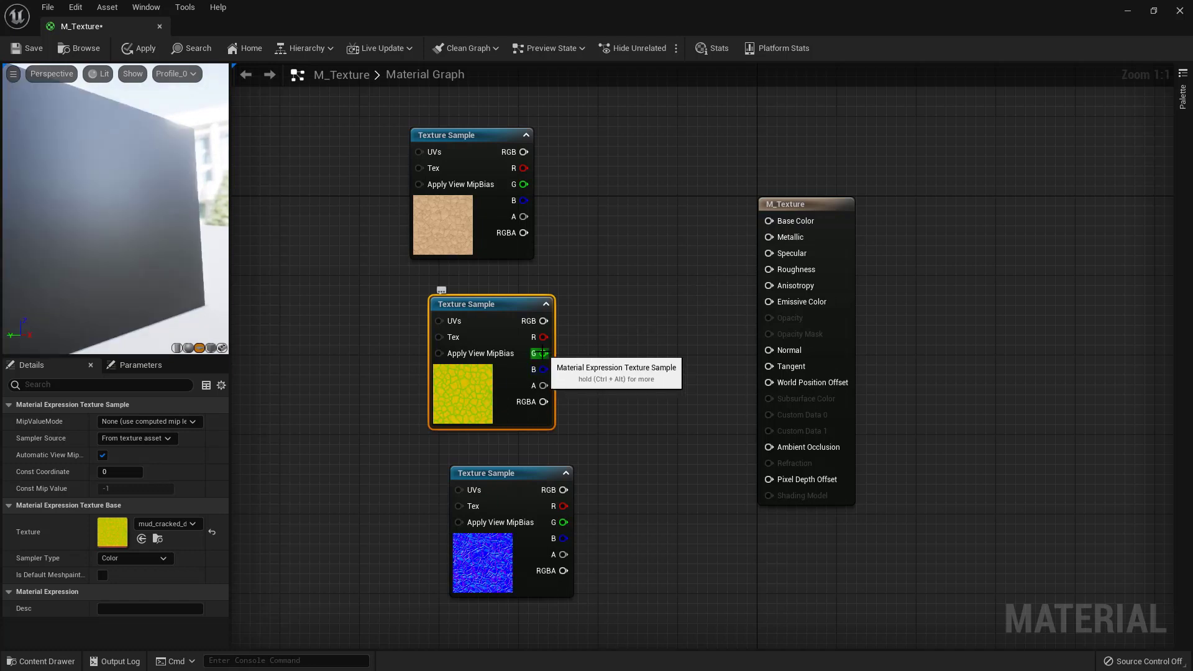
Test the ARM sample's blue output in Metallic, orbit the preview plane to inspect it, and disconnect it.
{"action": "left_click_drag", "start_coordinate": [545, 374], "coordinate": [776, 240]}
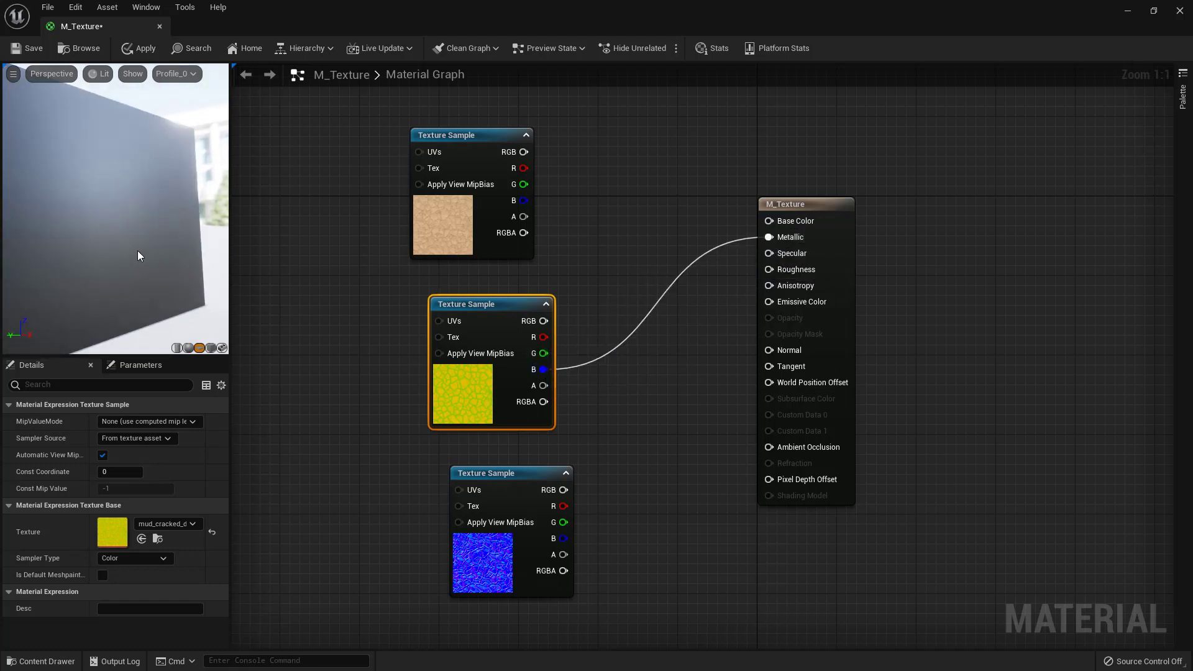
{"action": "left_click_drag", "start_coordinate": [137, 252], "coordinate": [182, 281]}
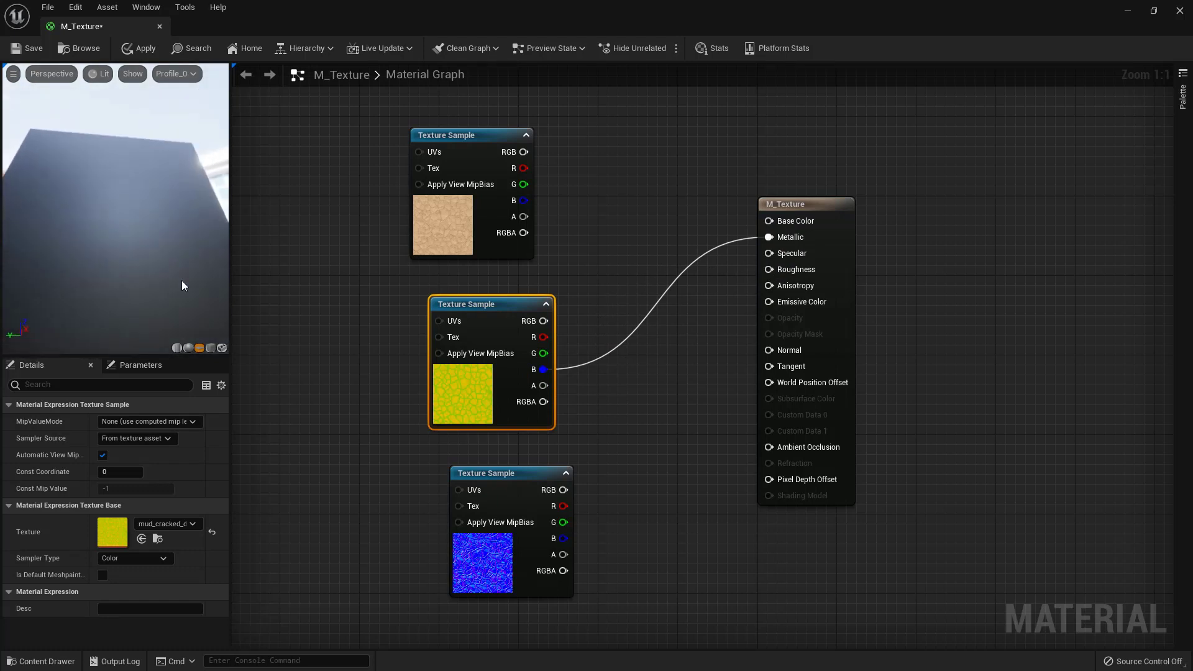
{"action": "left_click", "coordinate": [558, 379], "text": "alt"}
{"action": "left_click_drag", "start_coordinate": [170, 236], "coordinate": [192, 287]}
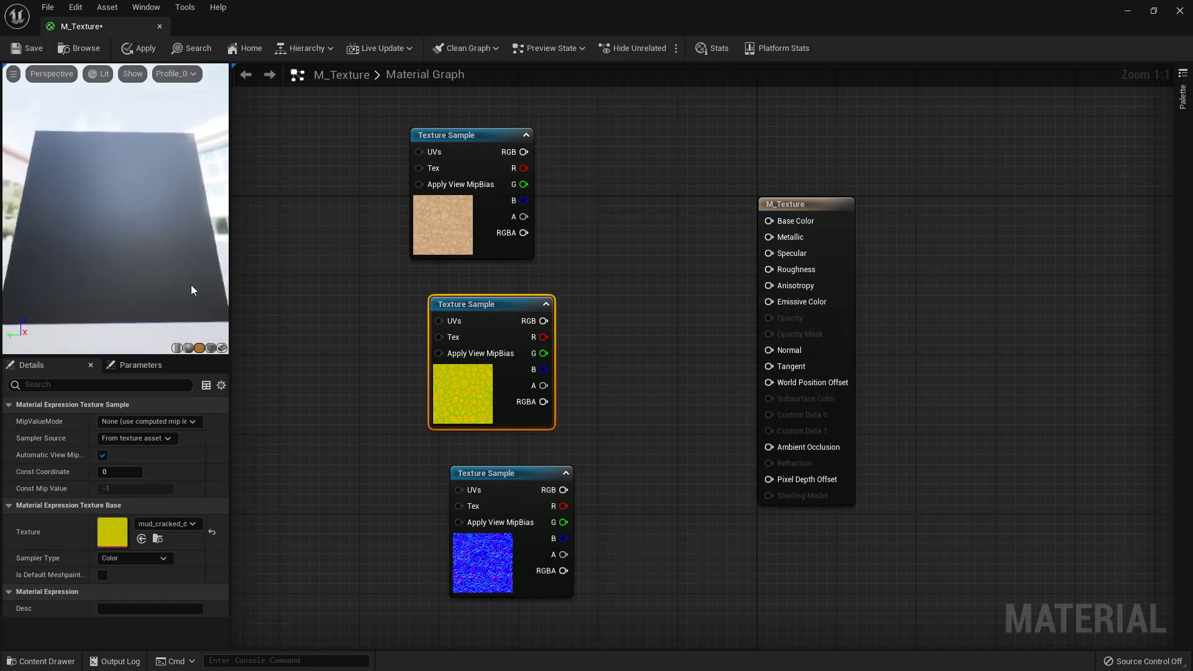
Test the normal map sample's RGB output in the Normal input, inspect the surface relief, and disconnect it.
{"action": "left_click_drag", "start_coordinate": [528, 475], "coordinate": [781, 353]}
{"action": "left_click_drag", "start_coordinate": [118, 262], "coordinate": [59, 257]}
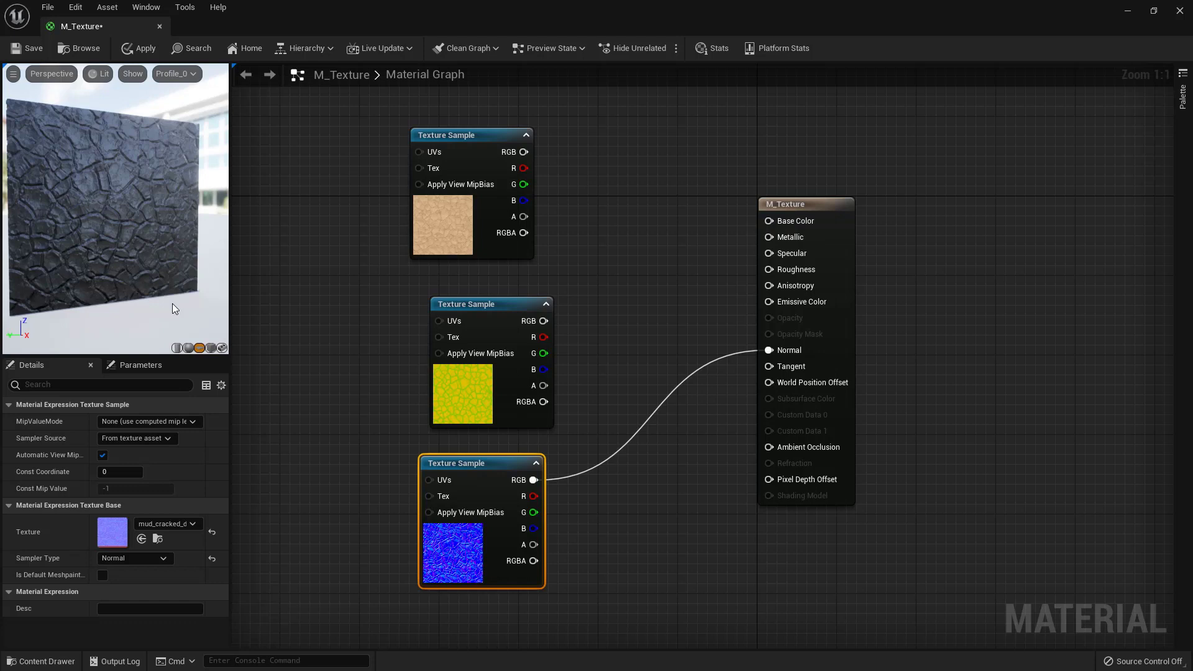
{"action": "left_click", "coordinate": [534, 480], "text": "alt"}
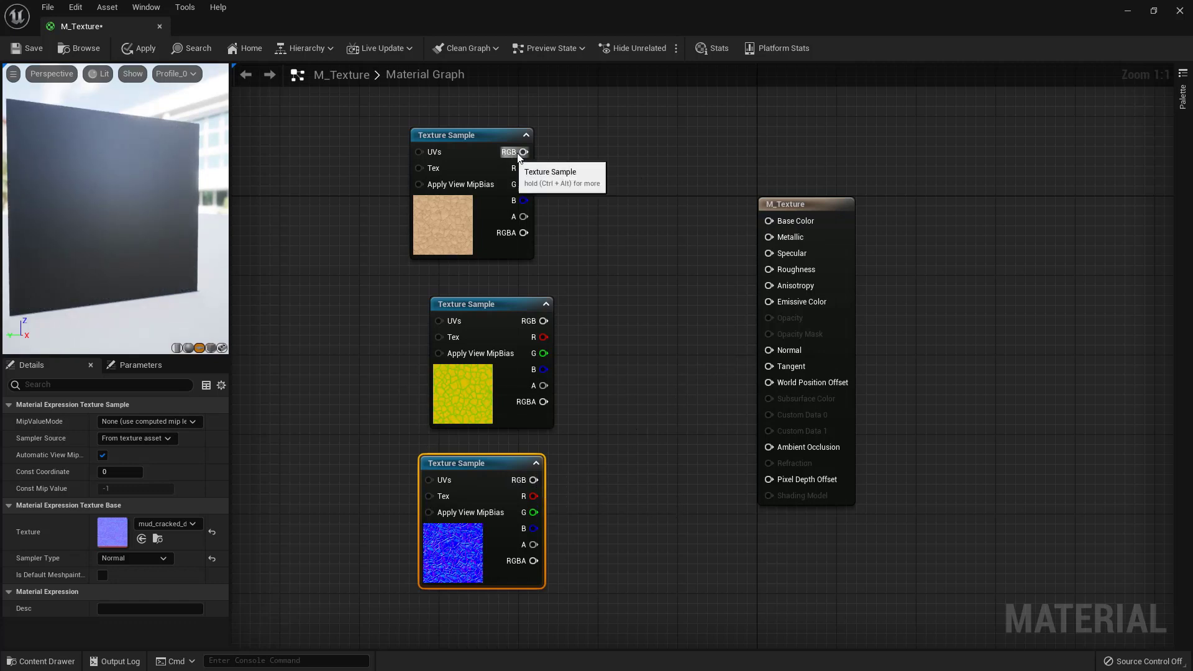
Wire diffuse RGB to Base Color, ARM red, green and blue to Ambient Occlusion, Roughness and Metallic, and normal map RGB to Normal.
{"action": "left_click_drag", "start_coordinate": [526, 152], "coordinate": [782, 222]}
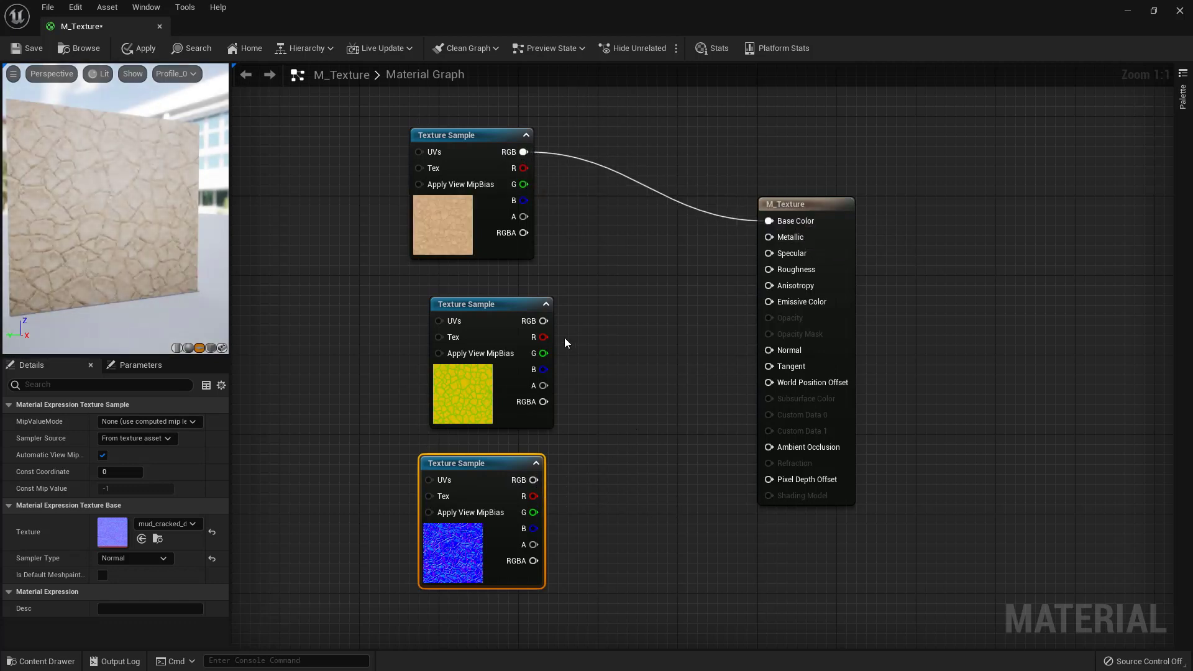
{"action": "left_click_drag", "start_coordinate": [543, 337], "coordinate": [788, 452]}
{"action": "left_click_drag", "start_coordinate": [545, 353], "coordinate": [777, 269]}
{"action": "left_click_drag", "start_coordinate": [538, 372], "coordinate": [771, 240]}
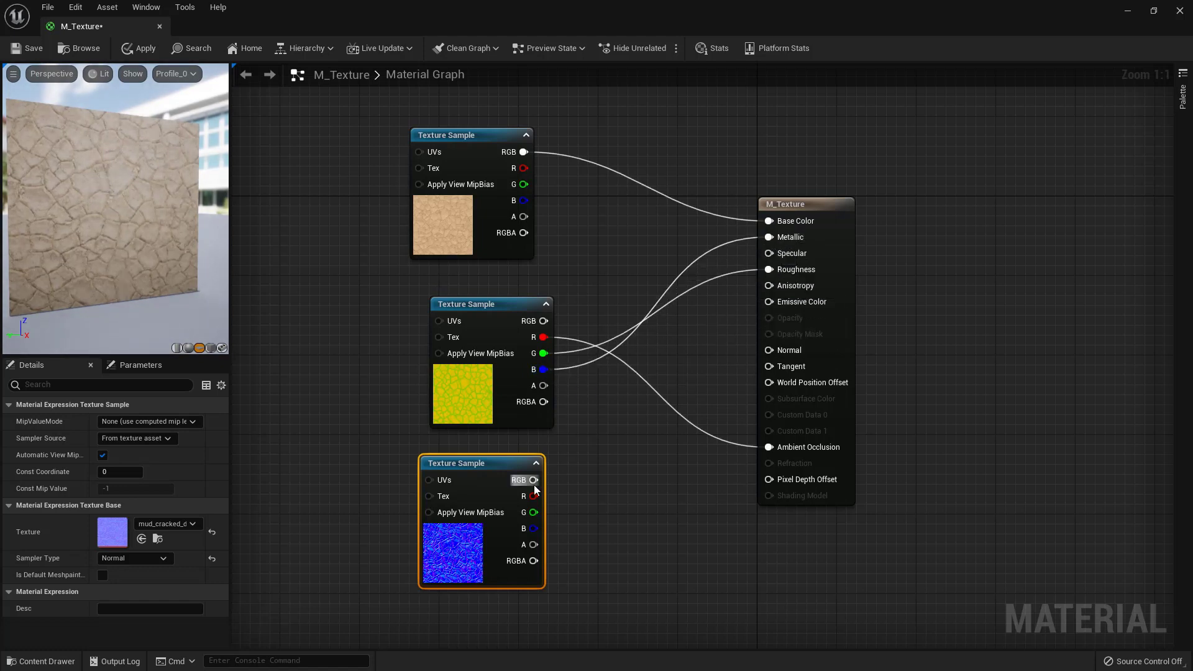
{"action": "left_click_drag", "start_coordinate": [533, 480], "coordinate": [770, 351]}
Align the ARM sample beneath the diffuse sample, select all three texture samples, and save the material.
{"action": "left_click", "coordinate": [483, 316]}
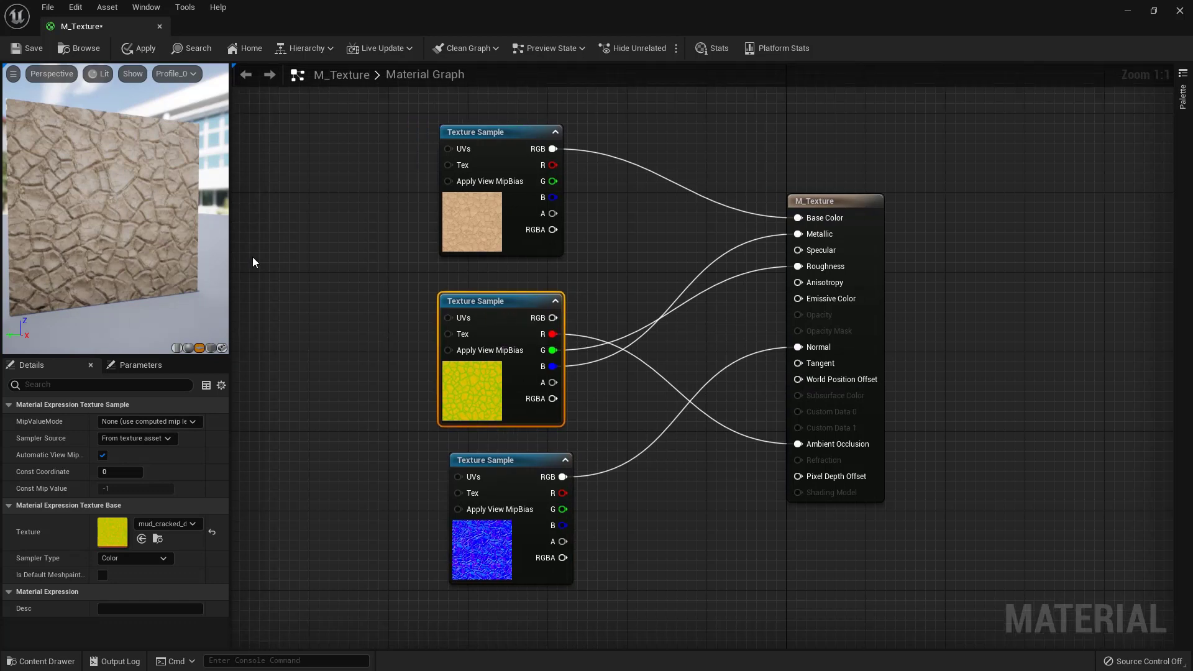
{"action": "left_click_drag", "start_coordinate": [401, 151], "coordinate": [636, 570]}
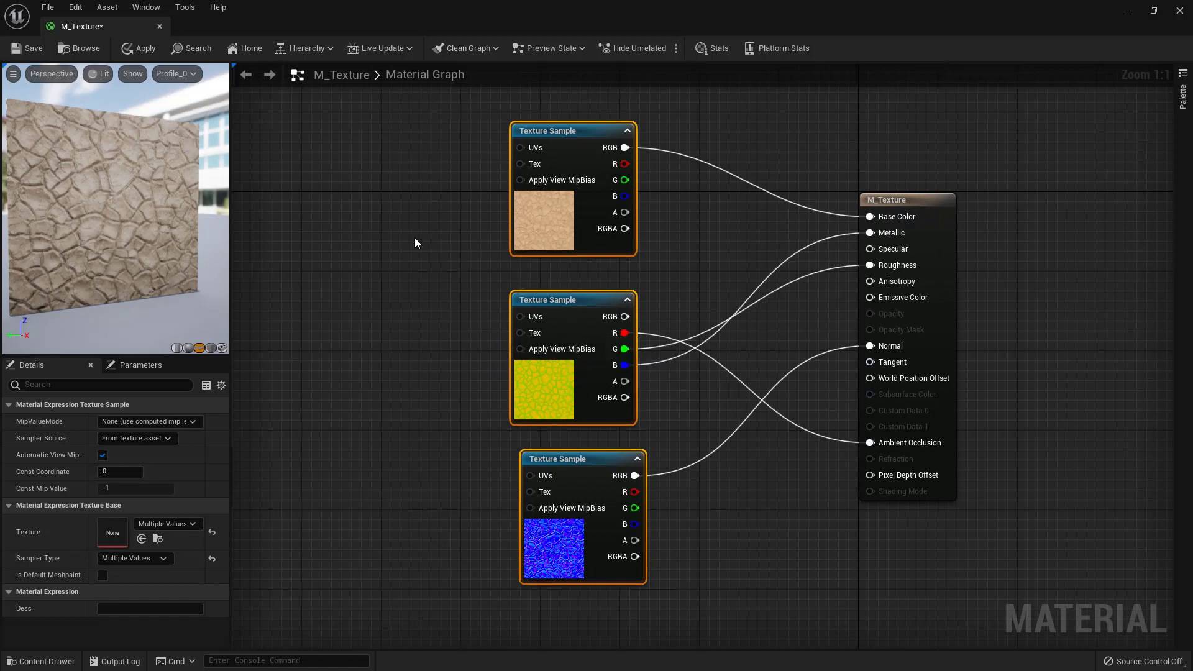
{"action": "left_click", "coordinate": [28, 51]}
Return to the level, assign M_Texture to the arena floor, and view the whole floor from above.
{"action": "left_click", "coordinate": [160, 26]}
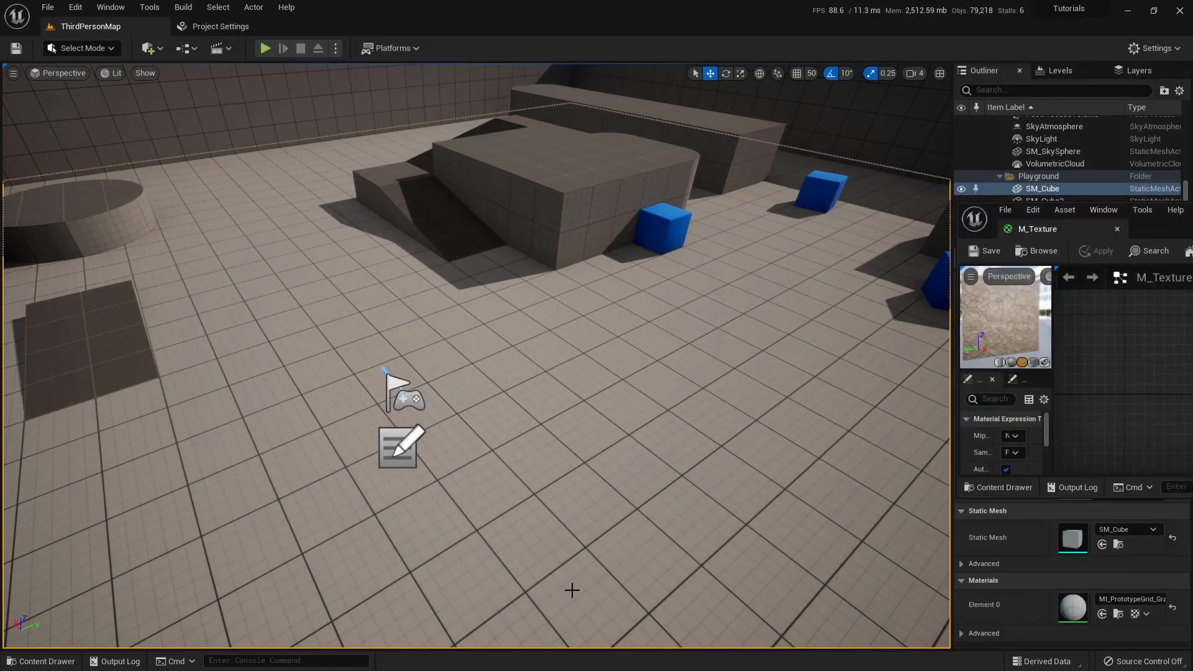
{"action": "key", "text": "ctrl+space"}
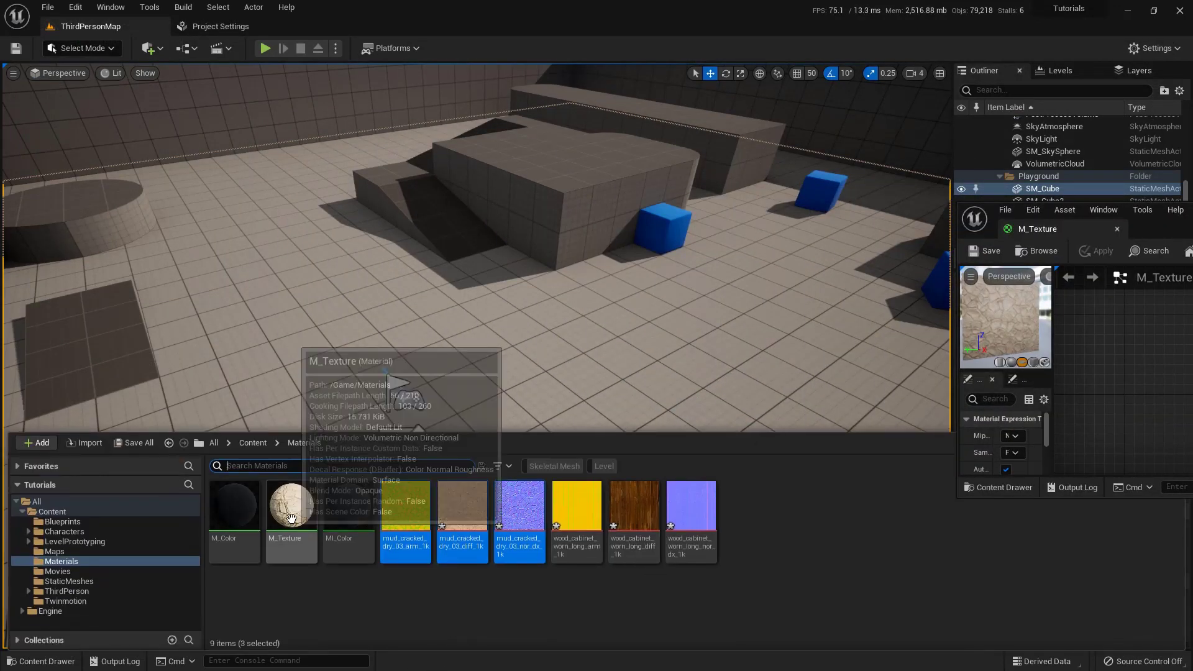
{"action": "left_click_drag", "start_coordinate": [291, 504], "coordinate": [451, 306]}
{"action": "scroll", "coordinate": [459, 338], "scroll_direction": "down", "scroll_amount": 10}
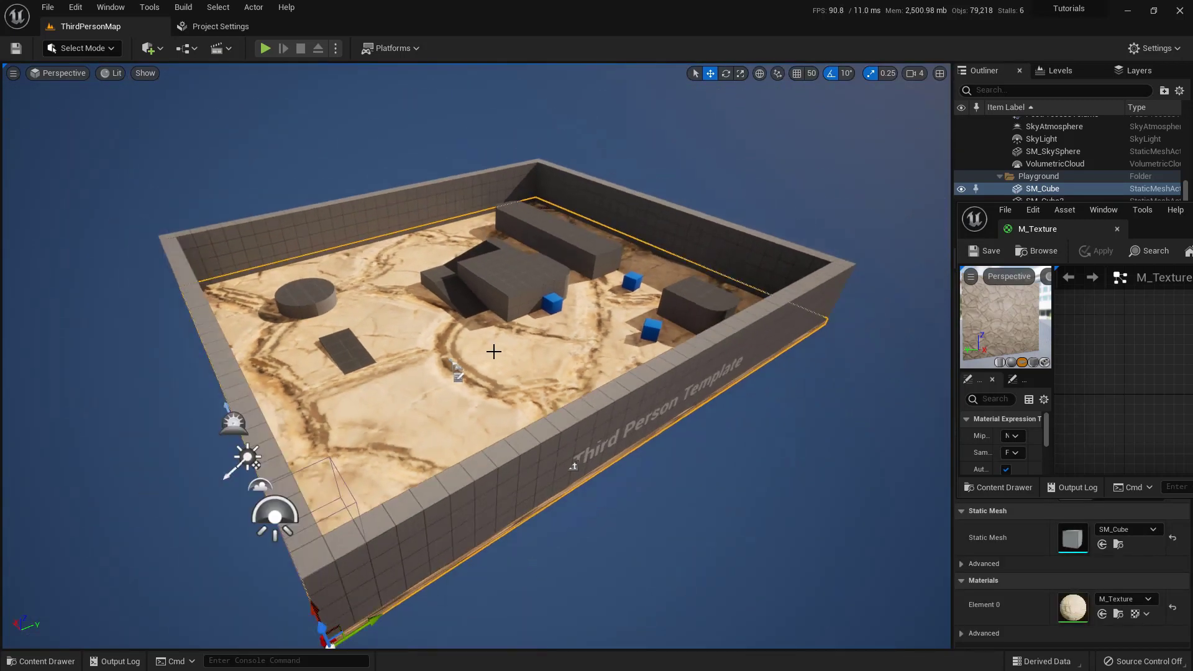
{"action": "right_click_drag", "start_coordinate": [493, 349], "coordinate": [476, 417]}
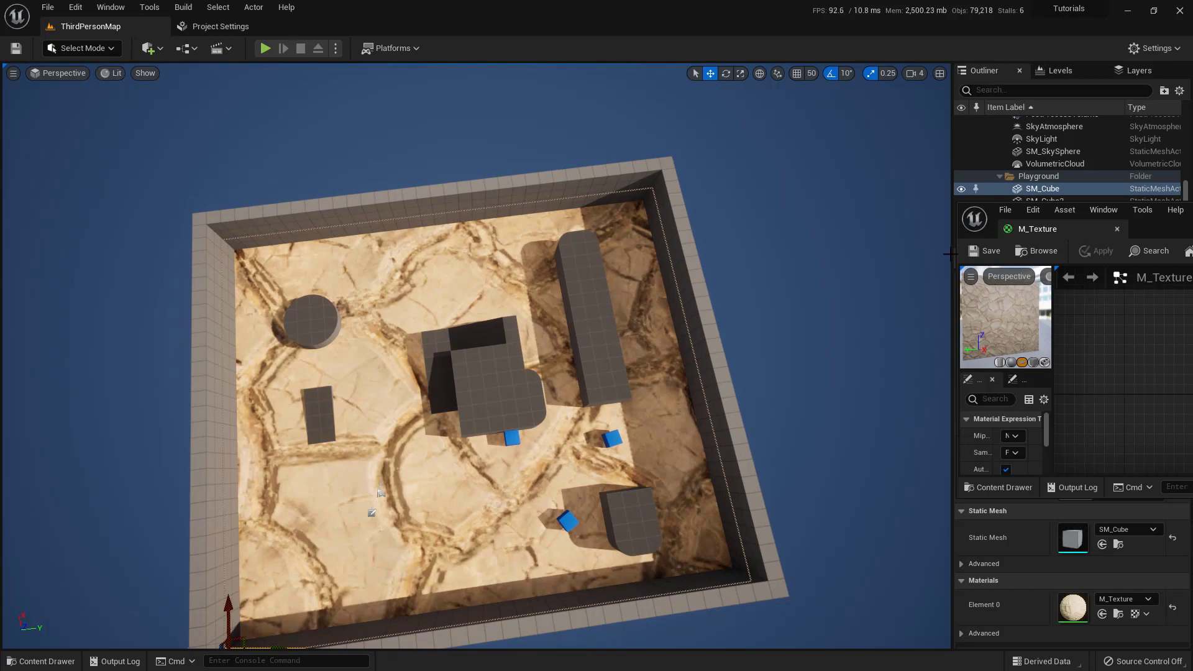
Reopen the M_Texture graph full size and add a TextureCoordinate node feeding the diffuse sample's UVs, placed well before the sample.
{"action": "left_click_drag", "start_coordinate": [1160, 235], "coordinate": [437, 81]}
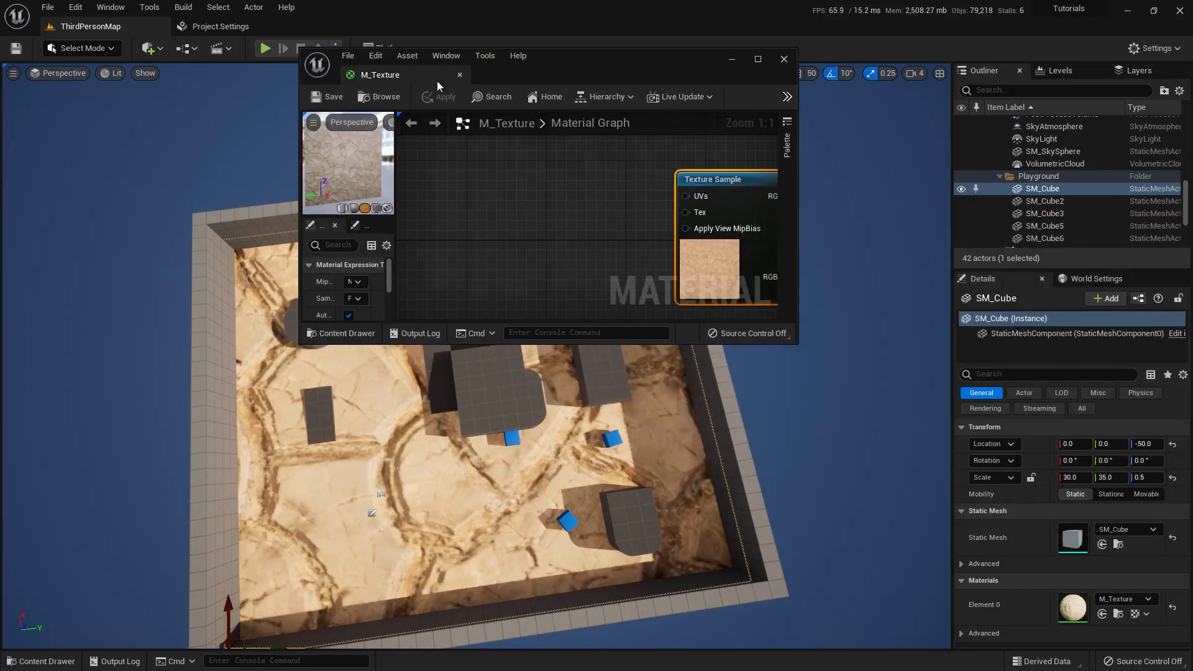
{"action": "double_click", "coordinate": [528, 76]}
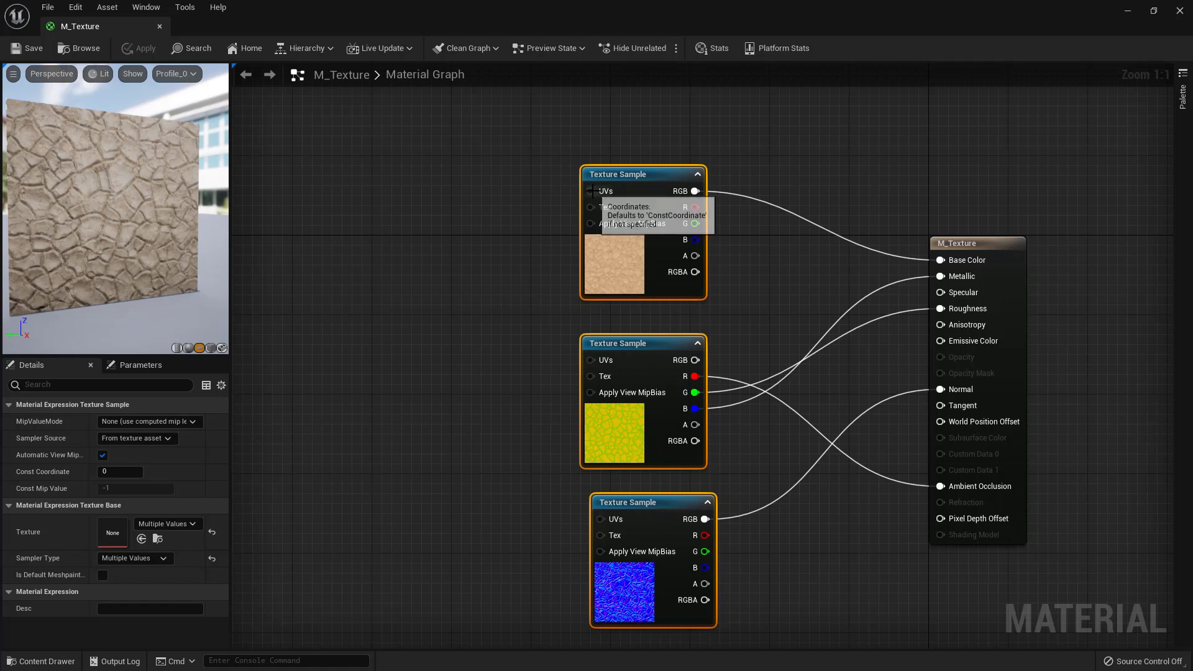
{"action": "left_click_drag", "start_coordinate": [591, 191], "coordinate": [398, 279]}
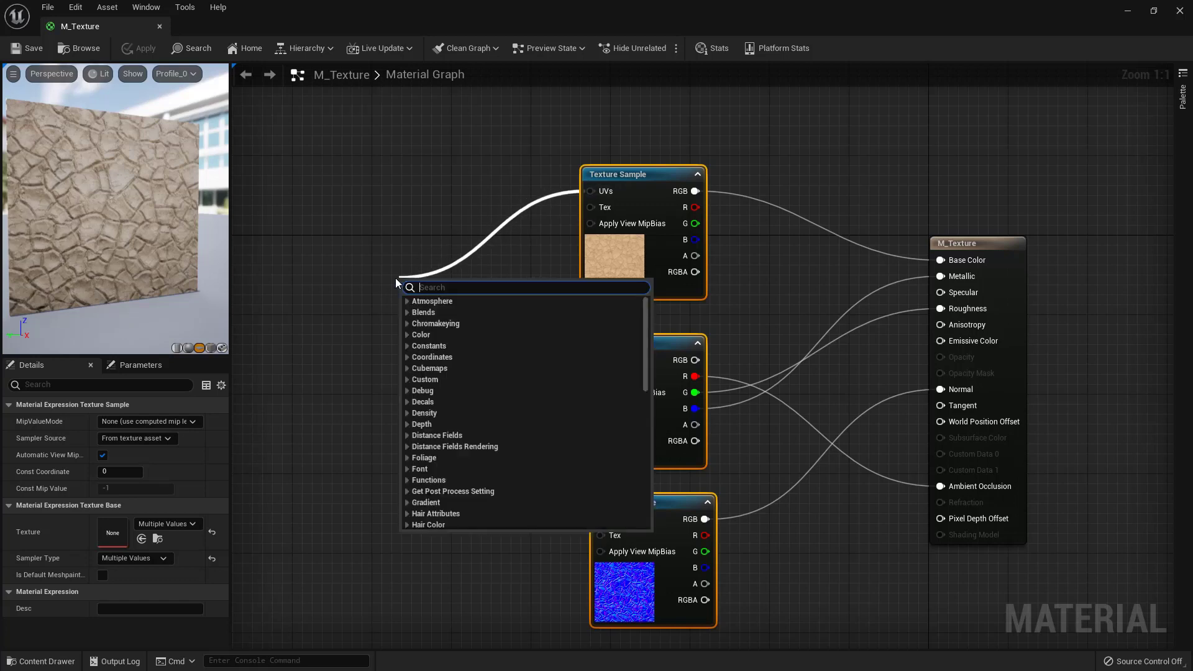
{"action": "type", "text": "coor"}
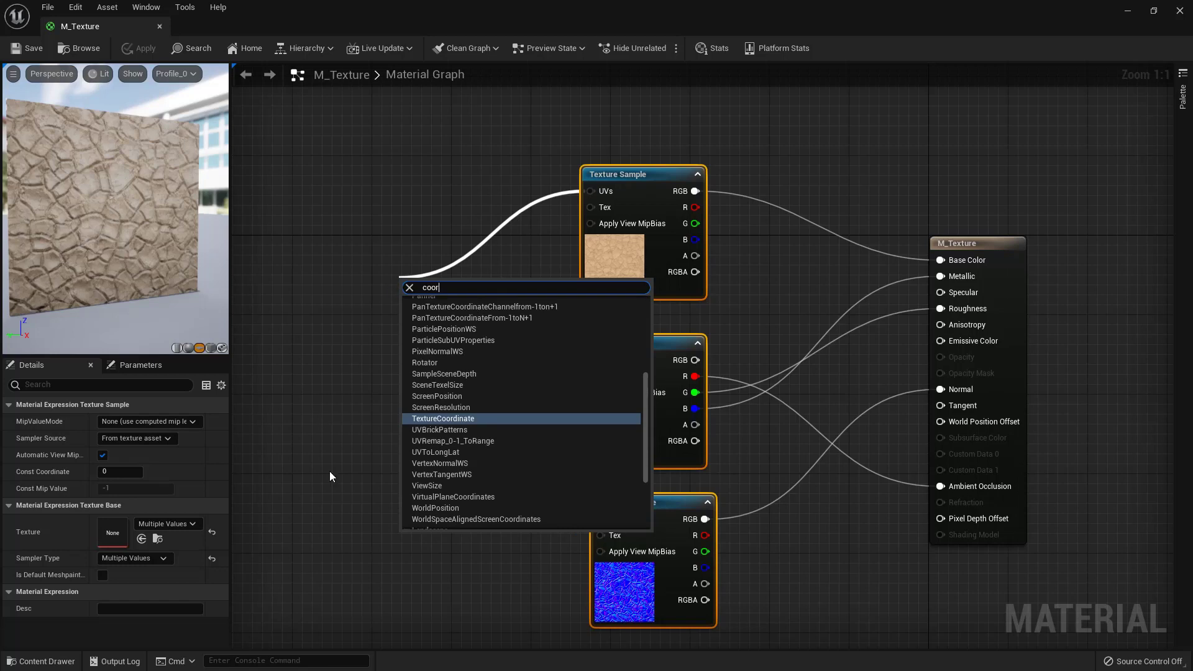
{"action": "left_click", "coordinate": [485, 418]}
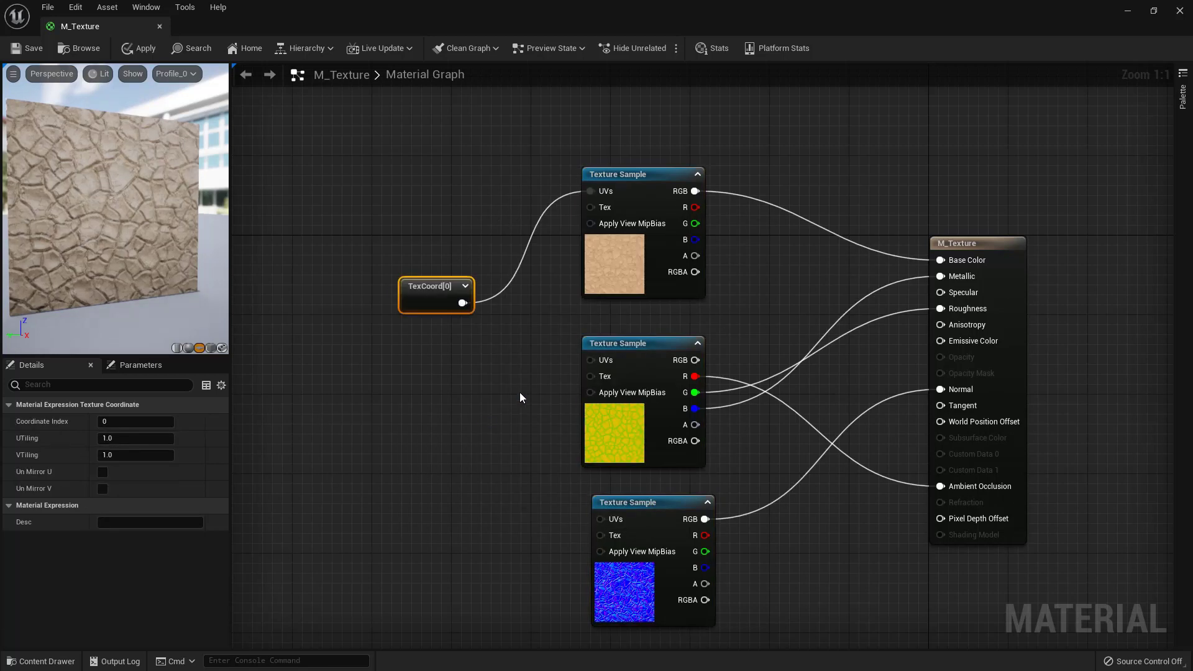
{"action": "left_click_drag", "start_coordinate": [432, 298], "coordinate": [356, 245]}
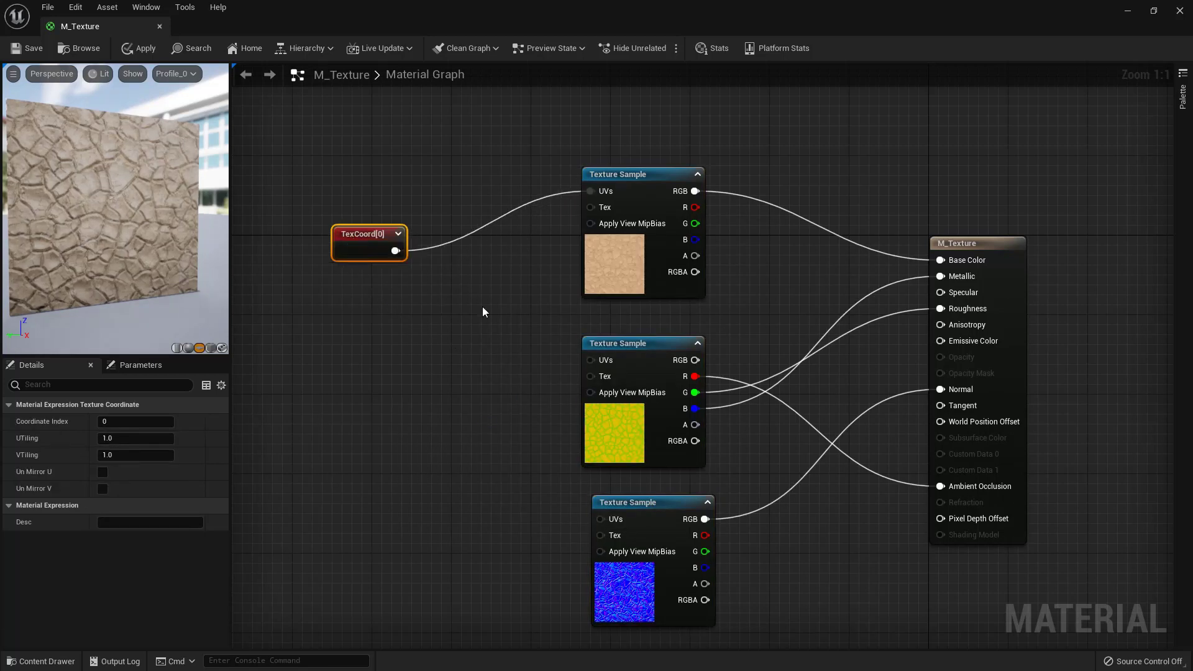
Connect the texture coordinate node's output to the UVs inputs of the ARM and normal map samples.
{"action": "left_click", "coordinate": [613, 255]}
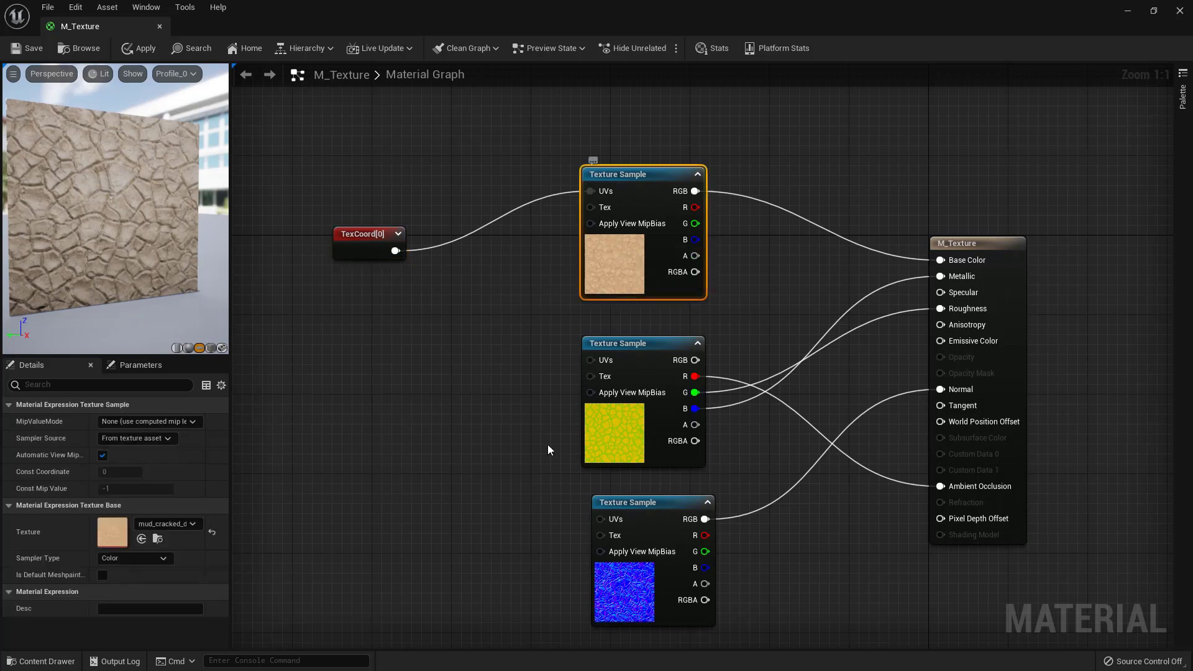
{"action": "left_click", "coordinate": [612, 432]}
{"action": "left_click", "coordinate": [628, 579]}
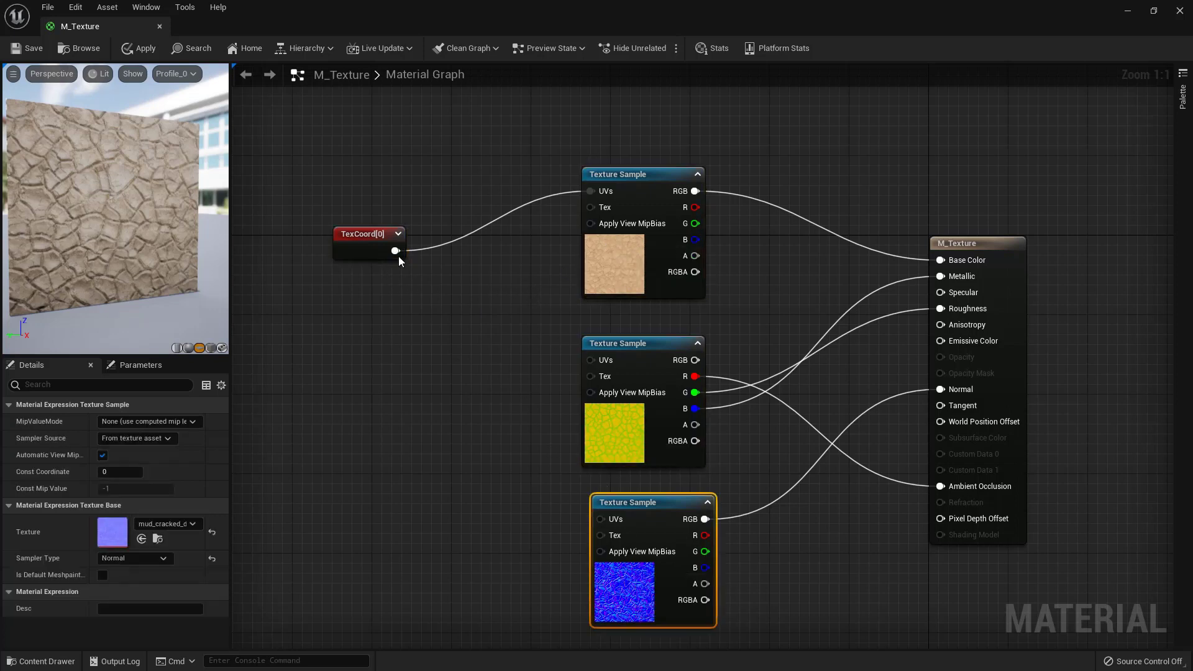
{"action": "left_click_drag", "start_coordinate": [396, 252], "coordinate": [591, 360]}
{"action": "left_click_drag", "start_coordinate": [395, 251], "coordinate": [602, 520]}
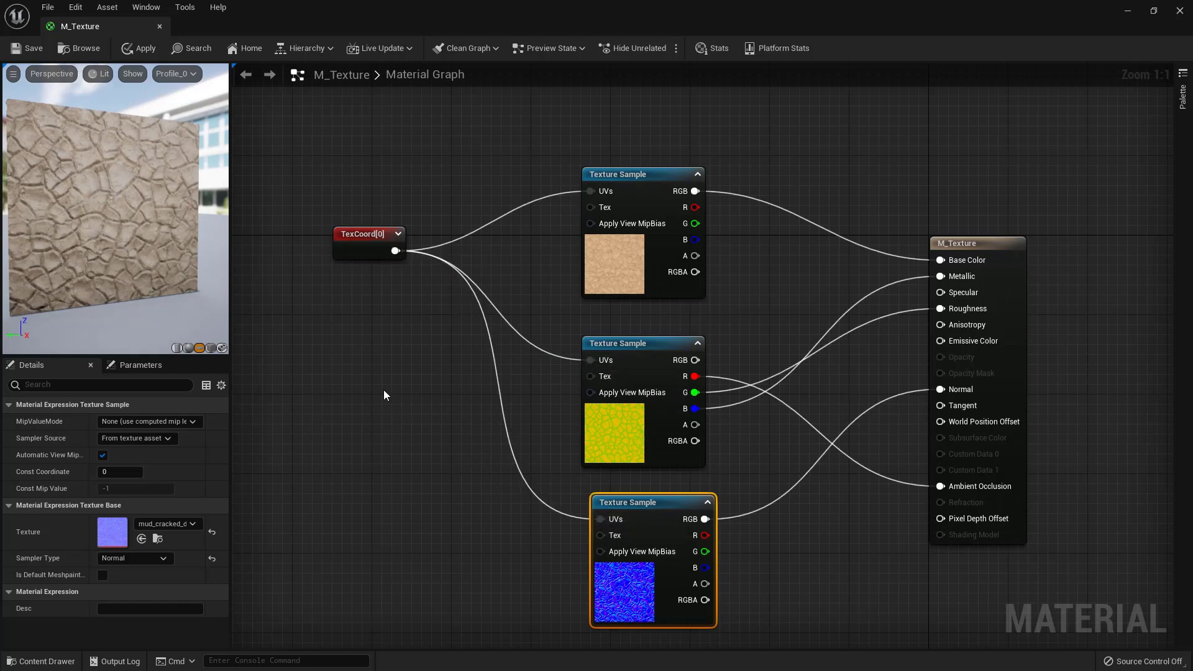
Set the texture coordinate node's UTiling and VTiling to 20 and check the preview plane.
{"action": "left_click", "coordinate": [368, 250]}
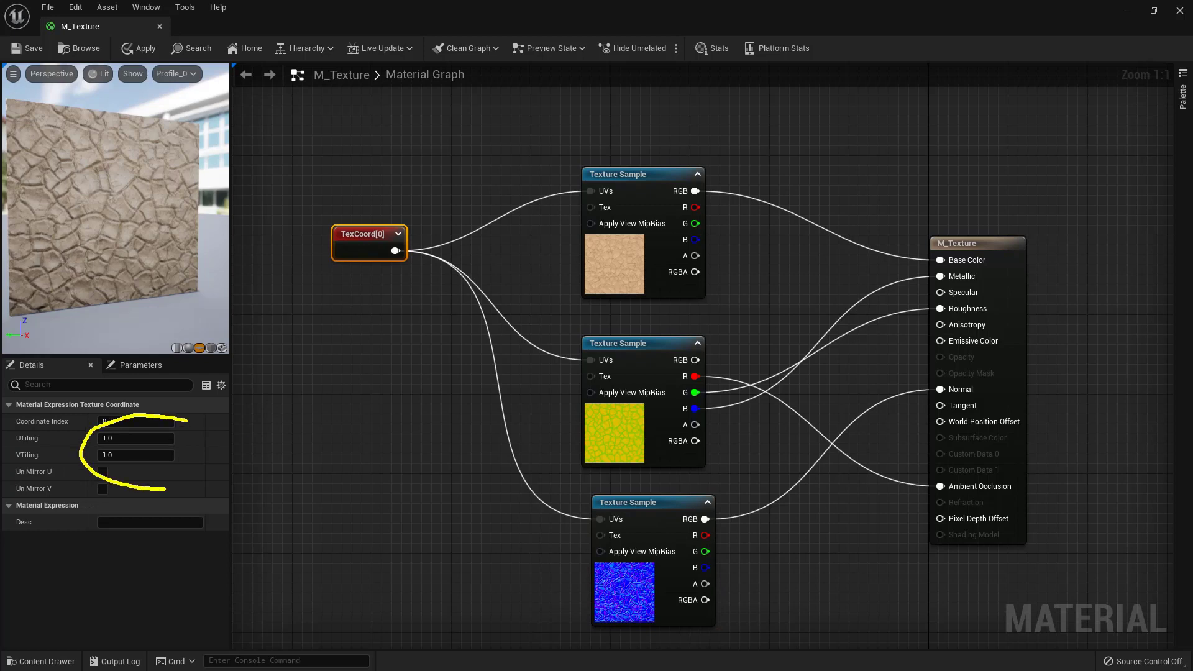
{"action": "left_click", "coordinate": [145, 439]}
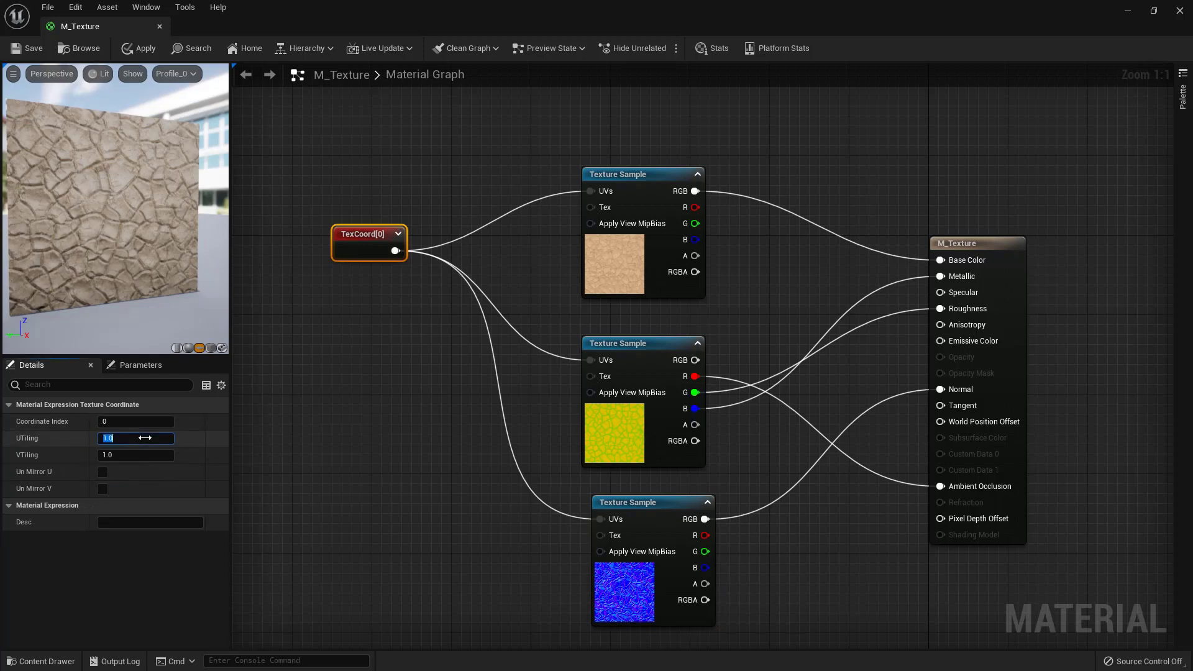
{"action": "type", "text": "20"}
{"action": "left_click", "coordinate": [138, 453]}
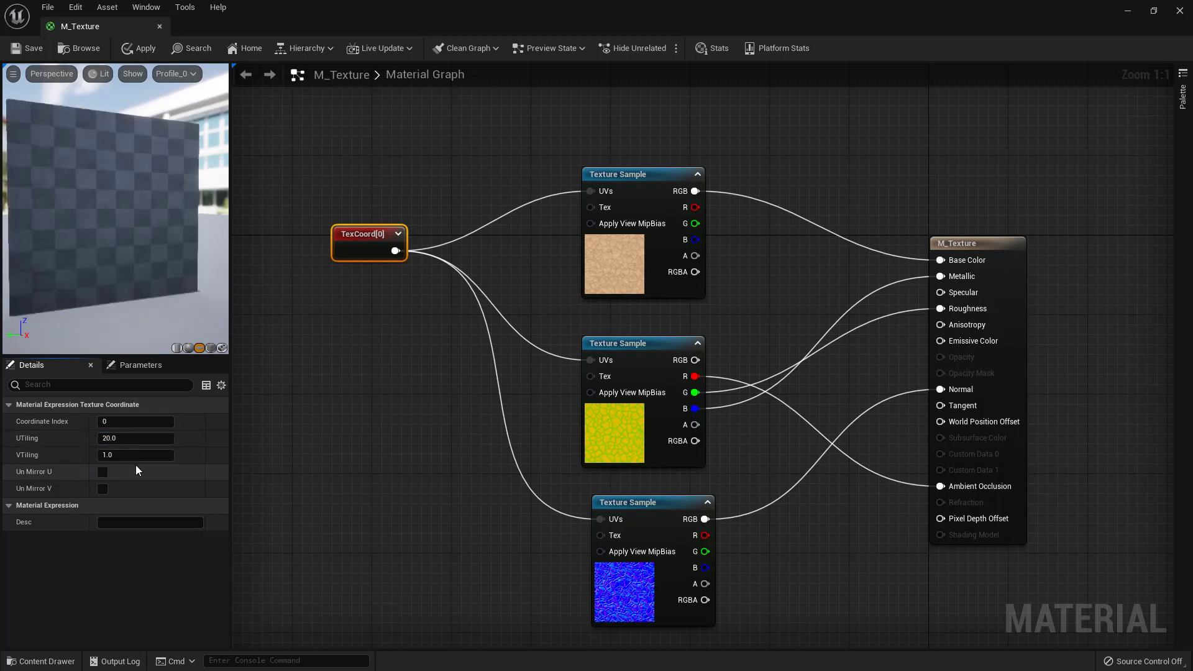
{"action": "type", "text": "20"}
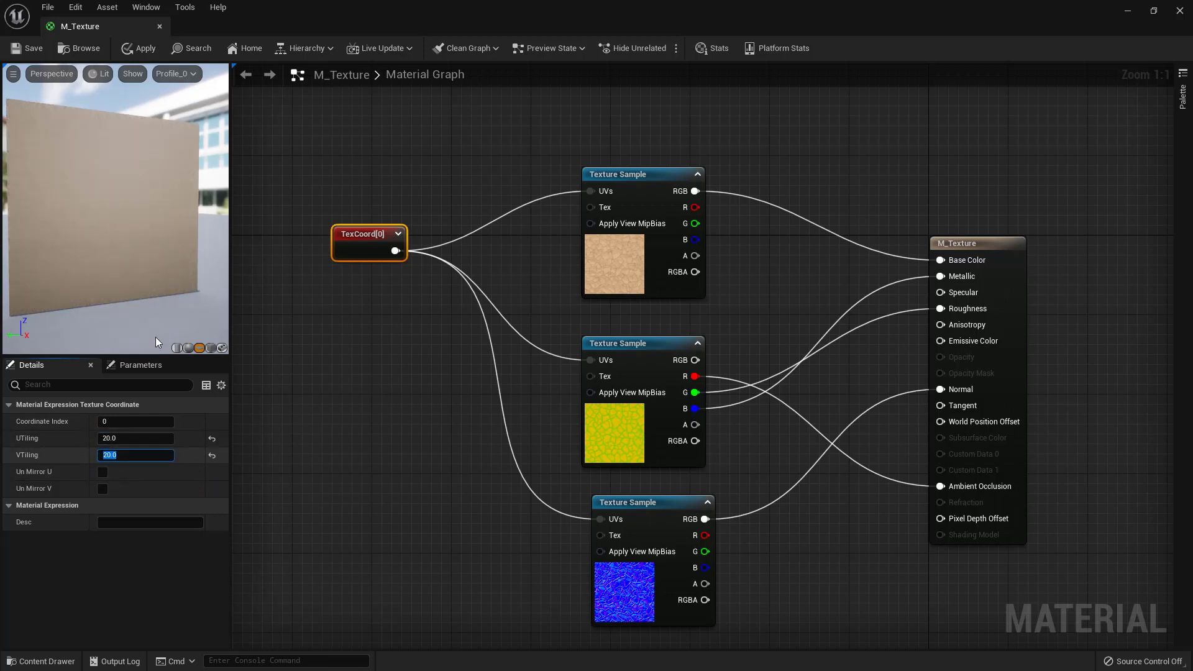
{"action": "key", "text": "Return"}
{"action": "left_click_drag", "start_coordinate": [128, 204], "coordinate": [149, 205]}
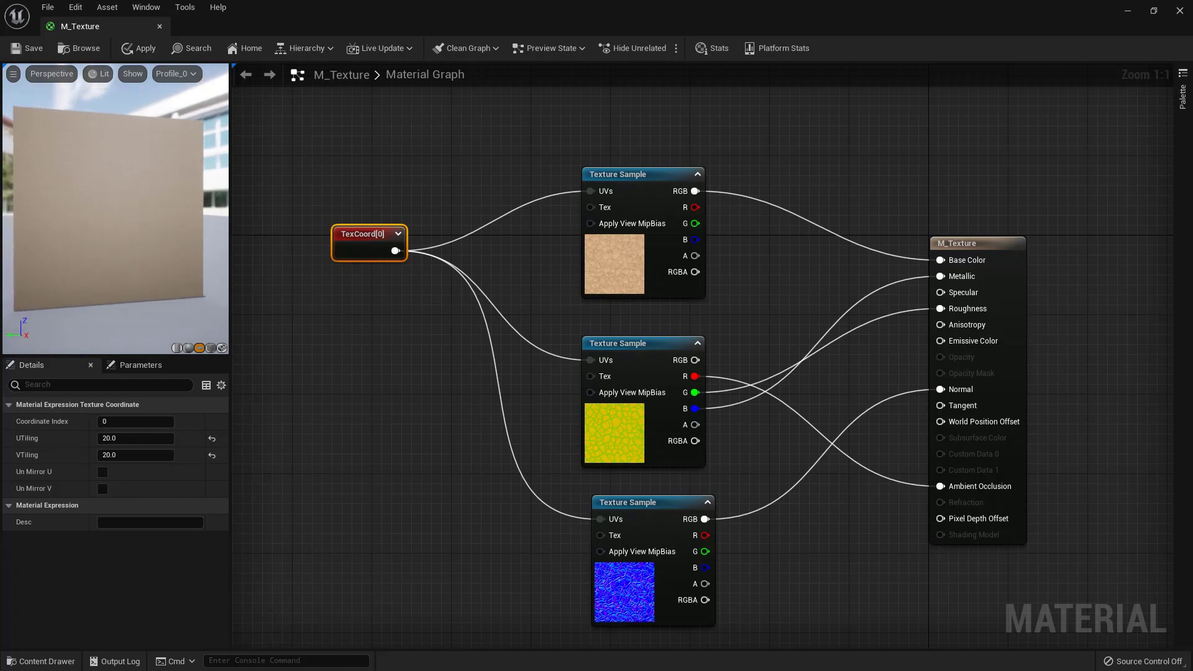
Show the level beside the material editor, apply the tiling changes, and inspect the floor texture up close.
{"action": "left_click_drag", "start_coordinate": [270, 28], "coordinate": [936, 149]}
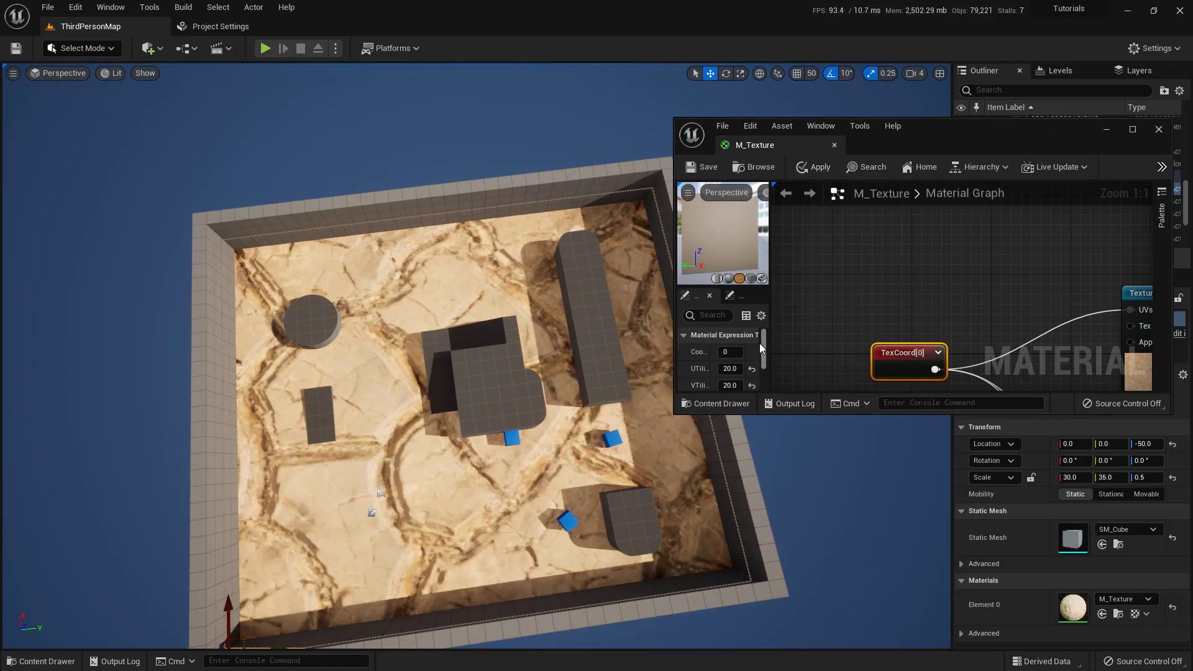
{"action": "mouse_move", "coordinate": [570, 261]}
{"action": "left_mouse_down"}
{"action": "mouse_move", "coordinate": [519, 293]}
{"action": "mouse_move", "coordinate": [488, 278]}
{"action": "left_mouse_up"}
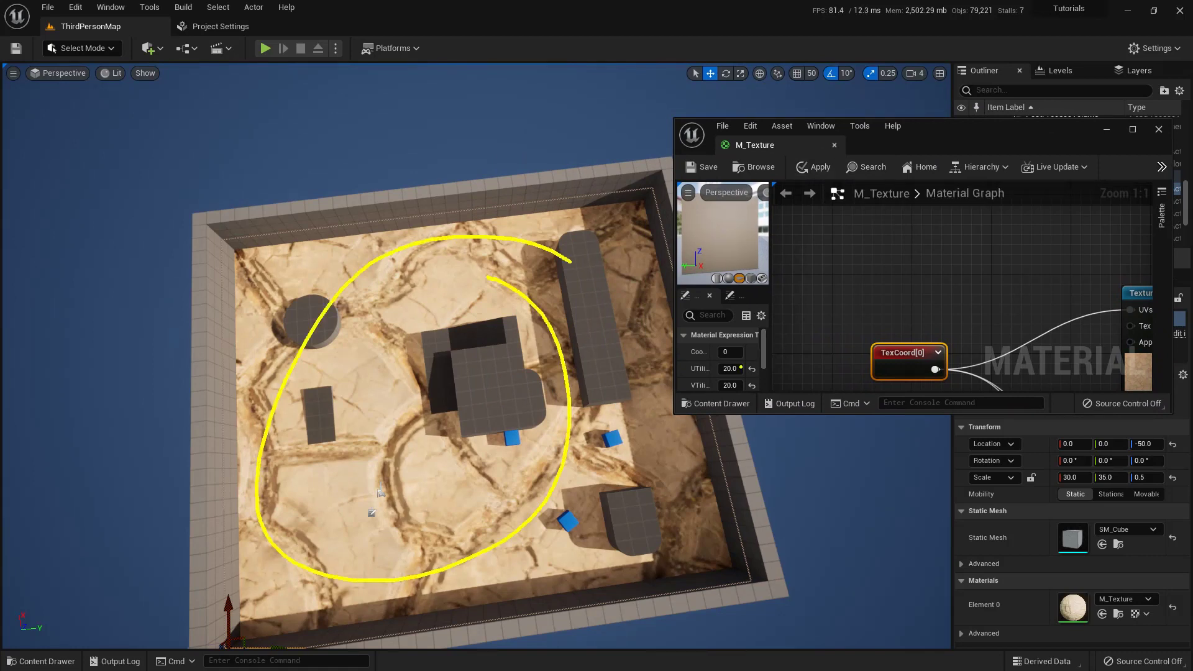
{"action": "mouse_move", "coordinate": [747, 362]}
{"action": "left_mouse_down"}
{"action": "mouse_move", "coordinate": [732, 408]}
{"action": "mouse_move", "coordinate": [754, 370]}
{"action": "left_mouse_up"}
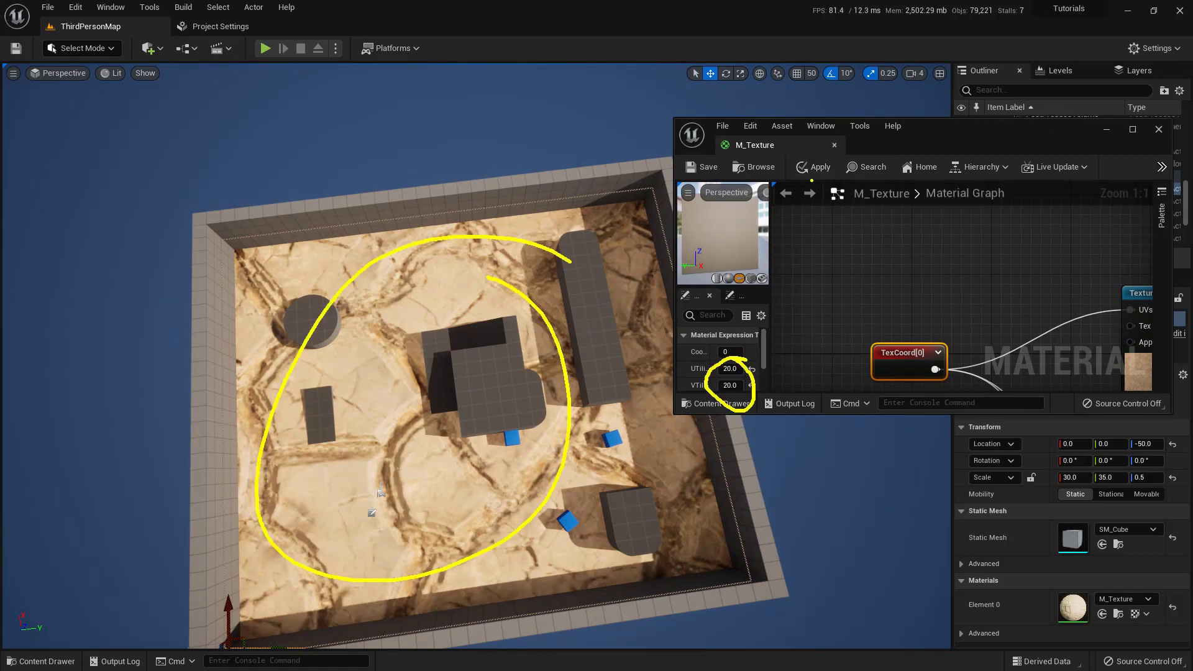
{"action": "key", "text": "Escape"}
{"action": "left_click", "coordinate": [813, 166]}
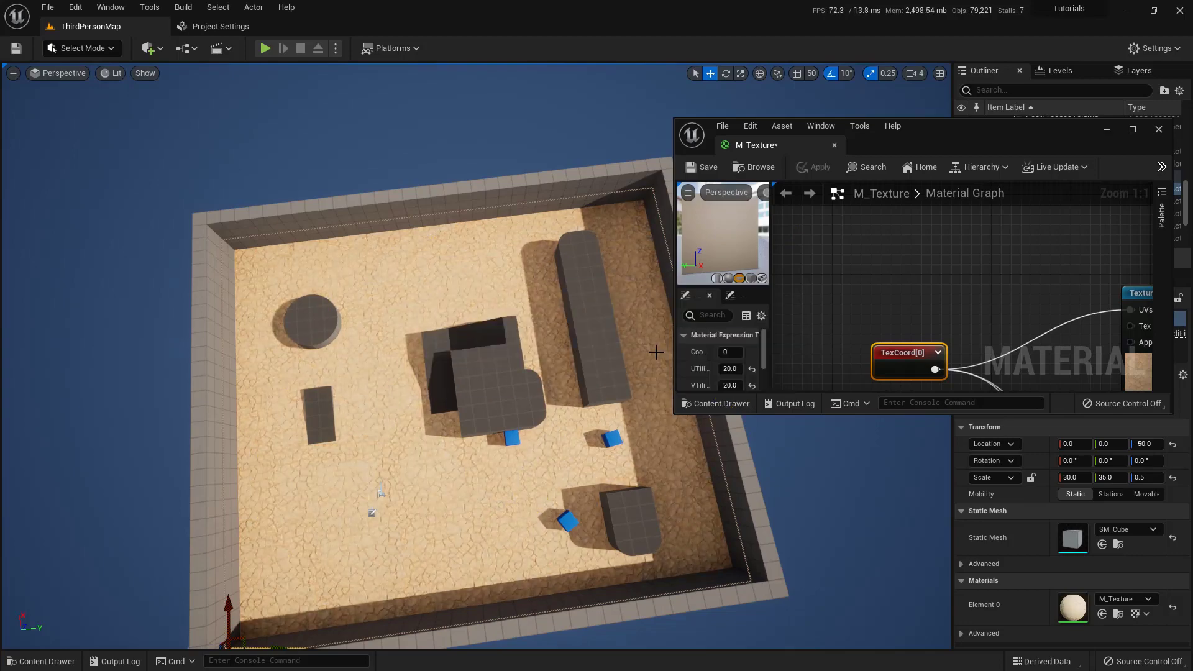
{"action": "right_click_drag", "start_coordinate": [448, 495], "coordinate": [447, 404]}
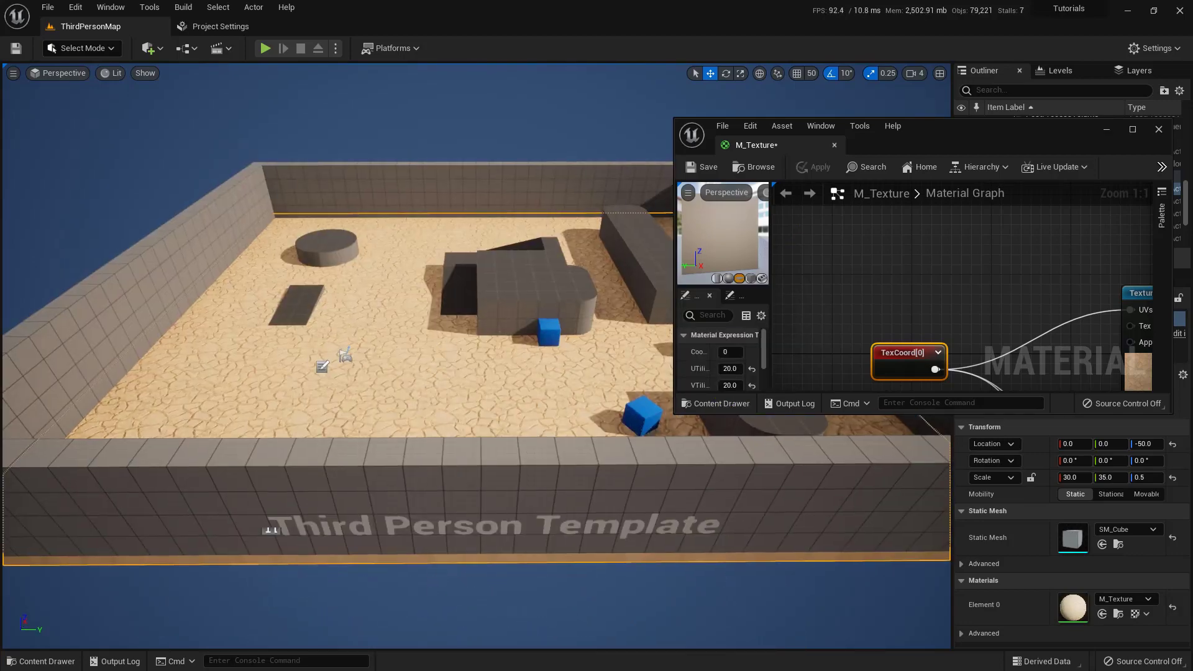
{"action": "scroll", "coordinate": [448, 404], "scroll_direction": "up", "scroll_amount": 10}
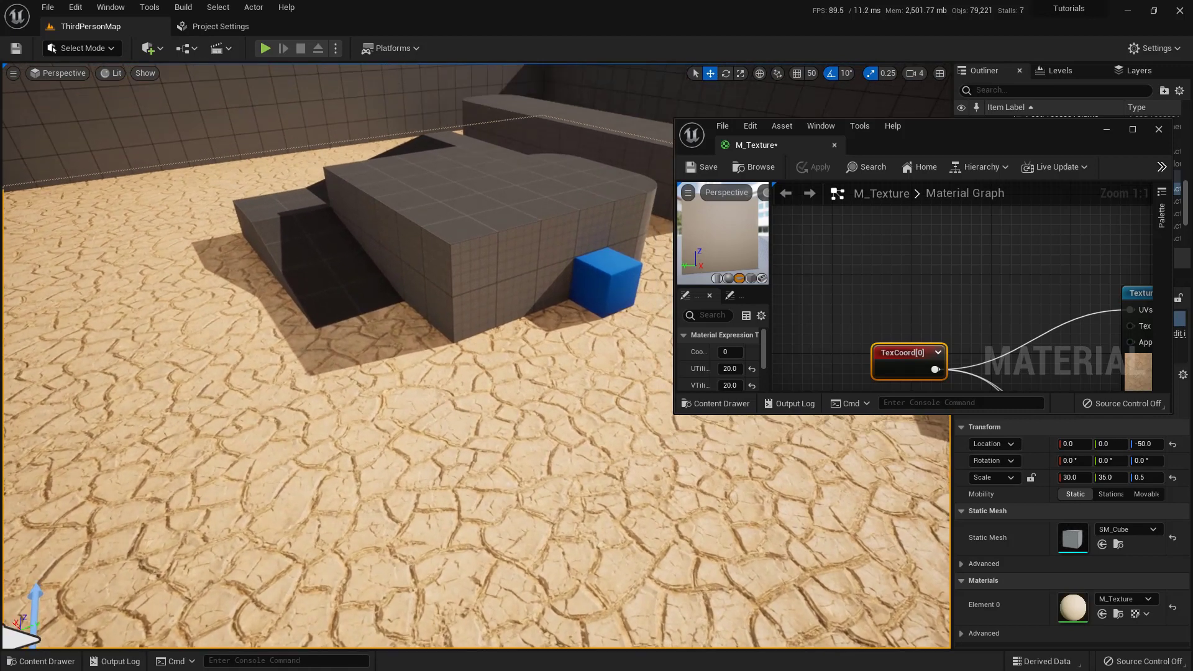
{"action": "scroll", "coordinate": [448, 404], "scroll_direction": "up", "scroll_amount": 2}
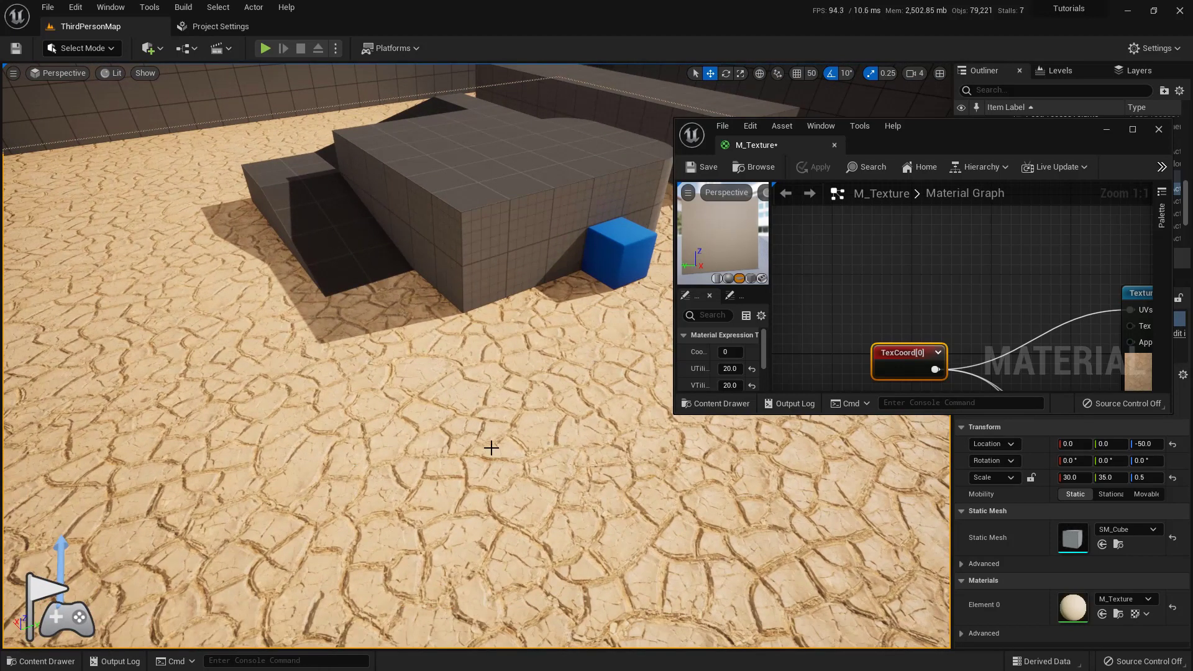
Bring the normal map sample into view and rotate the level's sunlight to a low angle across the floor.
{"action": "right_click_drag", "start_coordinate": [886, 322], "coordinate": [882, 274]}
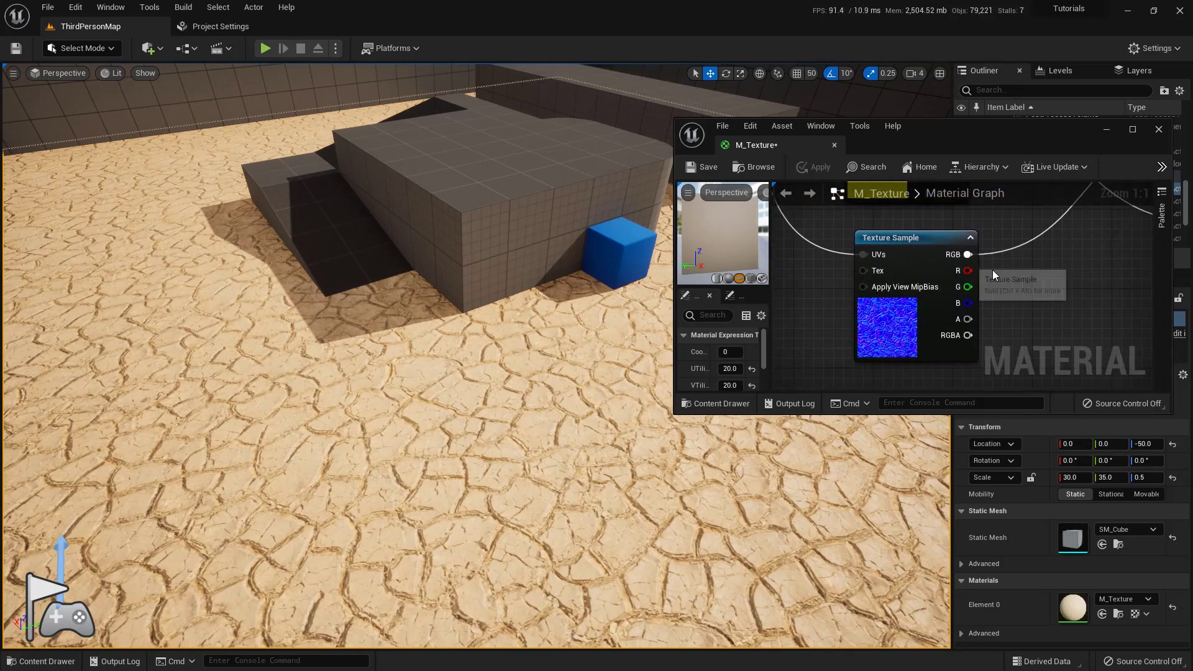
{"action": "right_click_drag", "start_coordinate": [991, 274], "coordinate": [964, 317]}
{"action": "scroll", "coordinate": [964, 317], "scroll_direction": "down", "scroll_amount": 2}
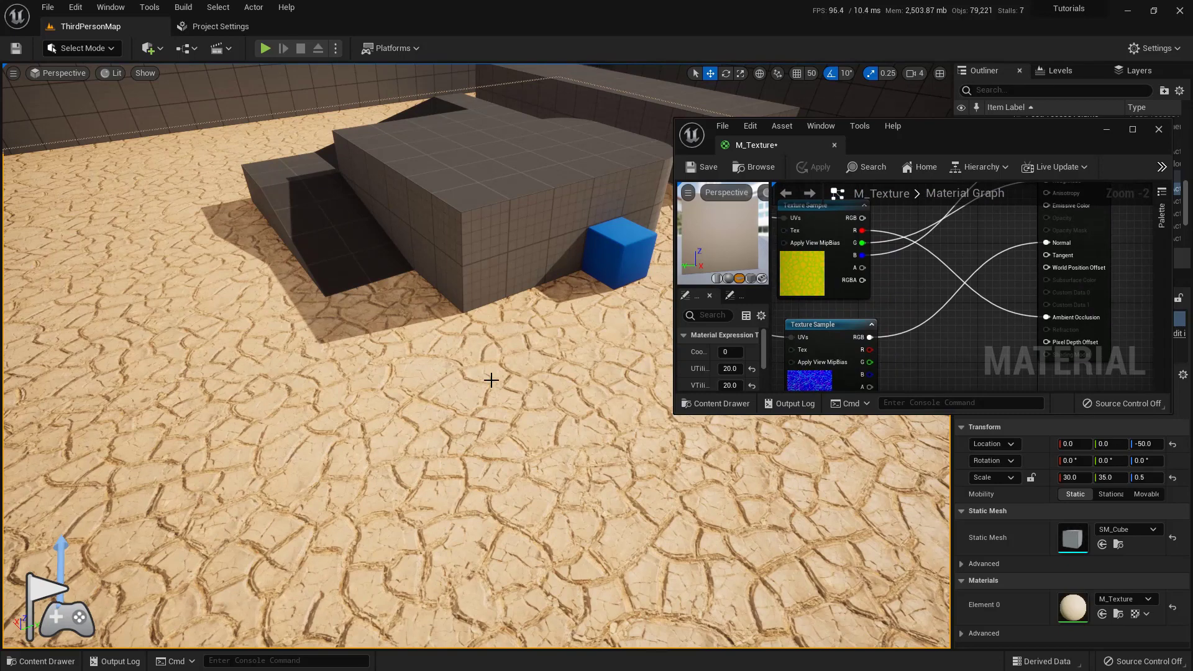
{"action": "key", "text": "ctrl+l"}
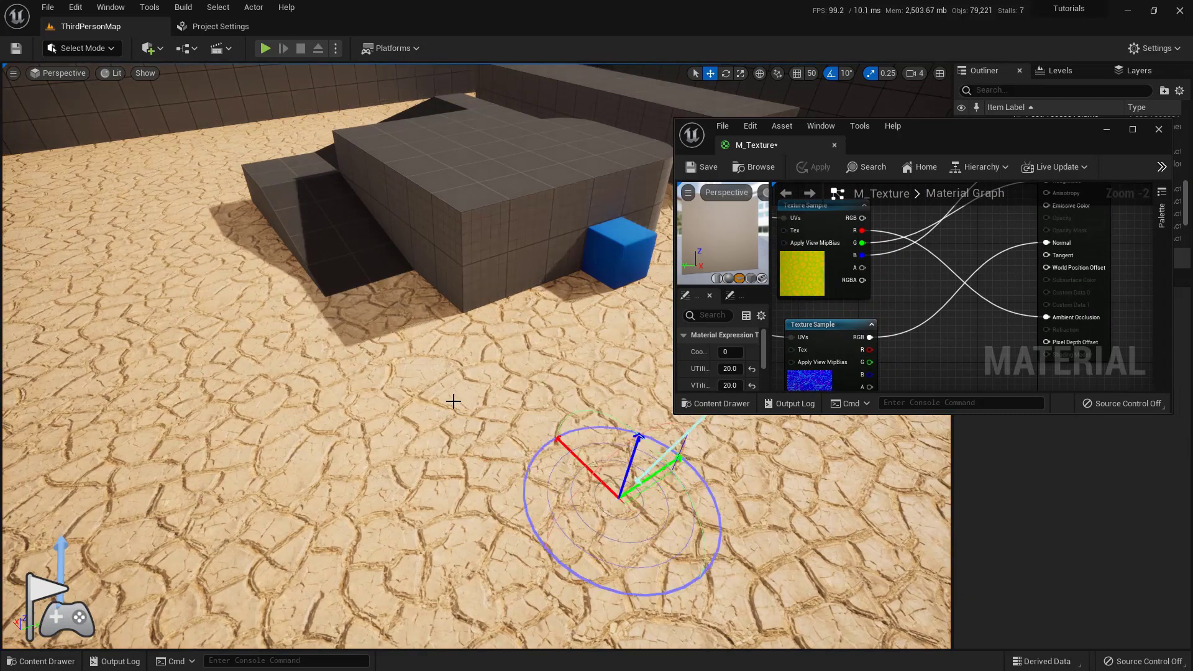
{"action": "key", "text": "ctrl+l"}
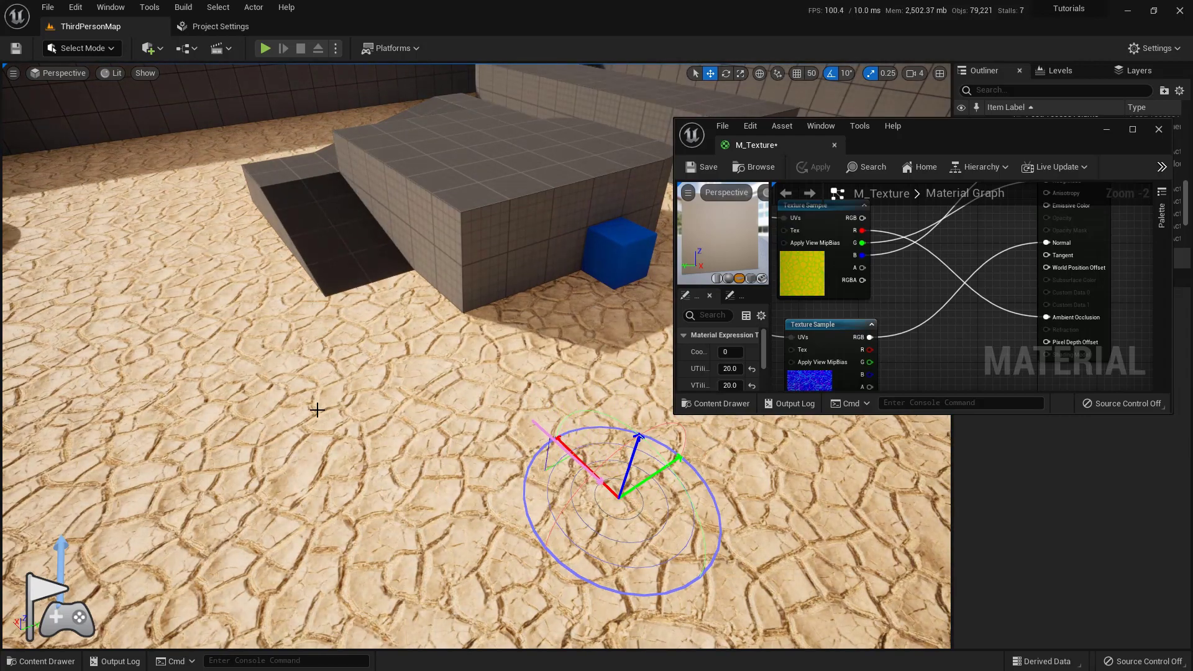
{"action": "key", "text": "ctrl+l"}
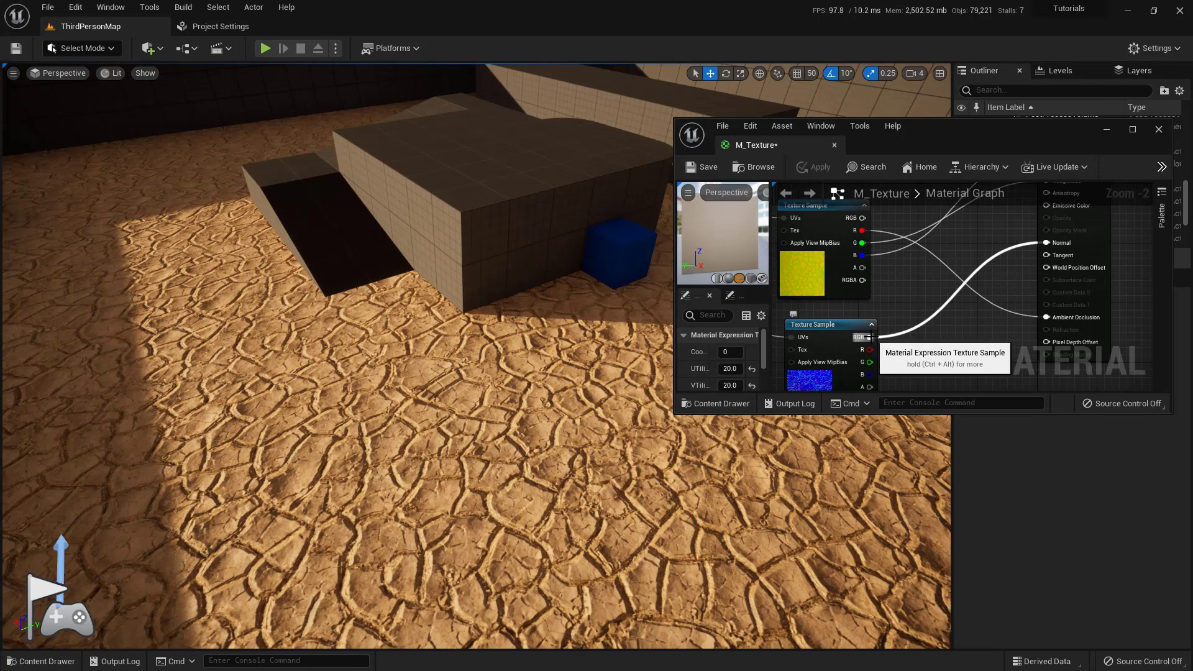
Disconnect the normal map from the material's Normal input, apply the change to compare the level floor, and undo the disconnection.
{"action": "left_click", "coordinate": [870, 337], "text": "alt"}
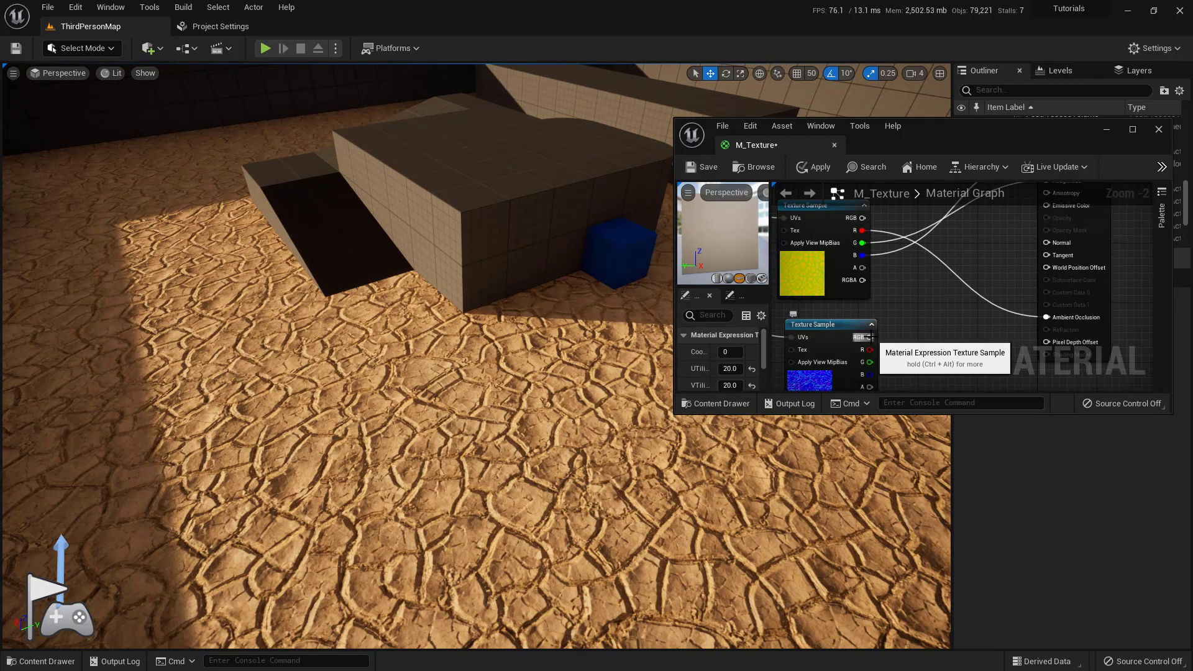
{"action": "left_click", "coordinate": [810, 167]}
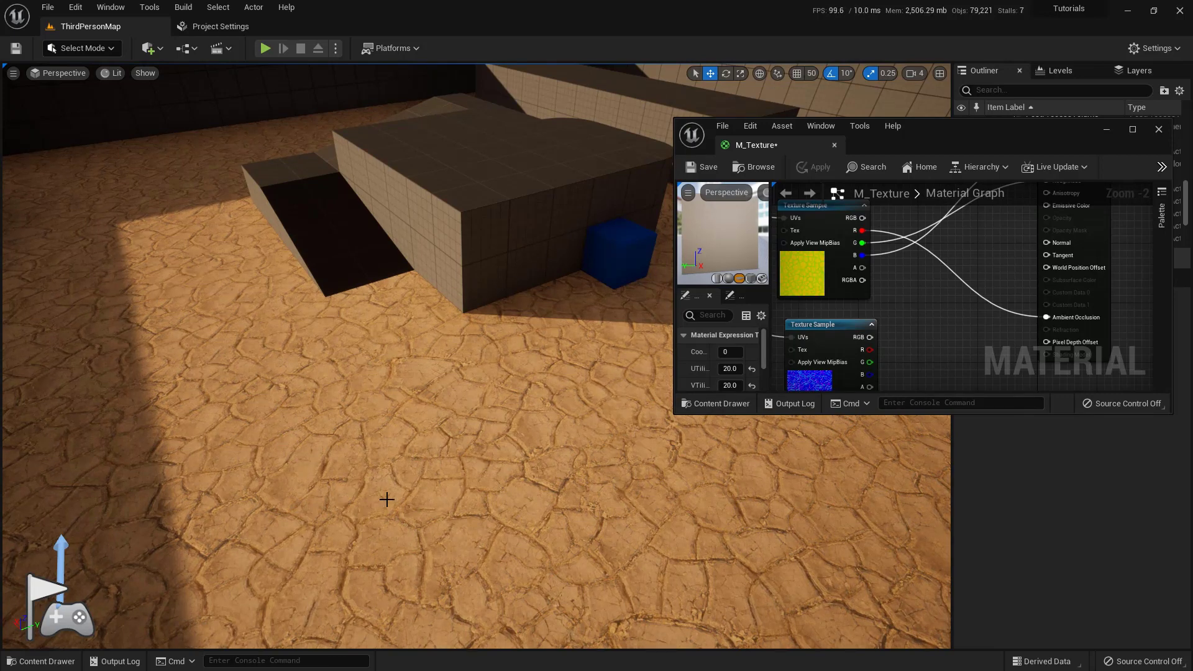
{"action": "left_click", "coordinate": [890, 333]}
{"action": "key", "text": "ctrl+z"}
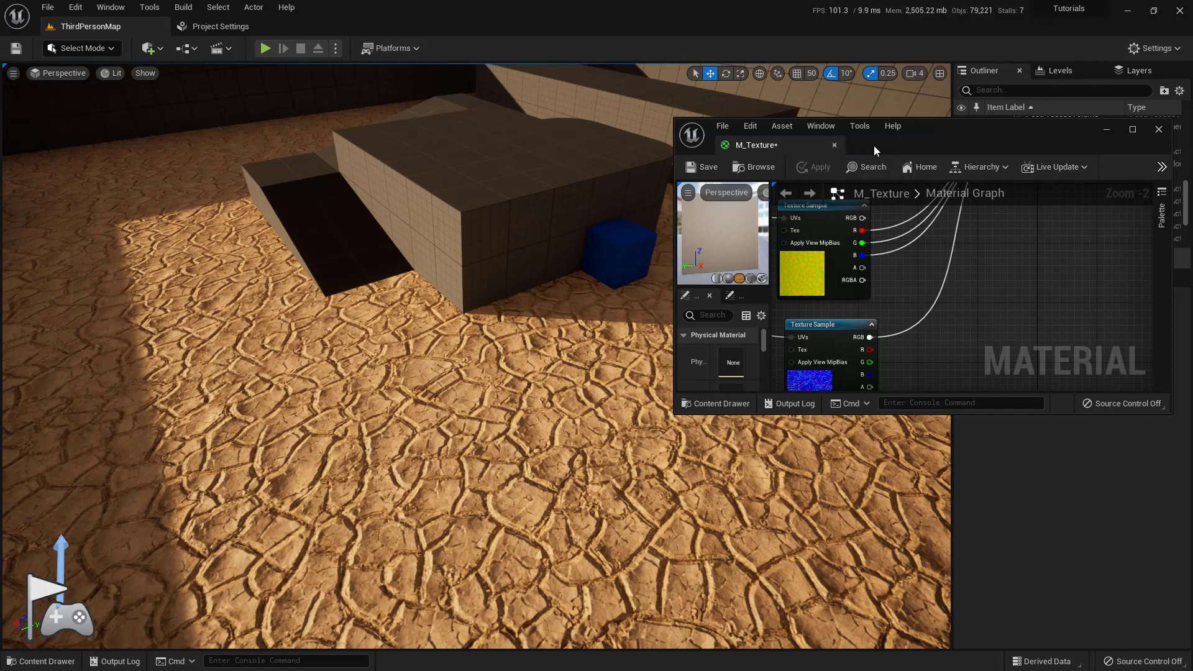
Maximize the material editor and convert the three texture samples into parameters.
{"action": "double_click", "coordinate": [796, 154]}
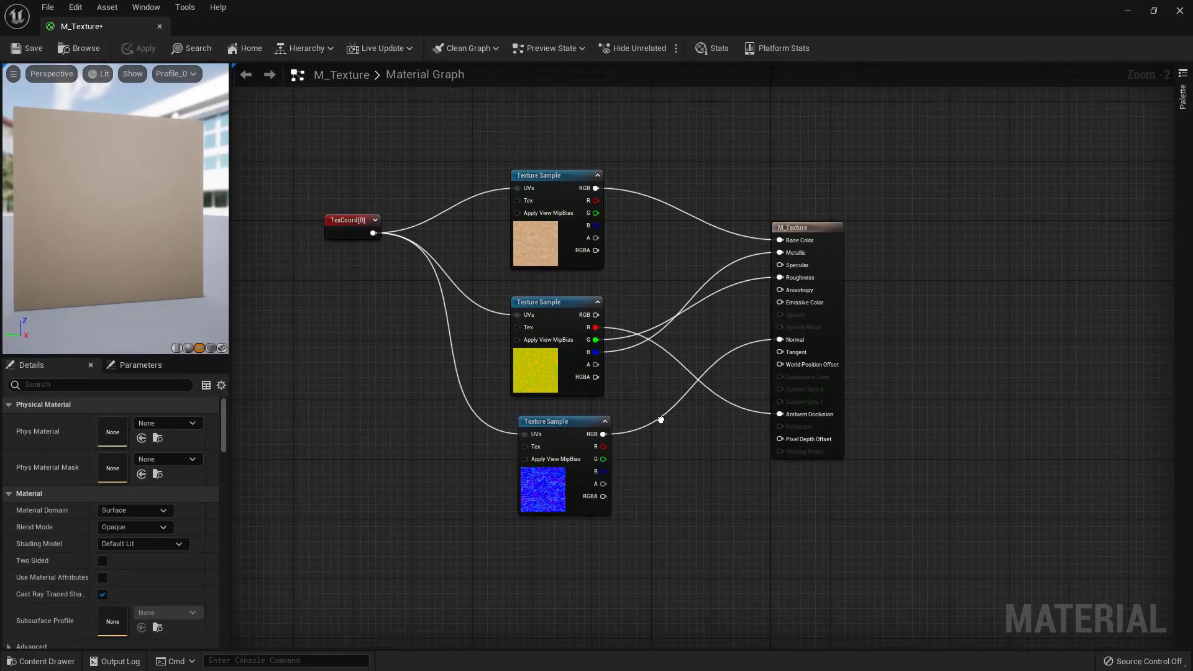
{"action": "left_click_drag", "start_coordinate": [358, 161], "coordinate": [720, 491]}
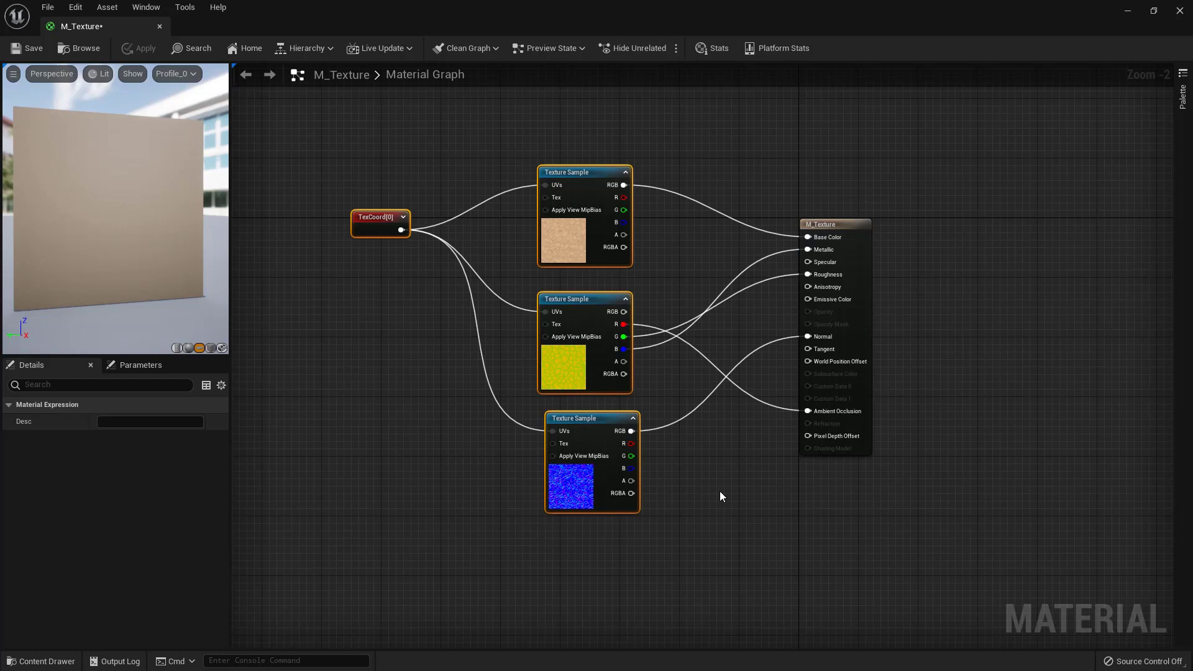
{"action": "left_click", "coordinate": [720, 491]}
{"action": "key", "text": "Home"}
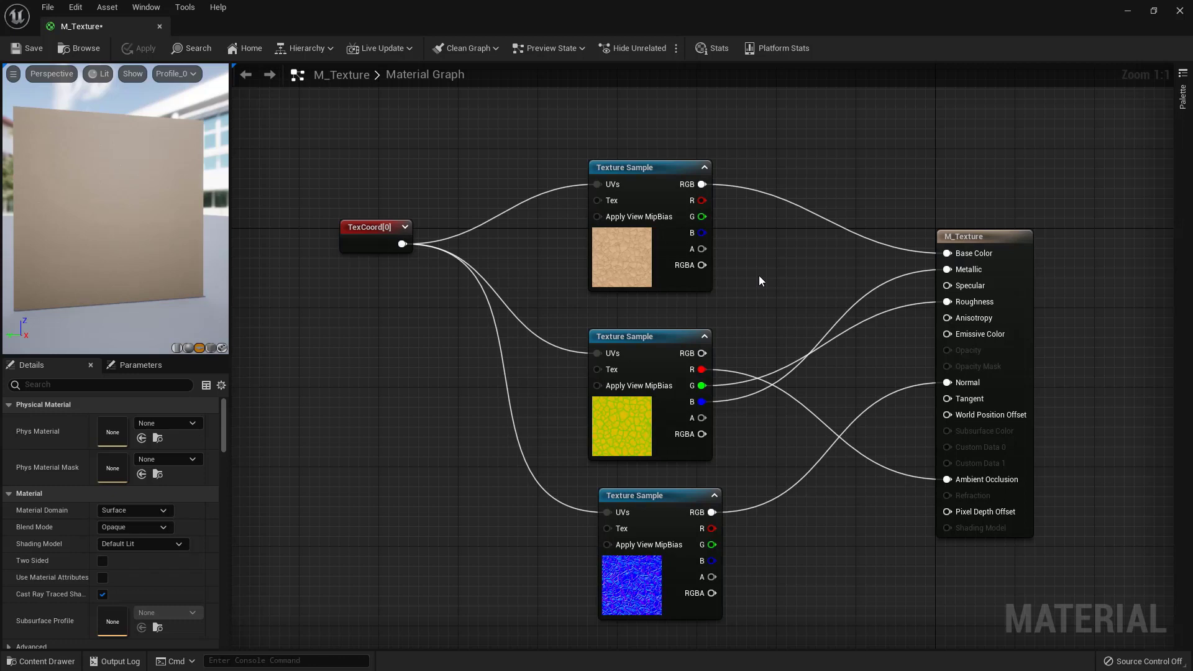
{"action": "left_click_drag", "start_coordinate": [501, 139], "coordinate": [788, 588]}
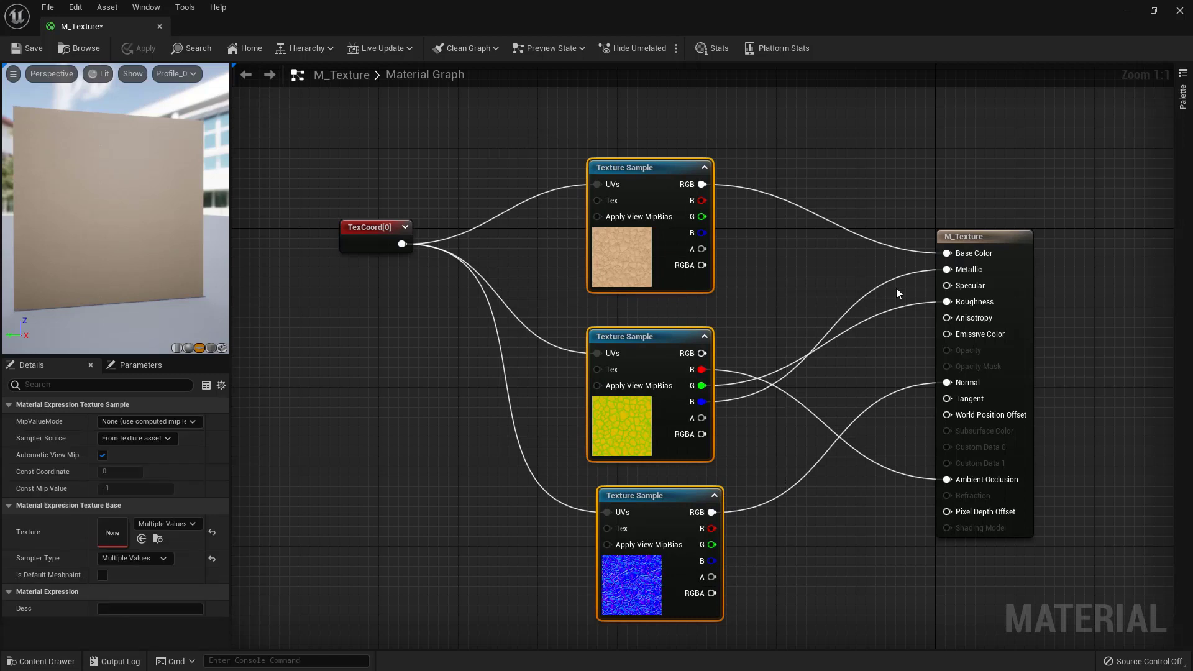
{"action": "right_click", "coordinate": [650, 182]}
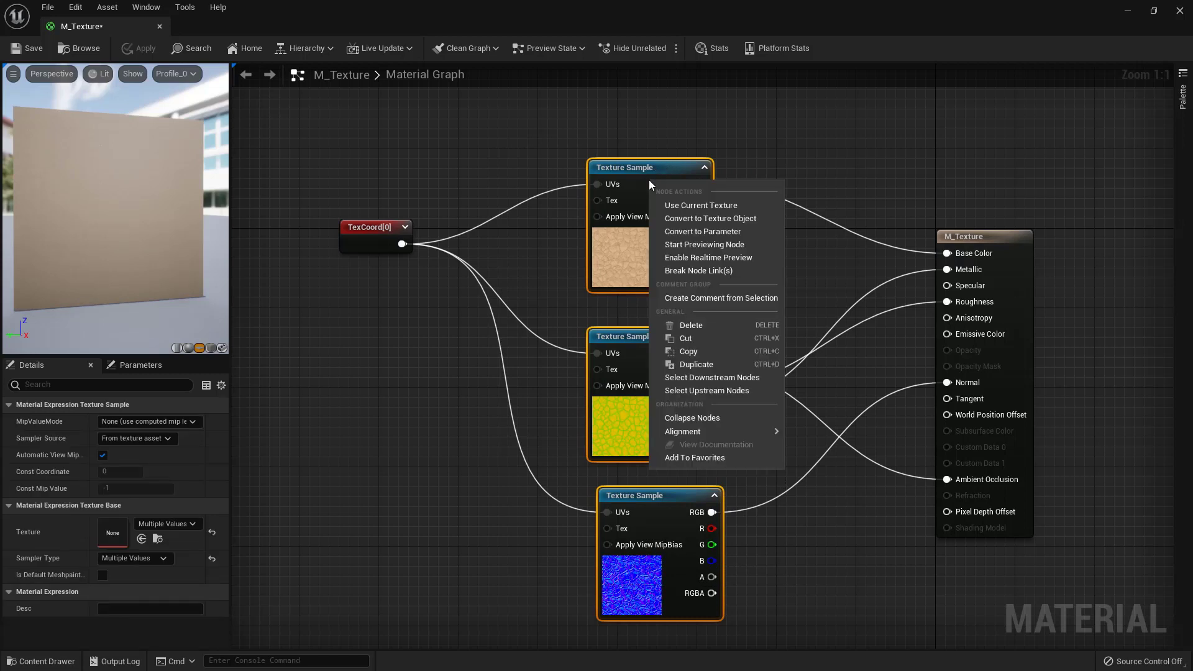
{"action": "left_click", "coordinate": [740, 232]}
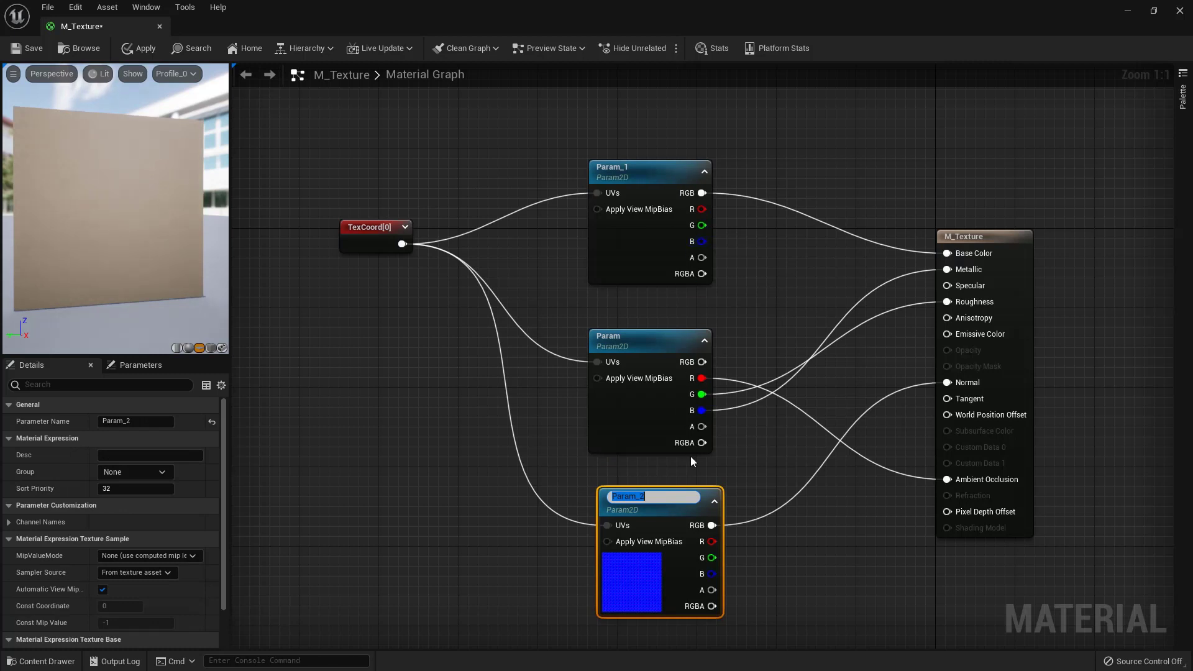
Rename the parameter feeding the material's Normal input to Normal_Map.
{"action": "left_click", "coordinate": [663, 496]}
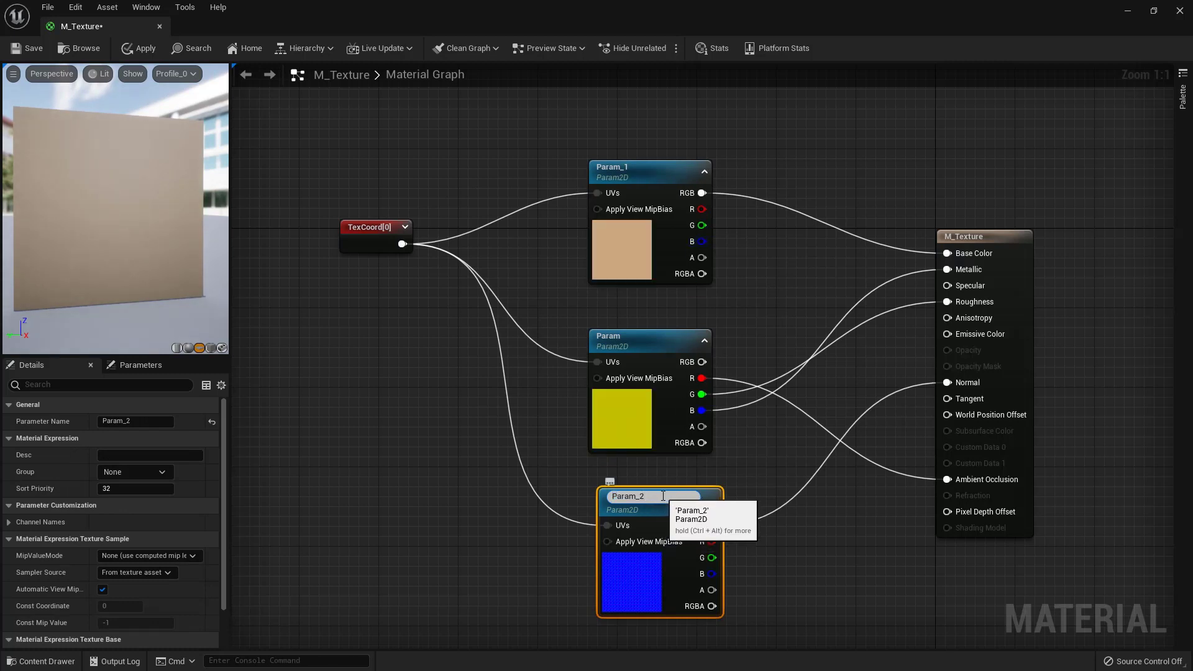
{"action": "double_click", "coordinate": [664, 496]}
{"action": "type", "text": "Nor"}
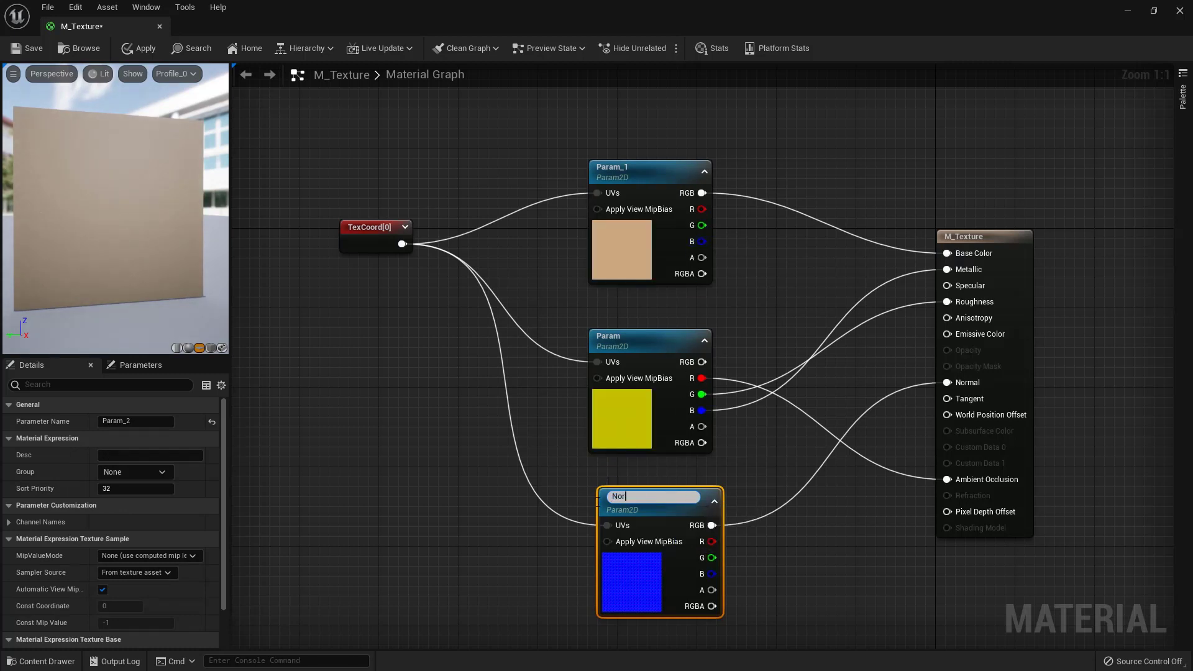
{"action": "type", "text": "aml_Map"}
{"action": "key", "text": "Return"}
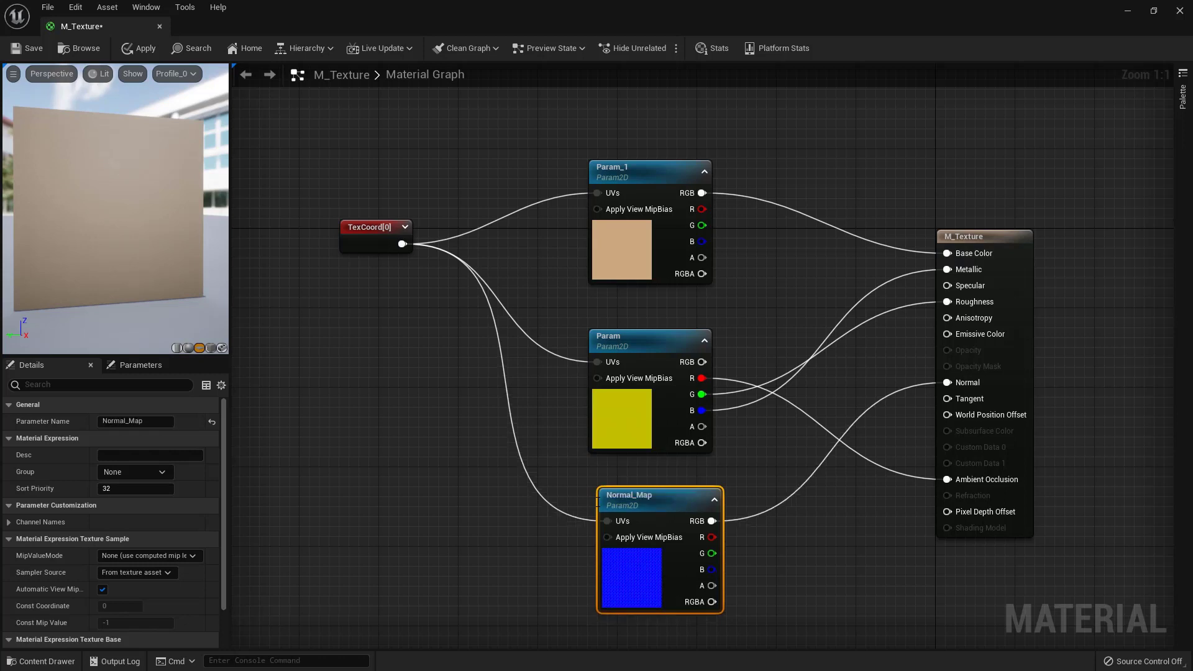
Rename the middle texture parameter to ARM_Map and the one feeding Base Color to Diff_Map.
{"action": "double_click", "coordinate": [658, 336]}
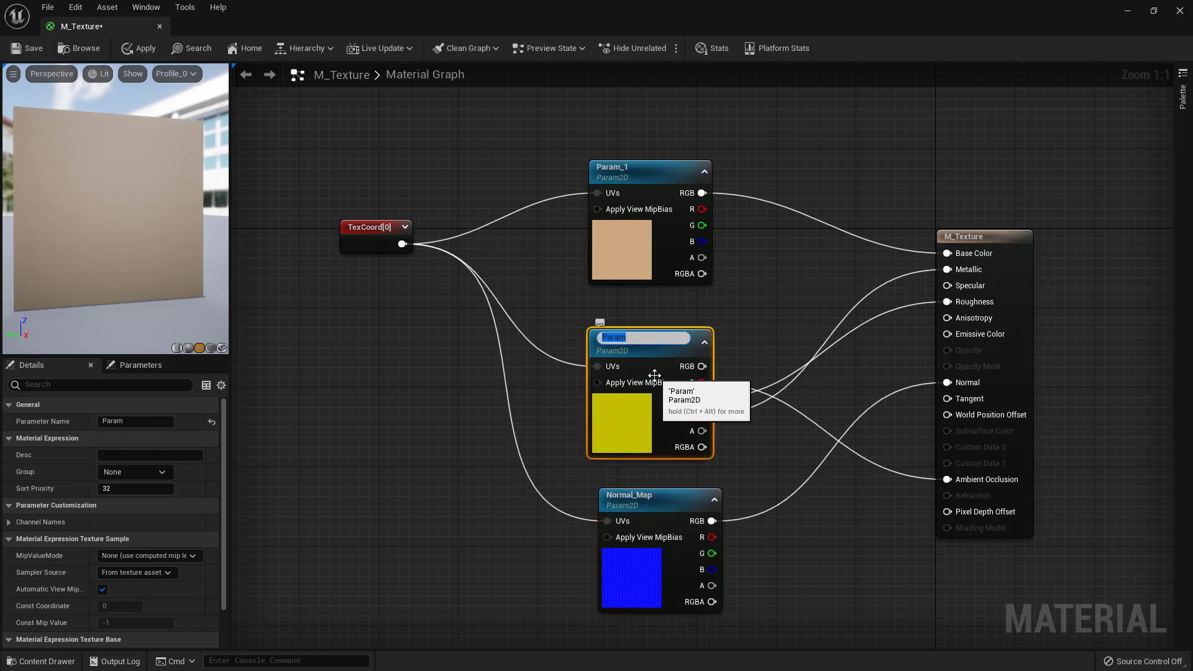
{"action": "type", "text": "ARM_Map"}
{"action": "key", "text": "Return"}
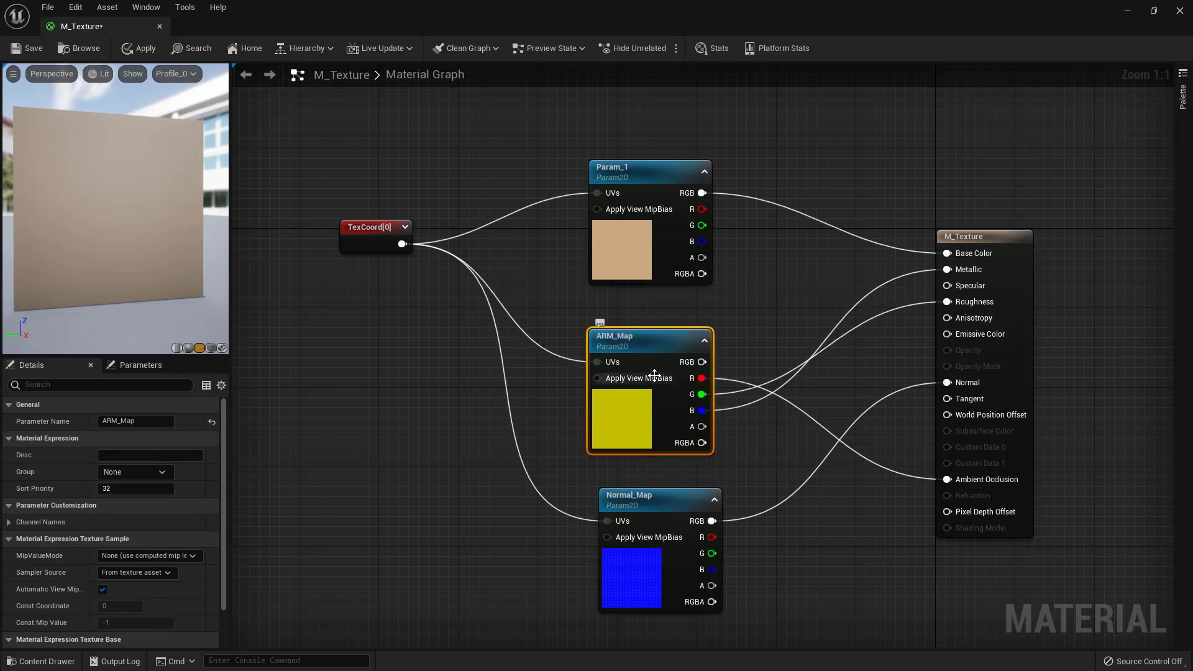
{"action": "double_click", "coordinate": [639, 181]}
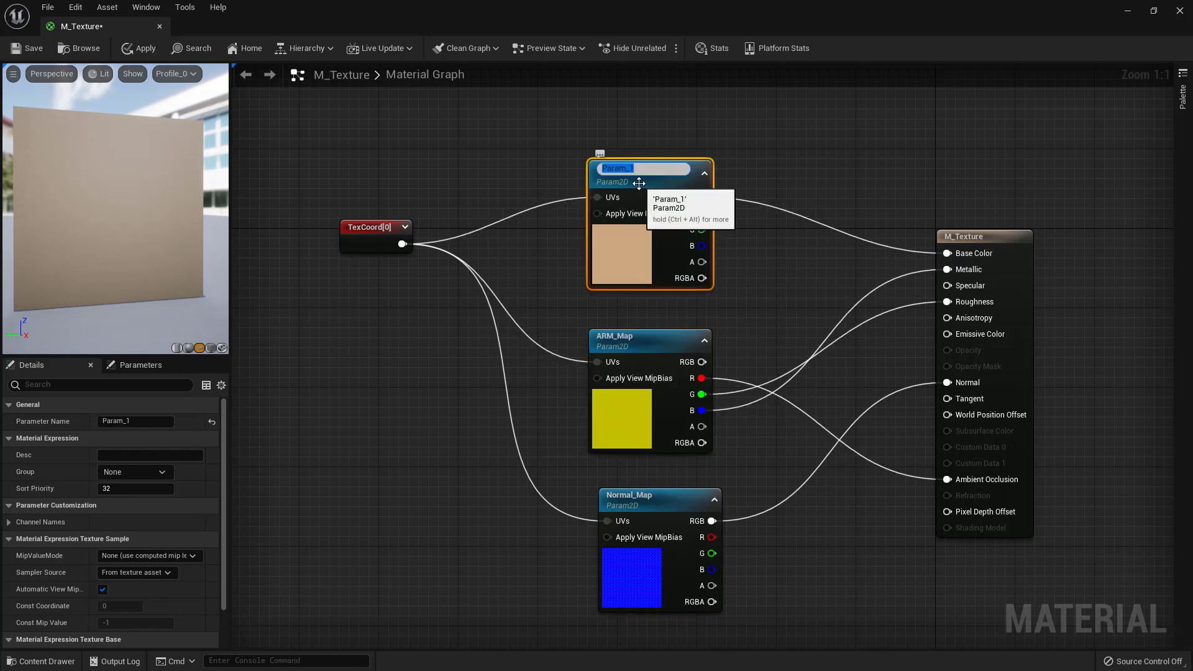
{"action": "type", "text": "Diff_Map"}
{"action": "key", "text": "Return"}
Move the texture coordinate node farther away from the three texture parameters to make room in the graph.
{"action": "left_click_drag", "start_coordinate": [566, 153], "coordinate": [665, 528]}
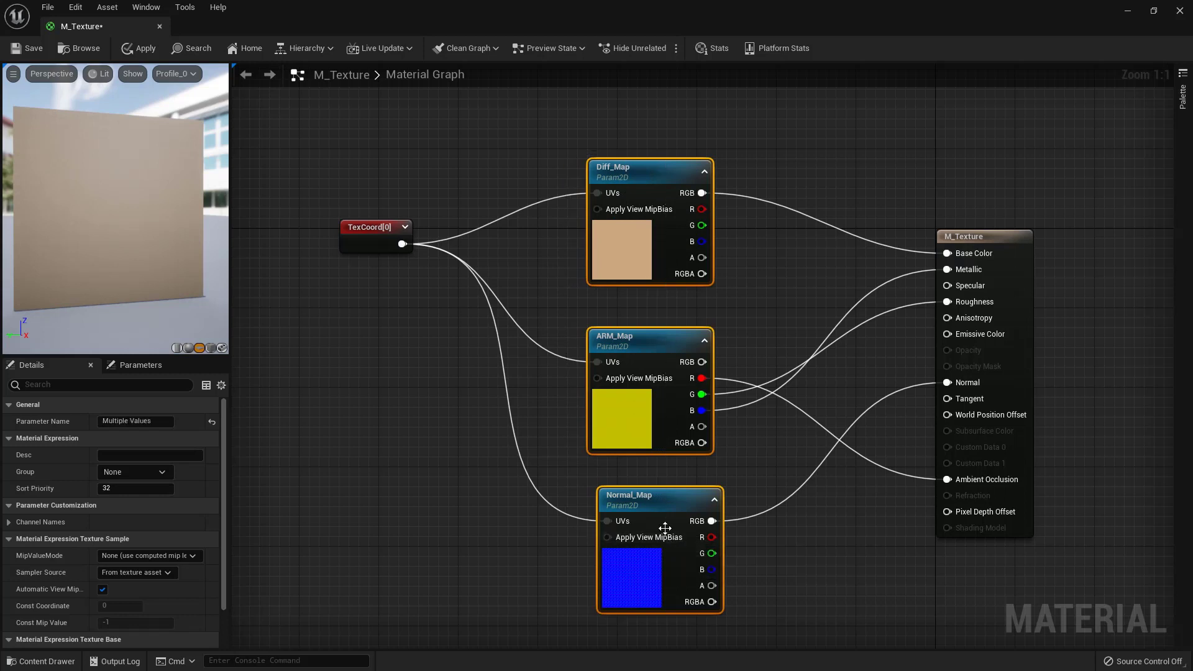
{"action": "right_click_drag", "start_coordinate": [423, 368], "coordinate": [615, 350]}
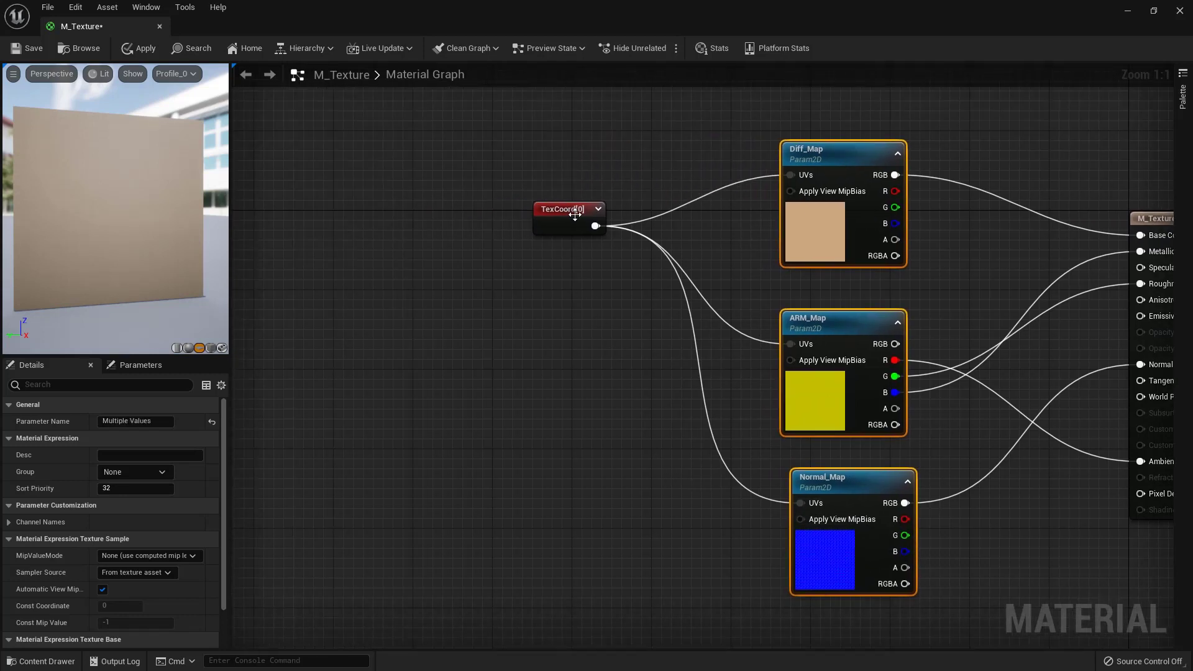
{"action": "left_click_drag", "start_coordinate": [580, 219], "coordinate": [511, 228]}
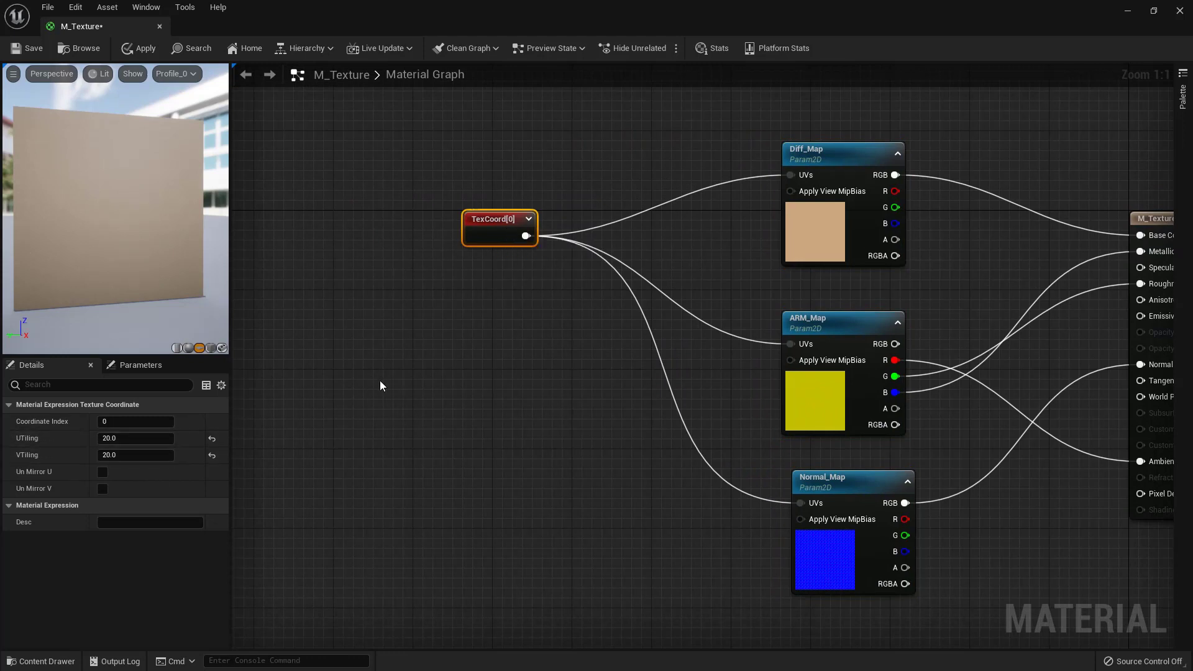
{"action": "left_click", "coordinate": [490, 321]}
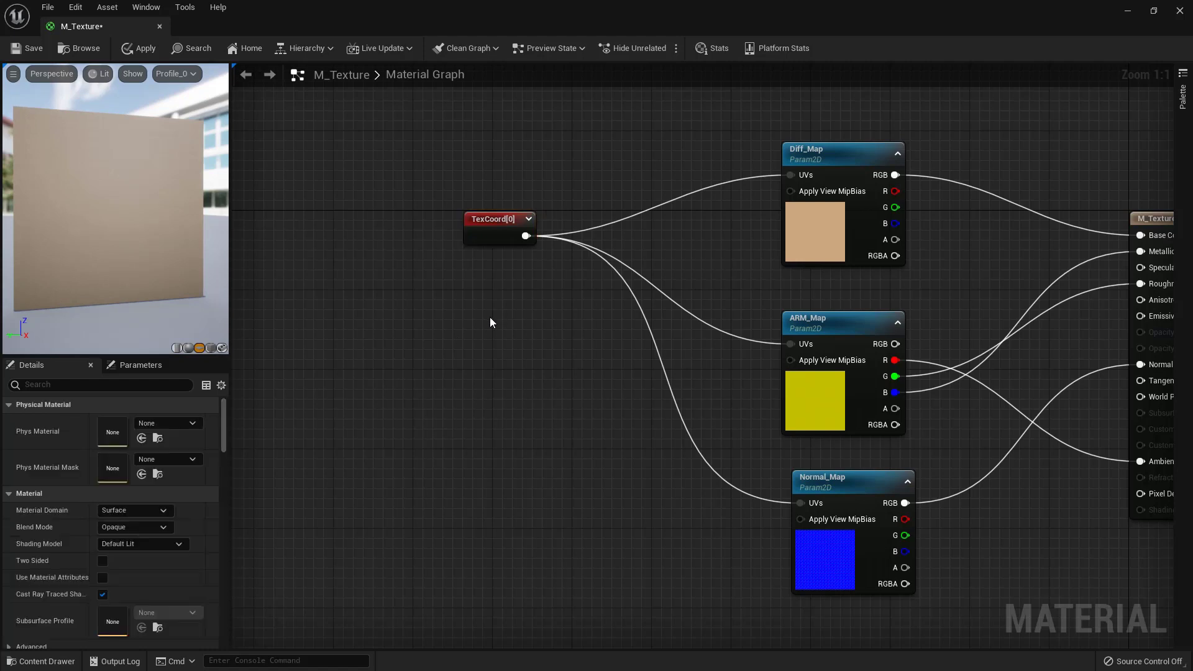
Add a Constant2Vector node and place it below the texture coordinate node, slightly to its left.
{"action": "right_click", "coordinate": [490, 317]}
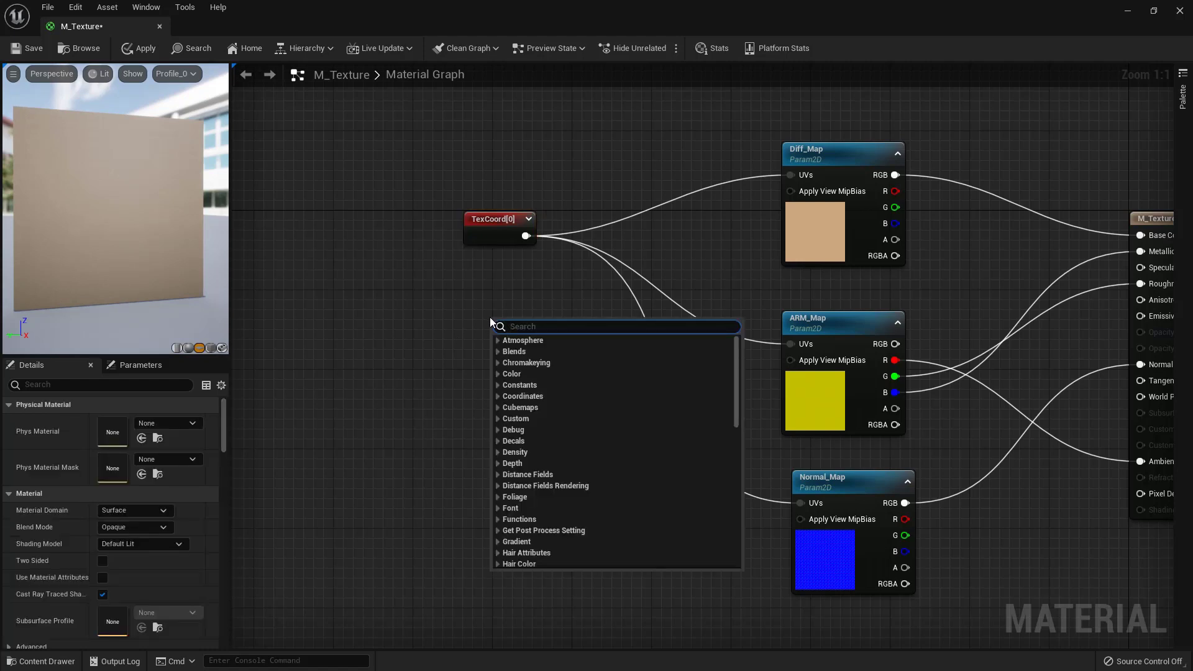
{"action": "type", "text": "con"}
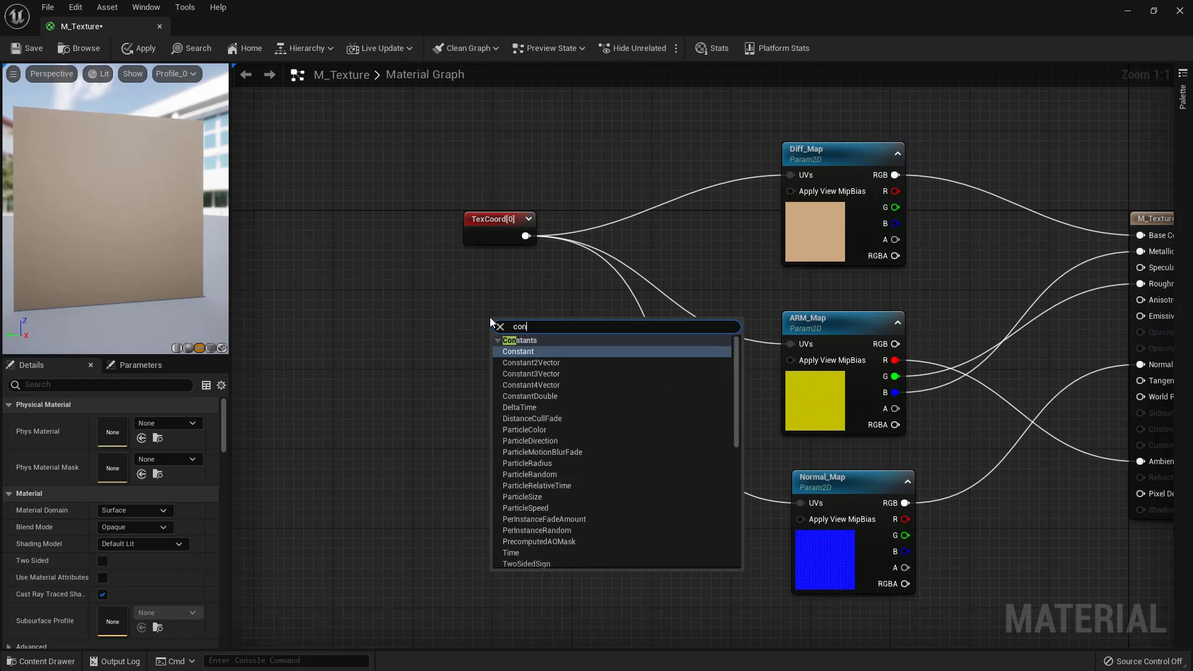
{"action": "left_click", "coordinate": [542, 363]}
{"action": "left_click_drag", "start_coordinate": [515, 336], "coordinate": [455, 331]}
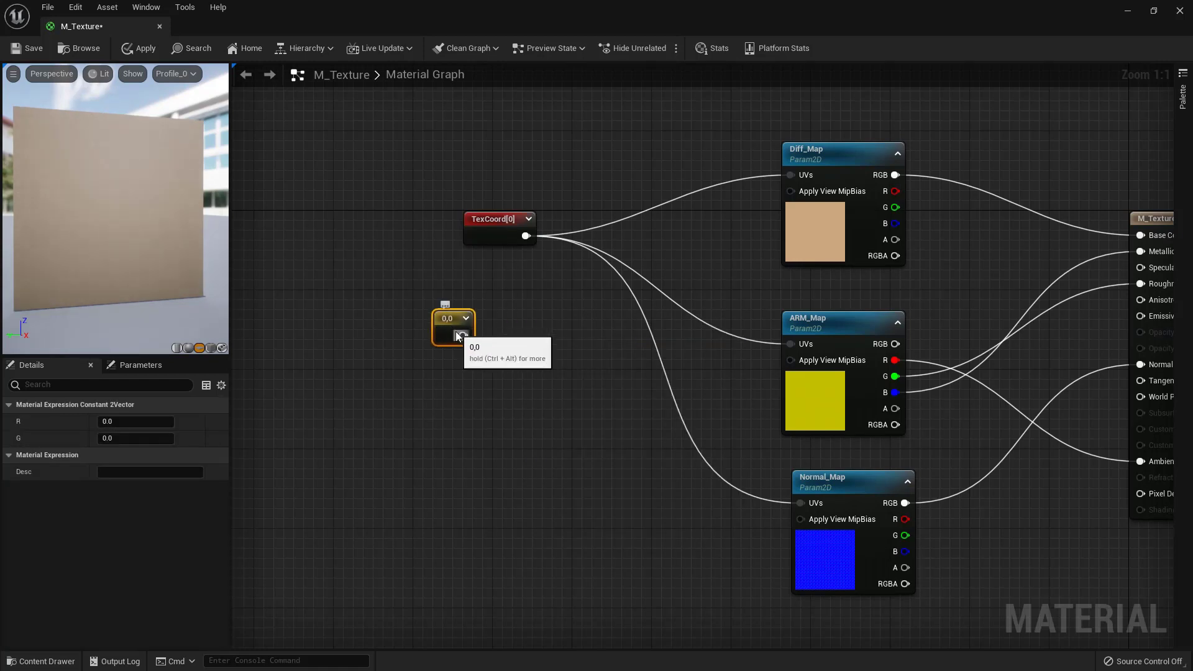
{"action": "left_click", "coordinate": [483, 236]}
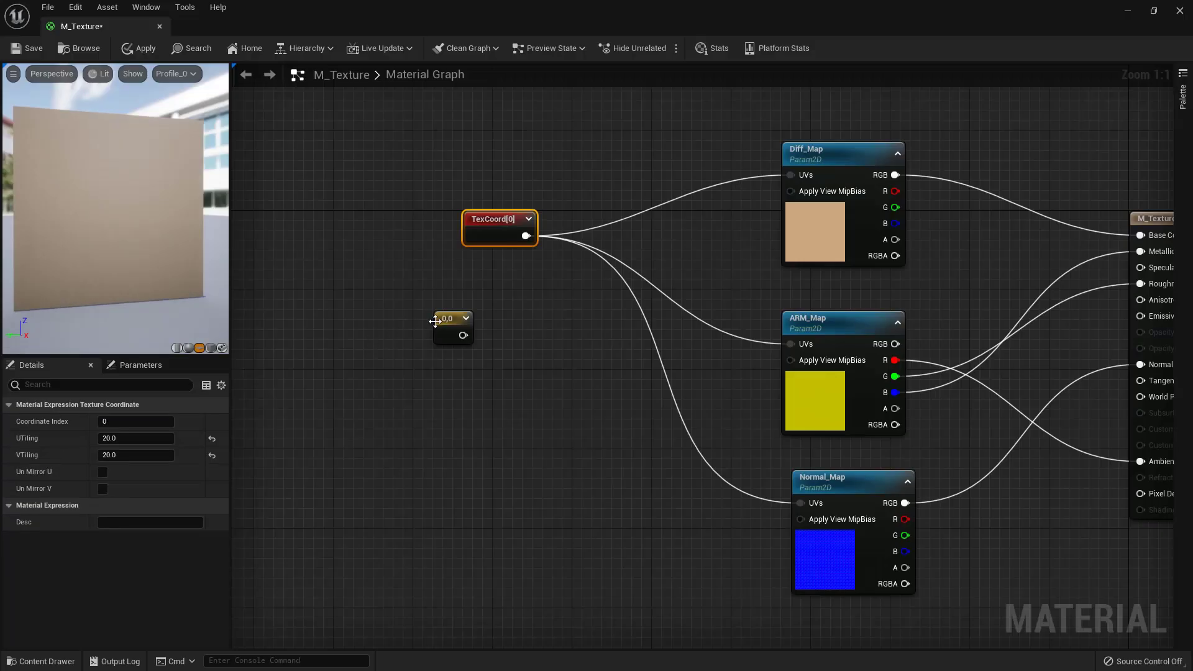
{"action": "left_click", "coordinate": [435, 320]}
{"action": "left_click_drag", "start_coordinate": [458, 334], "coordinate": [409, 362]}
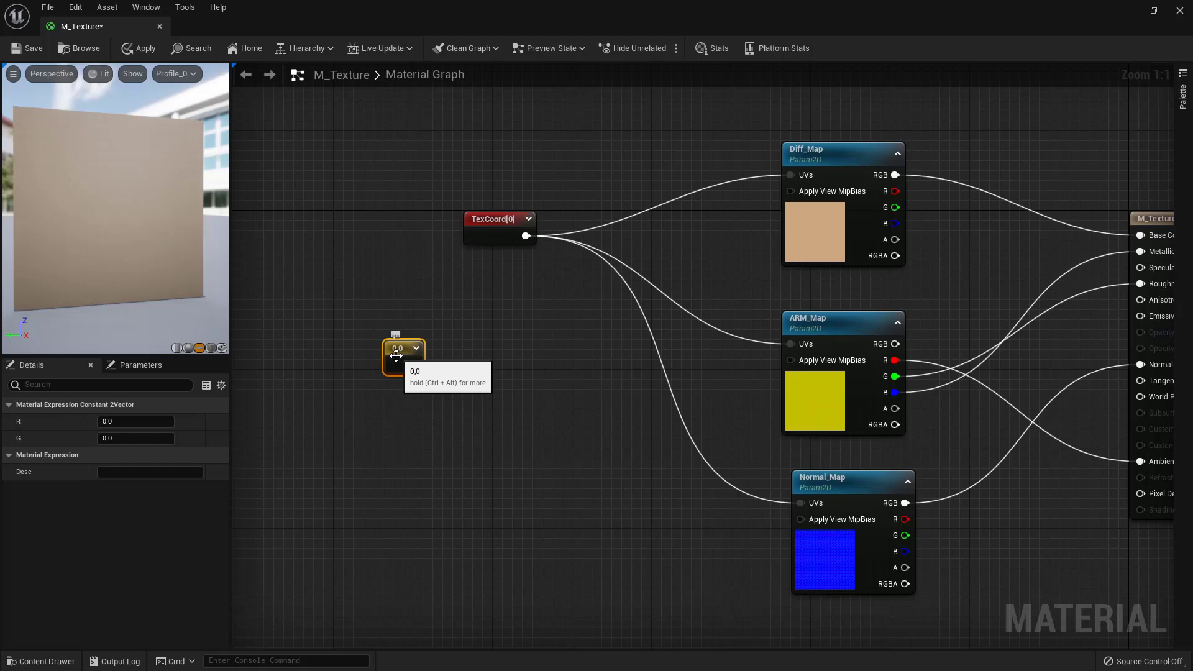
Convert the two-component constant into a parameter named UV_Tile.
{"action": "right_click", "coordinate": [396, 354]}
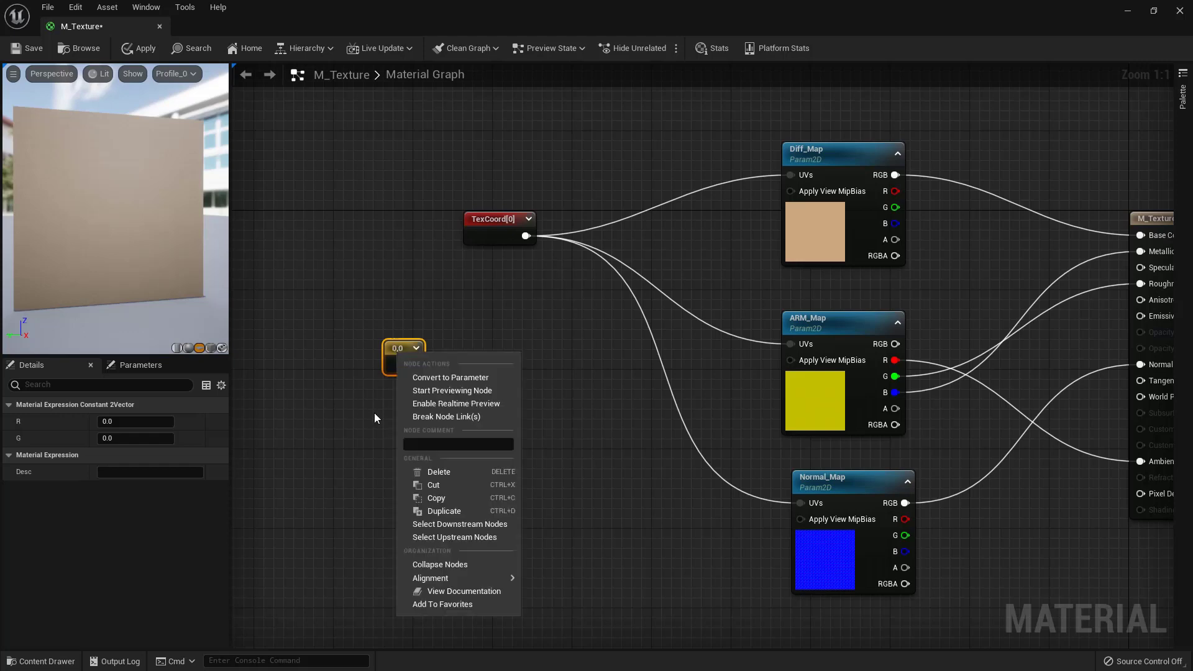
{"action": "left_click", "coordinate": [434, 378]}
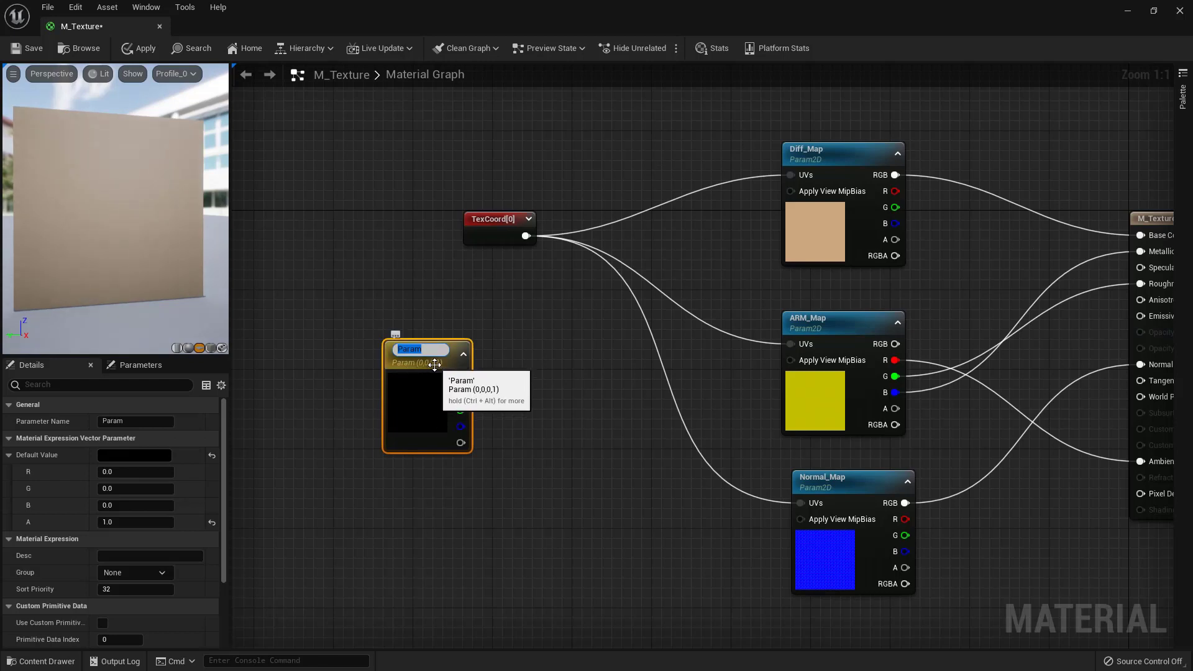
{"action": "type", "text": "UV_Tile"}
{"action": "key", "text": "Return"}
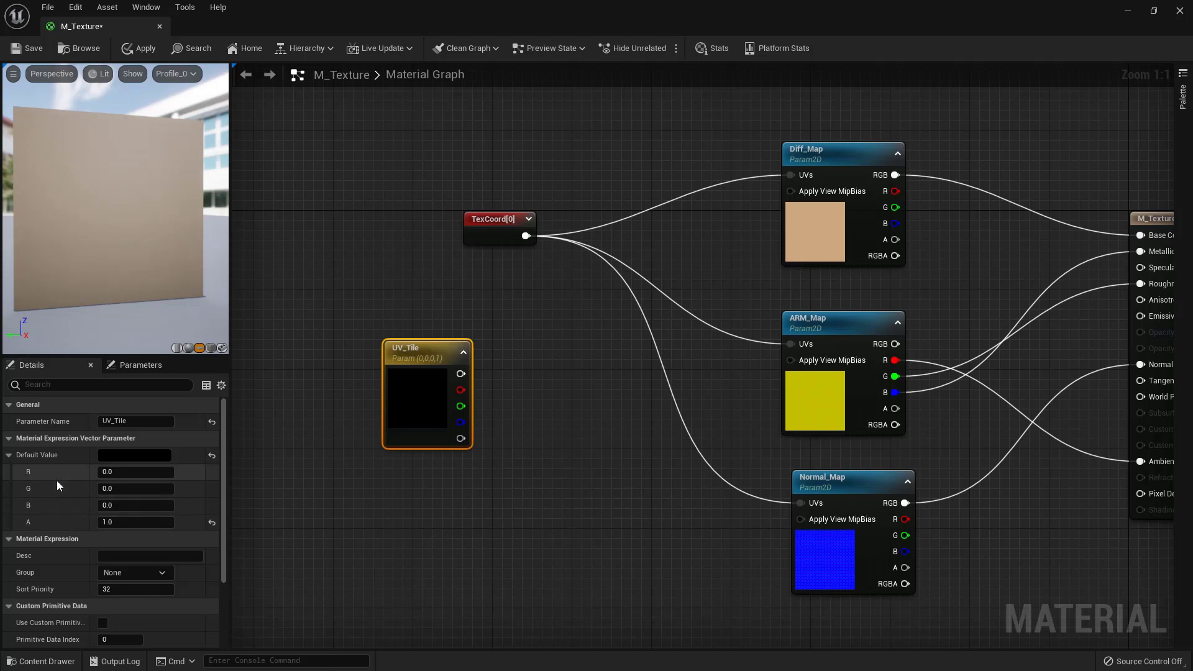
Set the UV_Tile parameter's default value to R 1, G 1 and A 0.
{"action": "left_click_drag", "start_coordinate": [135, 522], "coordinate": [103, 522]}
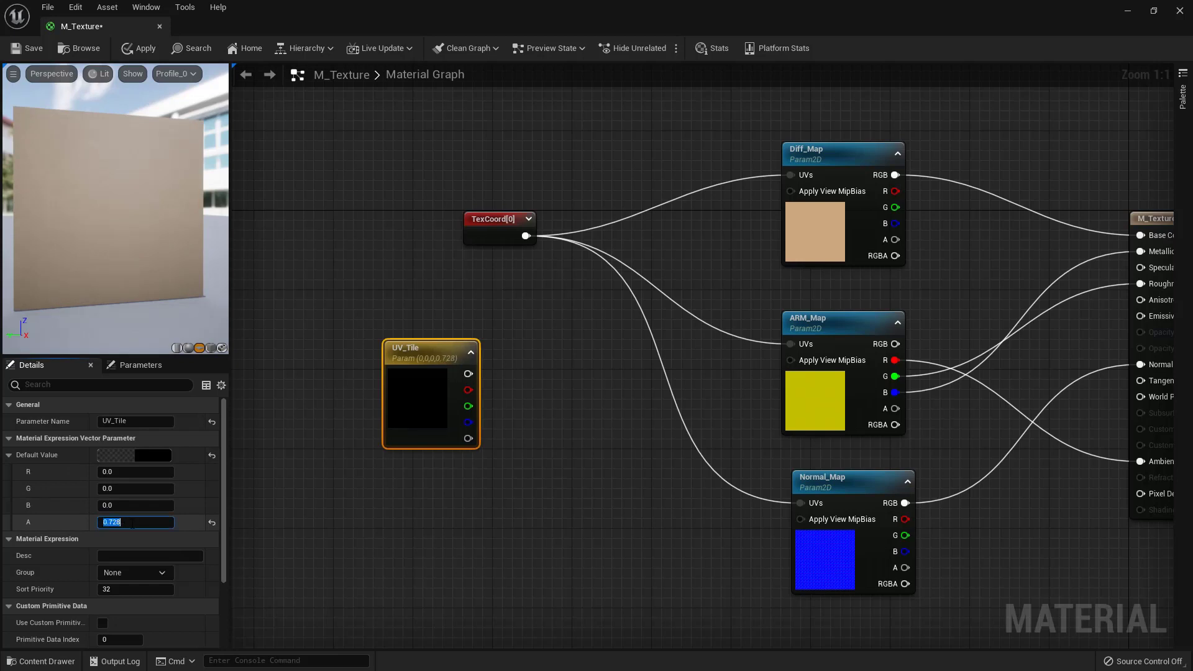
{"action": "left_click", "coordinate": [118, 472]}
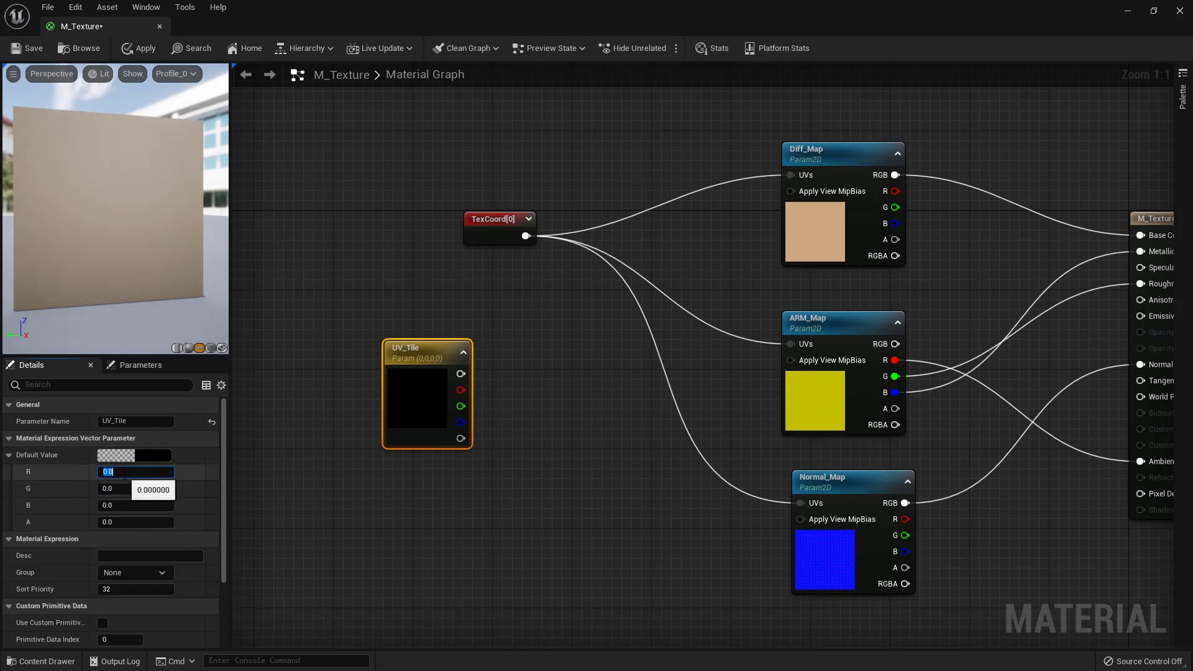
{"action": "type", "text": "1"}
{"action": "key", "text": "Tab"}
{"action": "type", "text": "1"}
{"action": "key", "text": "Return"}
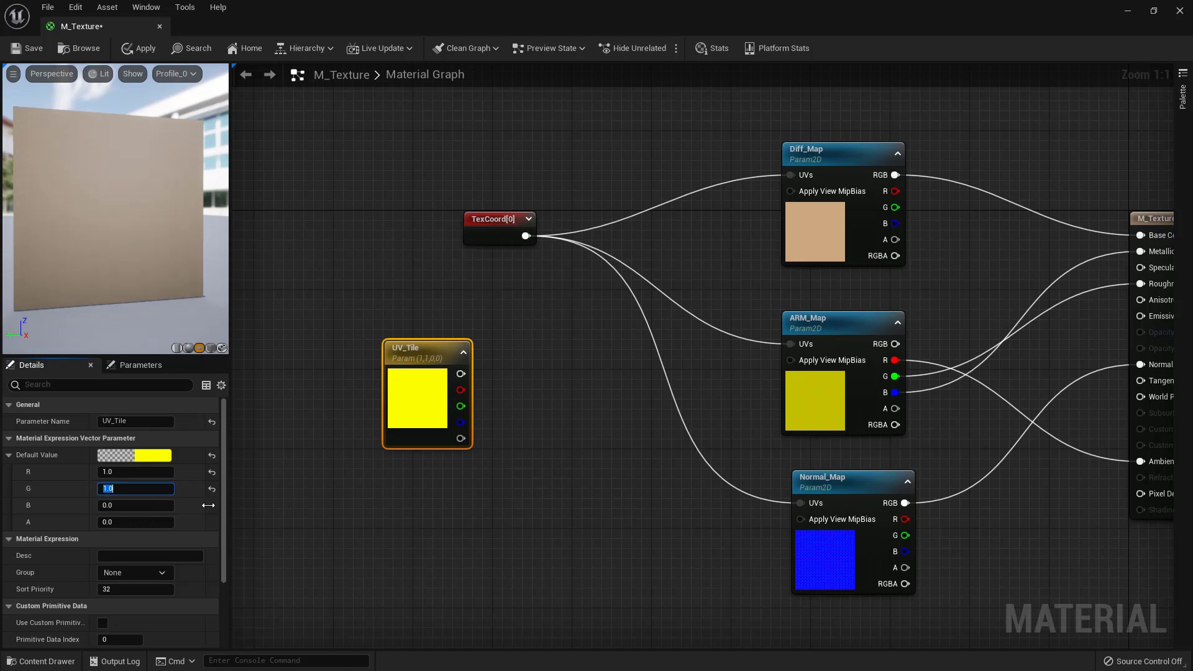
Name UV_Tile's R channel U_tile and its G channel V_tile.
{"action": "scroll", "coordinate": [160, 516], "scroll_direction": "down", "scroll_amount": 4}
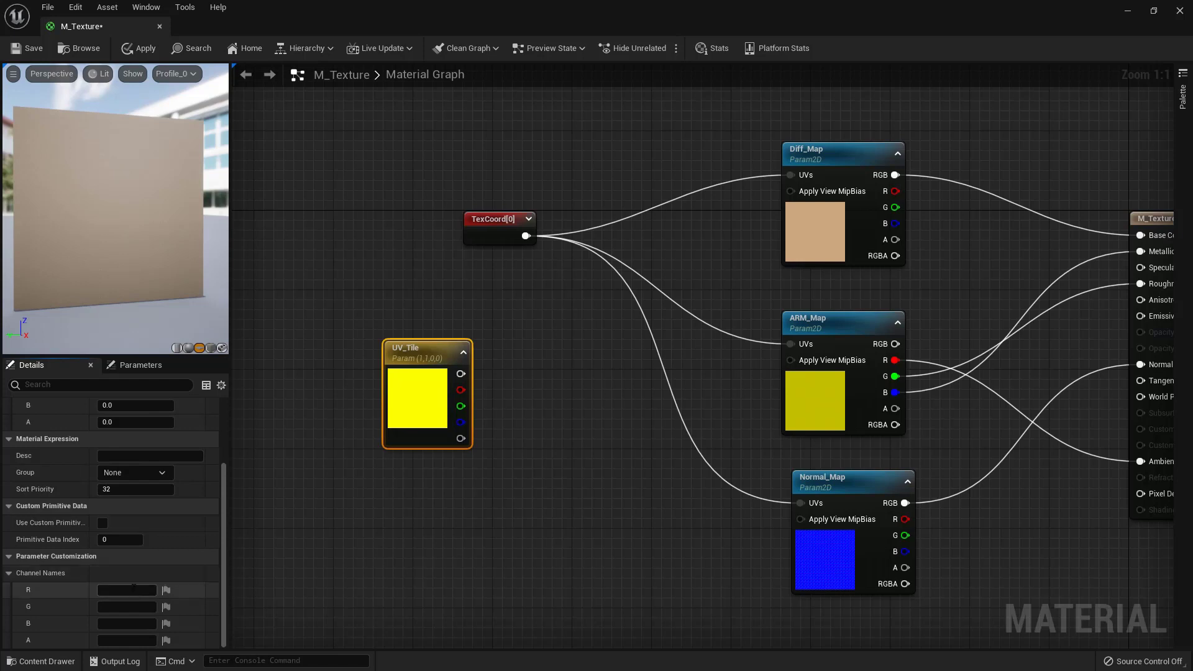
{"action": "left_click", "coordinate": [9, 573]}
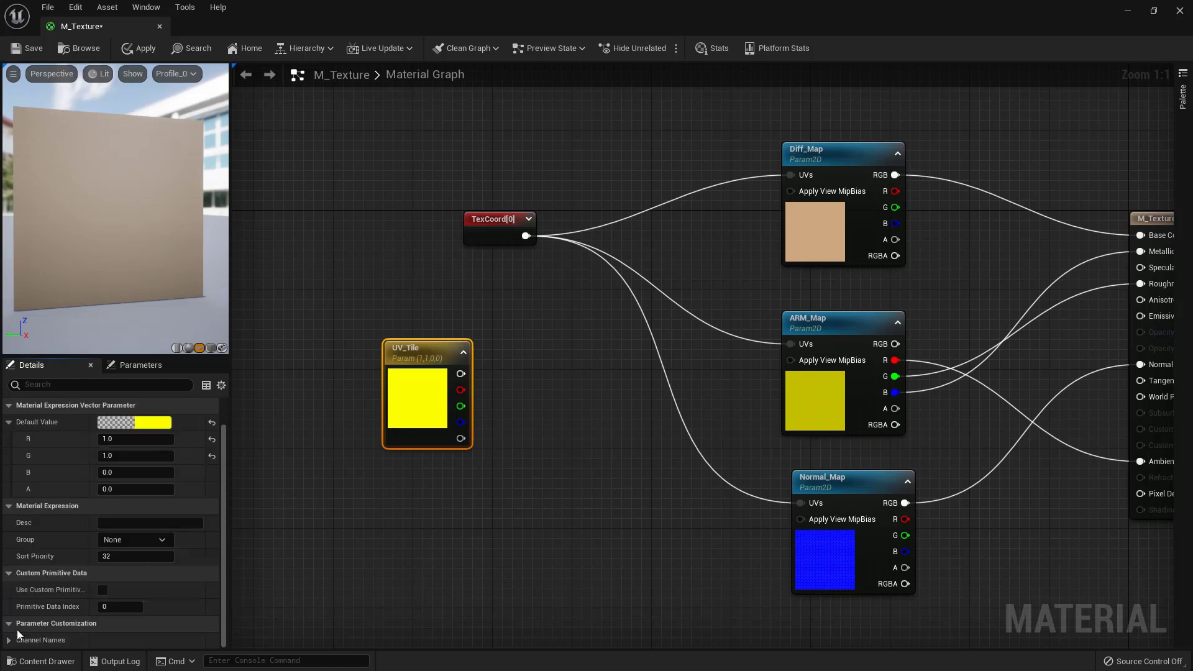
{"action": "left_click", "coordinate": [9, 641]}
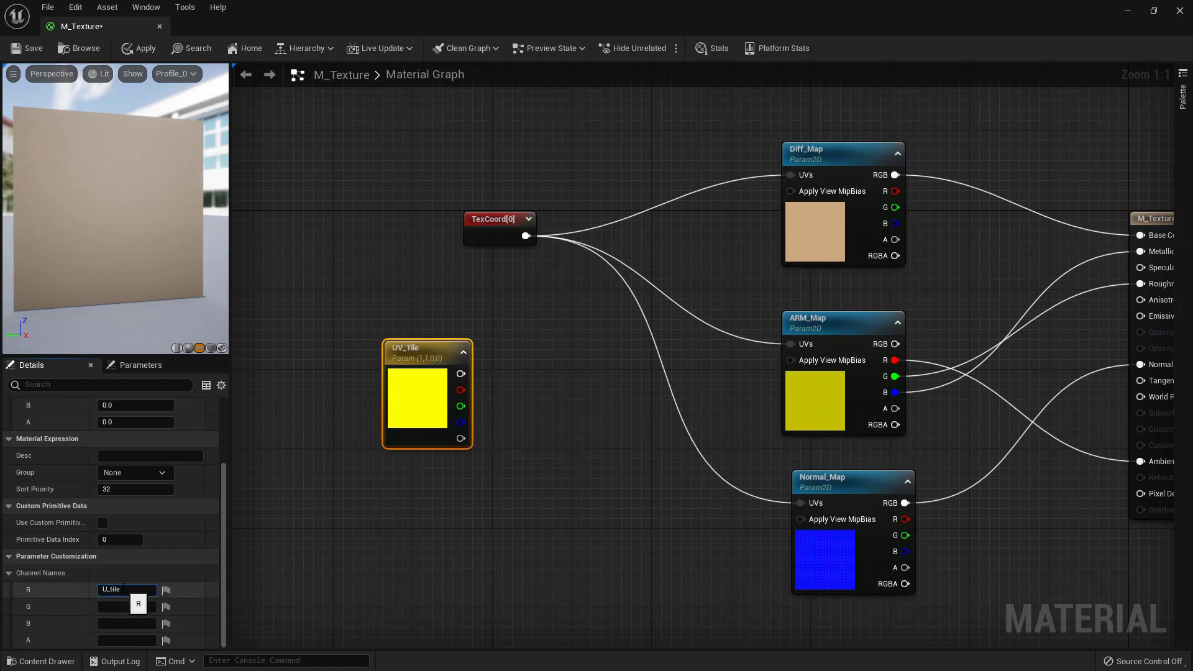
{"action": "key", "text": "Return"}
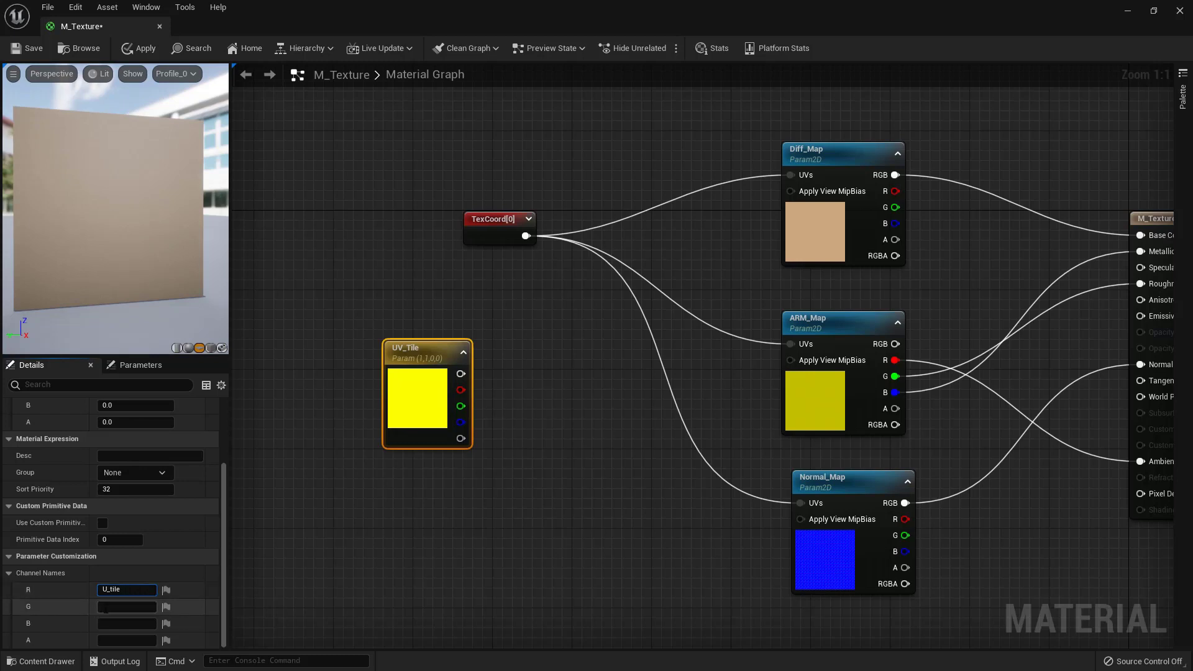
{"action": "left_click", "coordinate": [113, 607]}
{"action": "type", "text": "V_tile"}
{"action": "key", "text": "Return"}
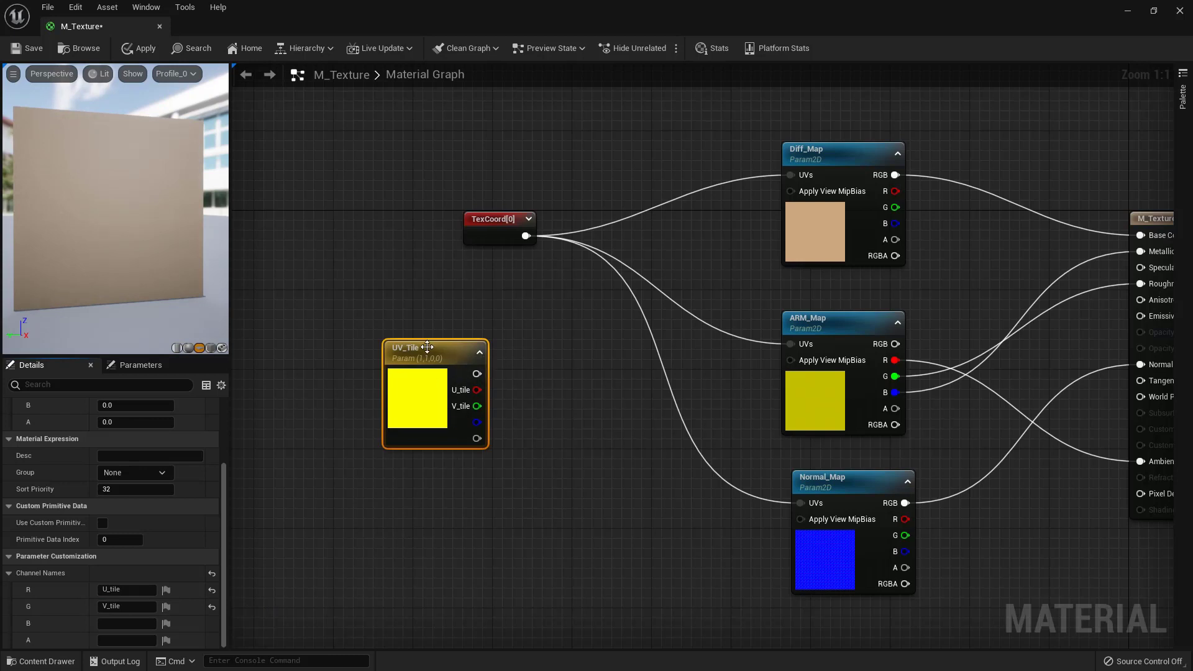
Insert a Multiply node between TexCoord and the three maps' UVs inputs, with TexCoord feeding A and UV_Tile feeding B.
{"action": "left_click_drag", "start_coordinate": [393, 348], "coordinate": [294, 338]}
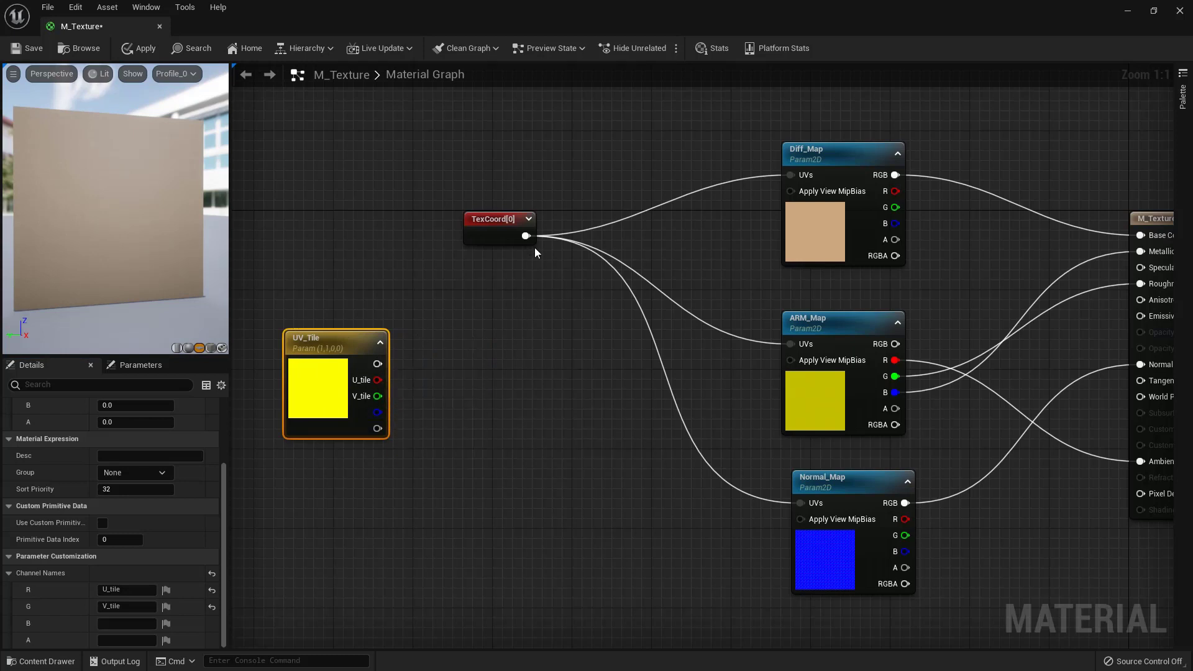
{"action": "left_click", "coordinate": [525, 323]}
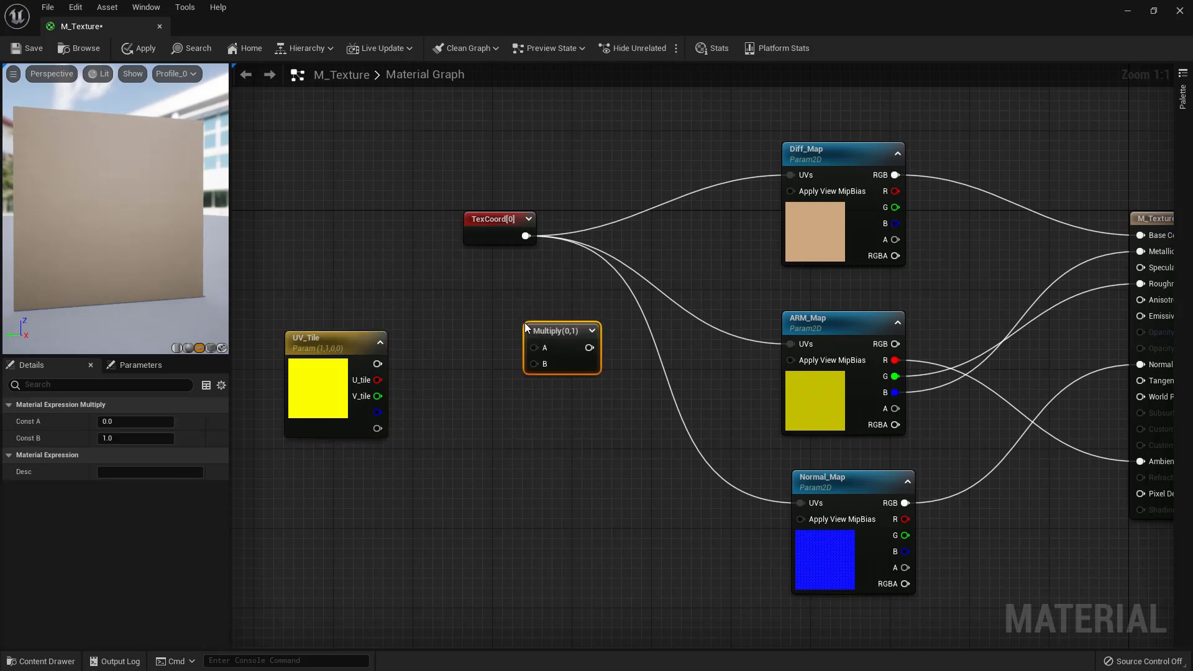
{"action": "left_click_drag", "start_coordinate": [547, 328], "coordinate": [556, 289]}
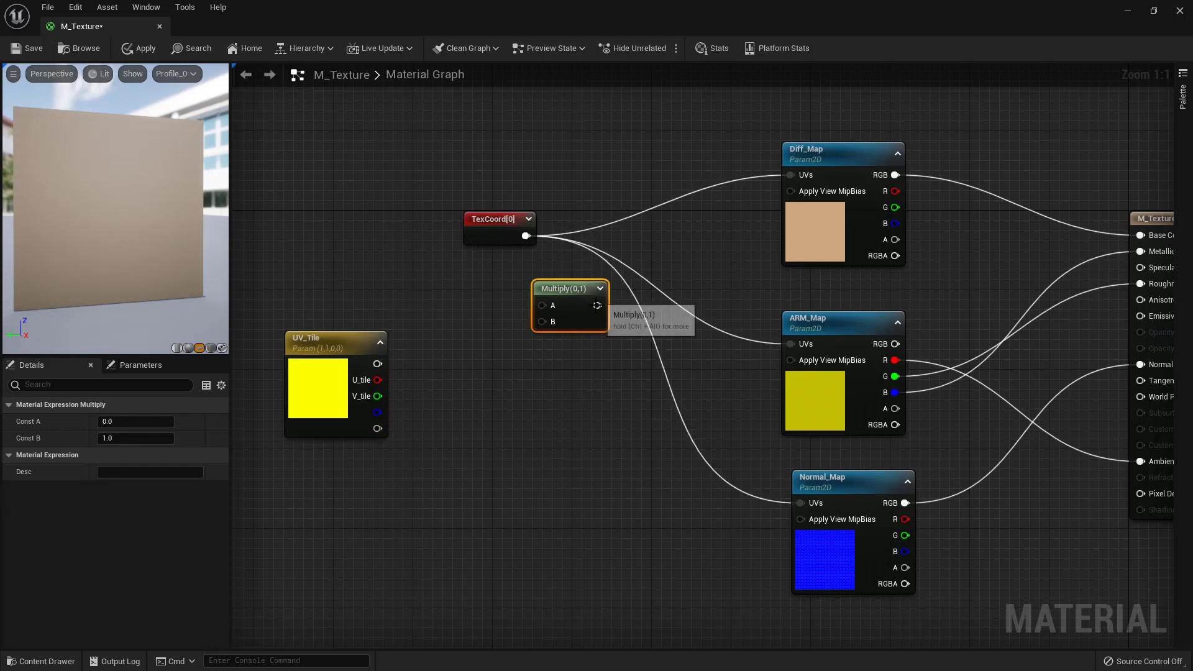
{"action": "left_click_drag", "start_coordinate": [505, 236], "coordinate": [621, 298]}
{"action": "left_click_drag", "start_coordinate": [599, 308], "coordinate": [545, 247]}
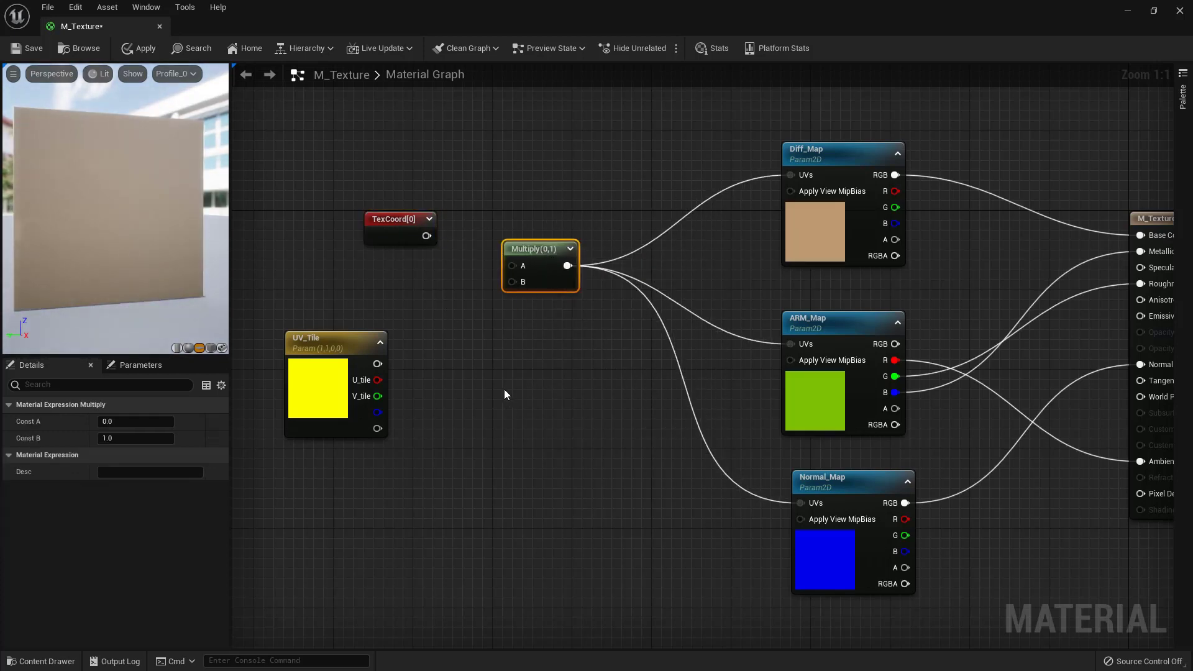
{"action": "left_click_drag", "start_coordinate": [377, 364], "coordinate": [510, 282]}
{"action": "left_click_drag", "start_coordinate": [426, 236], "coordinate": [513, 264]}
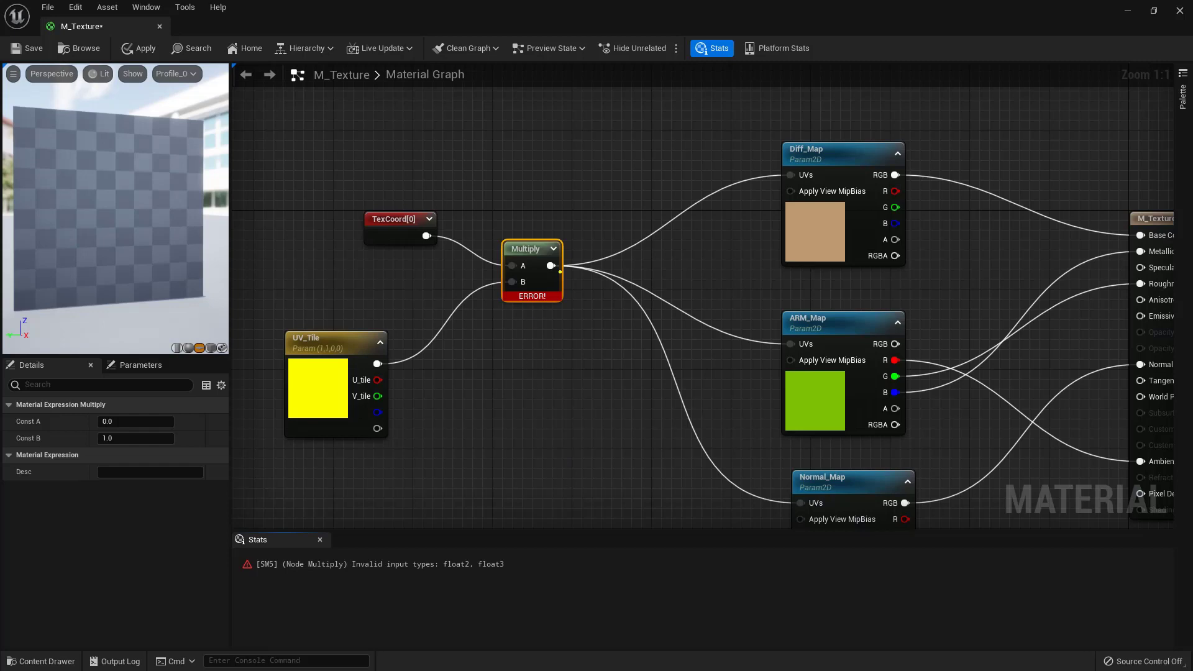
{"action": "left_click_drag", "start_coordinate": [535, 207], "coordinate": [582, 265]}
{"action": "mouse_move", "coordinate": [562, 432]}
{"action": "left_mouse_down"}
{"action": "mouse_move", "coordinate": [494, 538]}
{"action": "mouse_move", "coordinate": [527, 519]}
{"action": "left_mouse_up"}
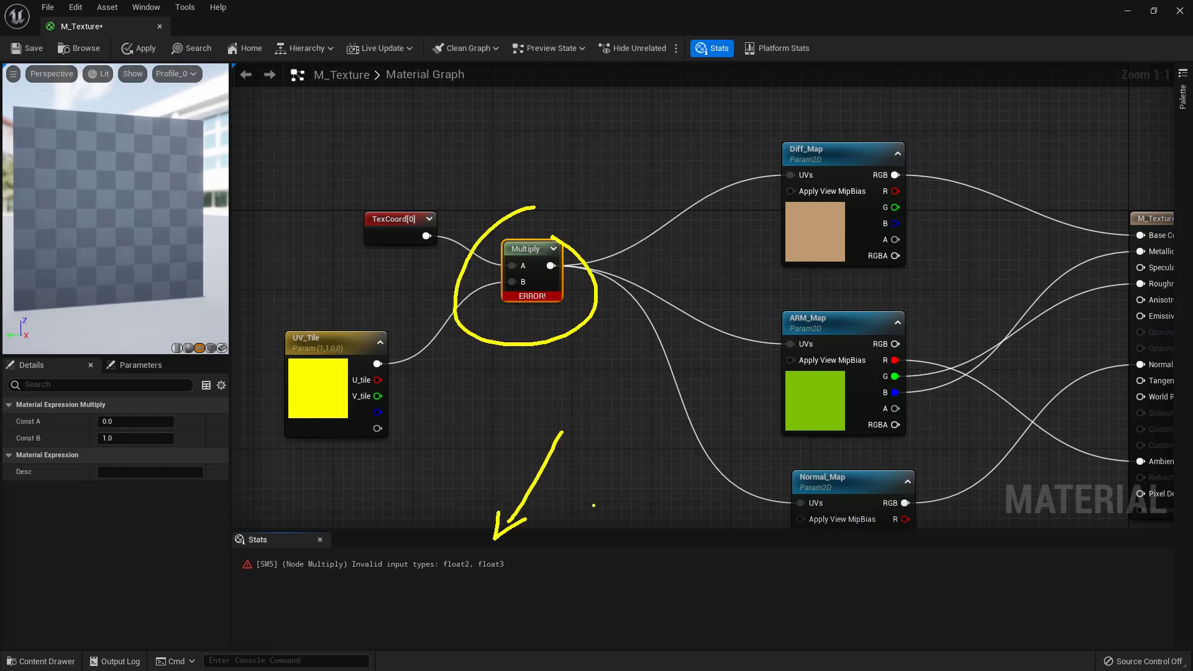
{"action": "mouse_move", "coordinate": [371, 289]}
{"action": "left_mouse_down"}
{"action": "mouse_move", "coordinate": [264, 364]}
{"action": "mouse_move", "coordinate": [364, 305]}
{"action": "left_mouse_up"}
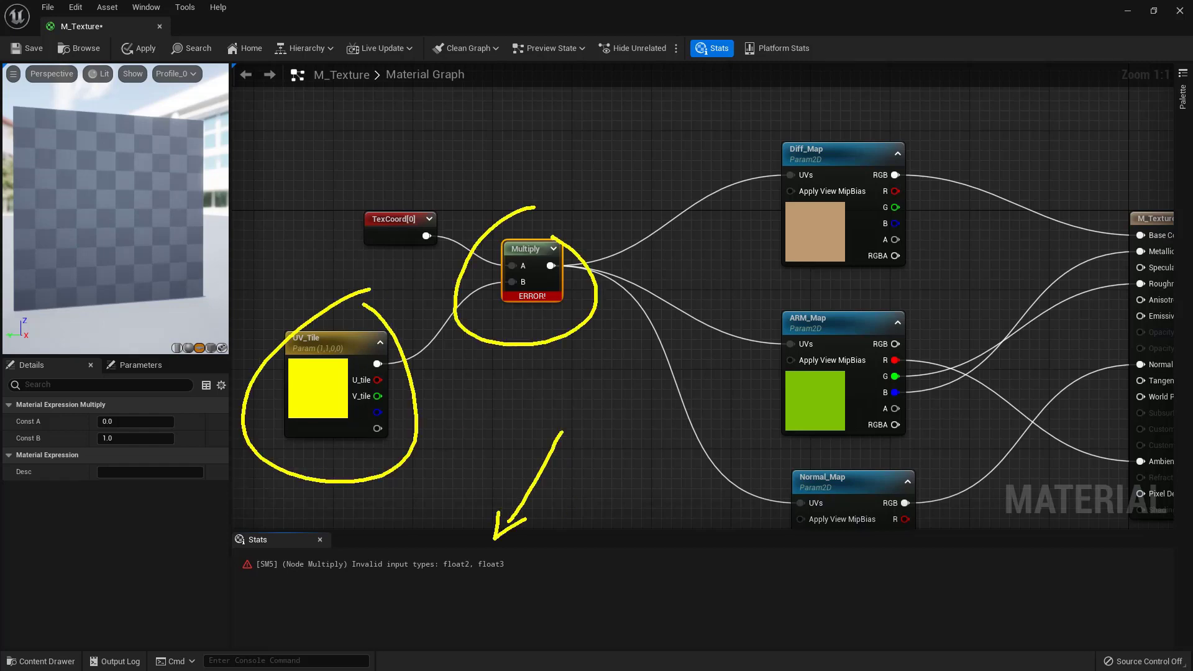
{"action": "left_click_drag", "start_coordinate": [319, 417], "coordinate": [355, 442]}
{"action": "left_click_drag", "start_coordinate": [340, 418], "coordinate": [328, 497]}
{"action": "key", "text": "Escape"}
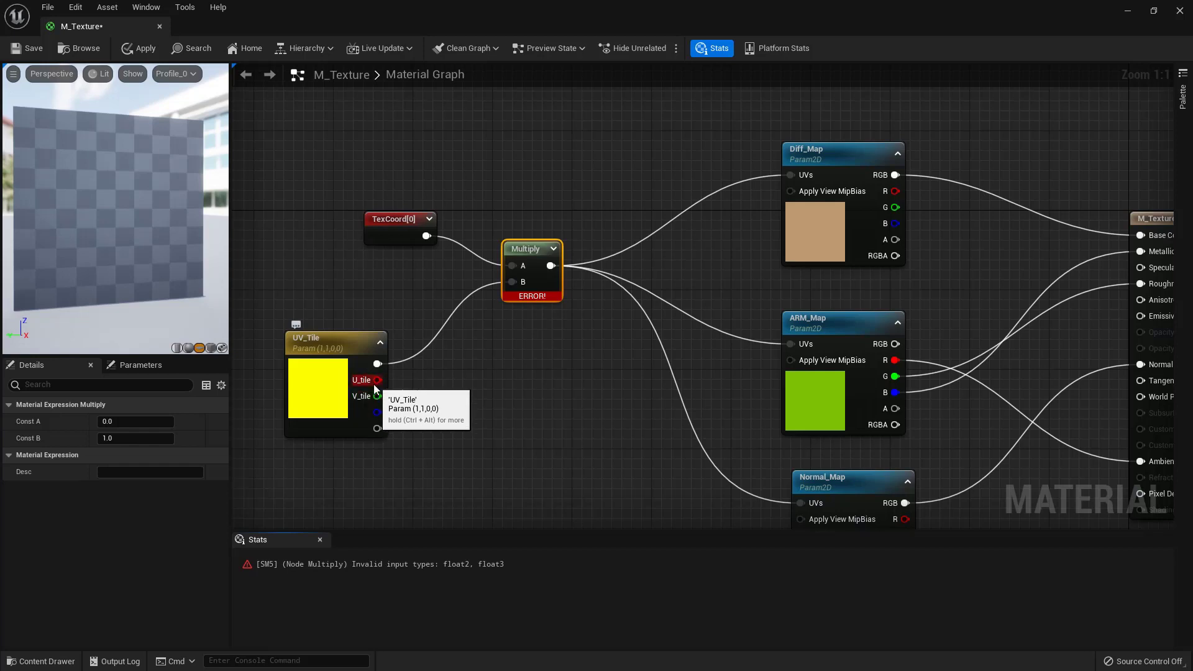
Add a ComponentMask node for R and G on UV_Tile's output and connect it to Multiply's B input.
{"action": "left_click_drag", "start_coordinate": [377, 364], "coordinate": [437, 368]}
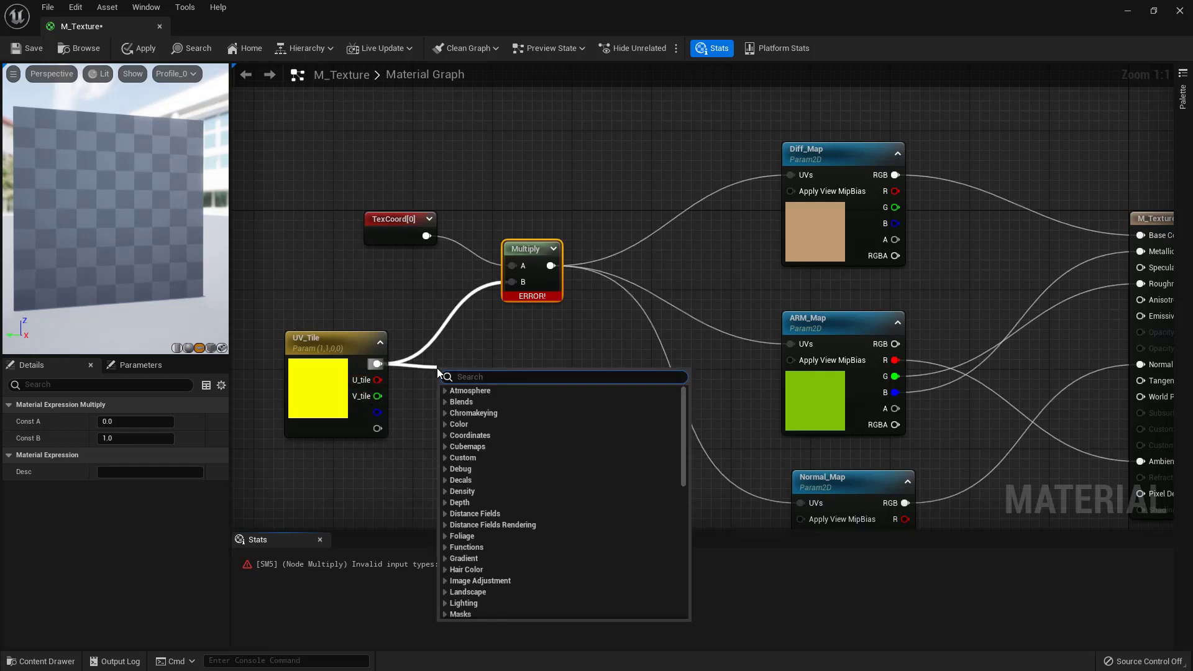
{"action": "type", "text": "comp"}
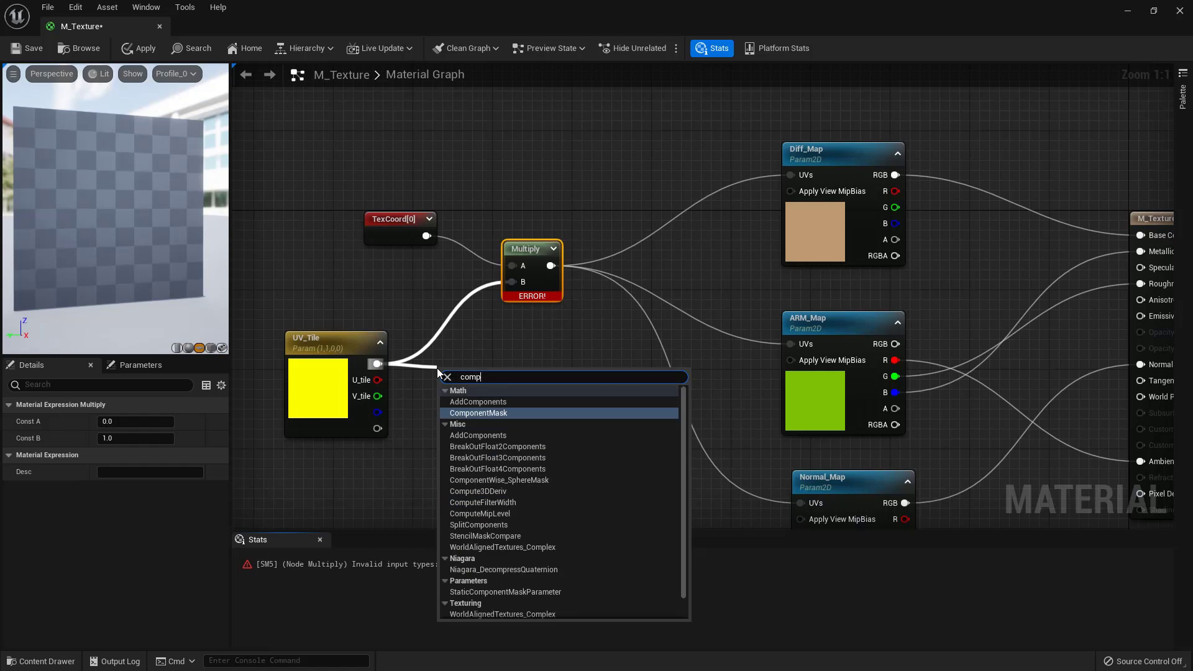
{"action": "left_click", "coordinate": [502, 413]}
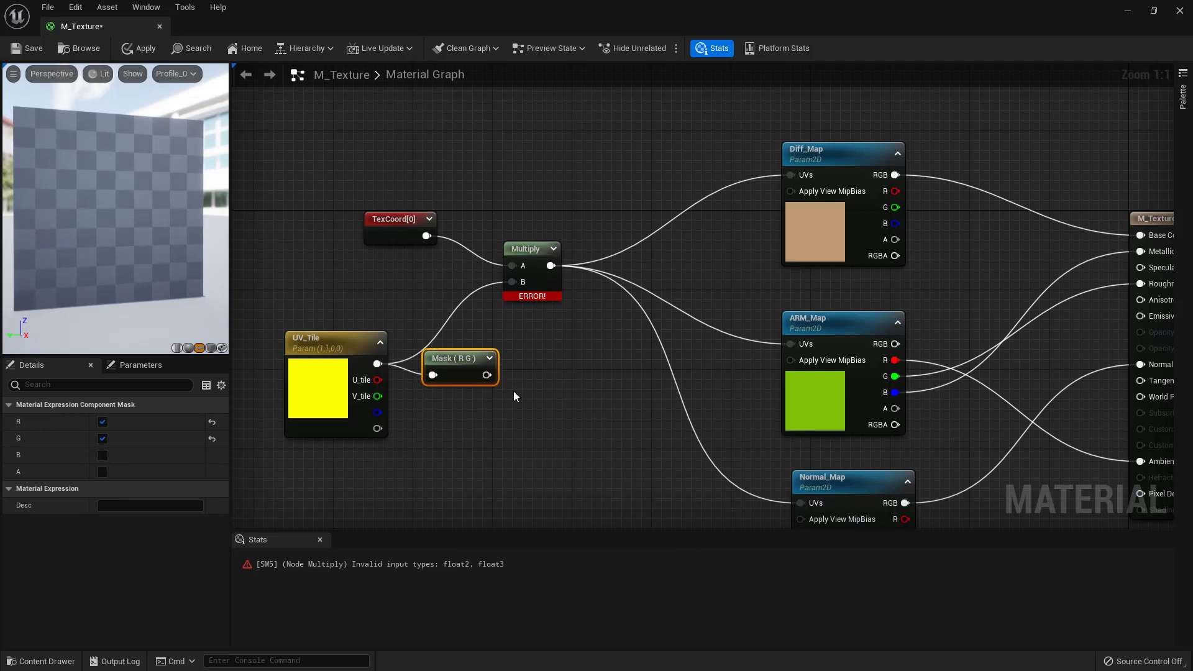
{"action": "left_click", "coordinate": [333, 349]}
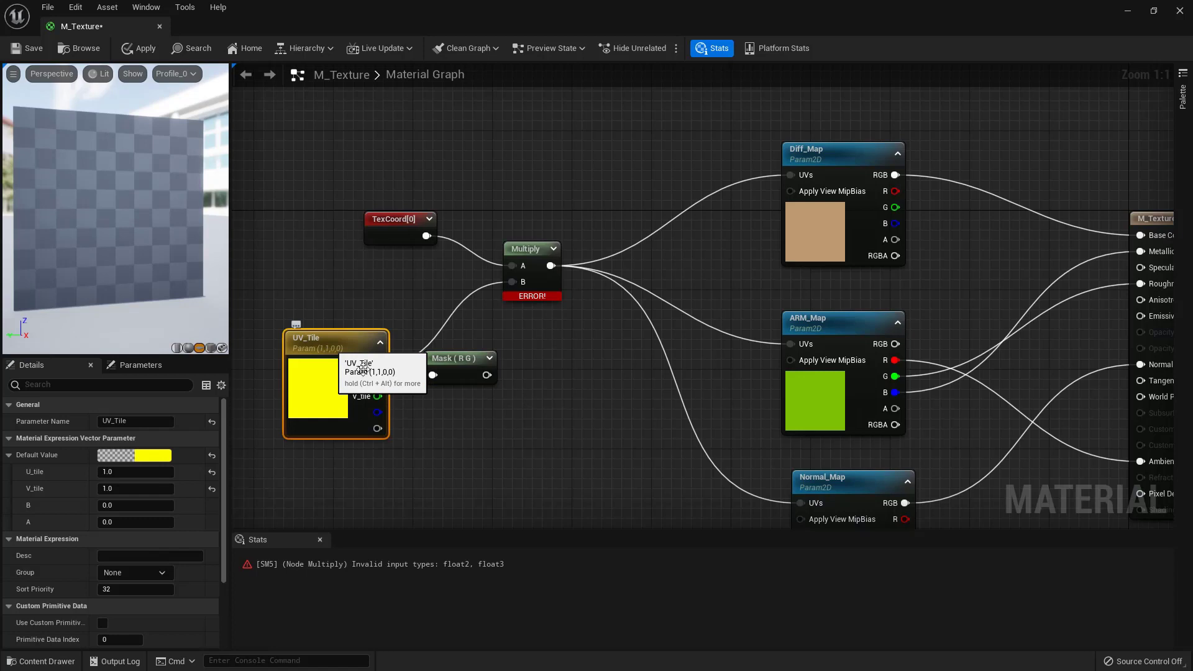
{"action": "left_click", "coordinate": [467, 359]}
{"action": "left_click_drag", "start_coordinate": [487, 375], "coordinate": [512, 282]}
{"action": "left_click_drag", "start_coordinate": [466, 368], "coordinate": [456, 348]}
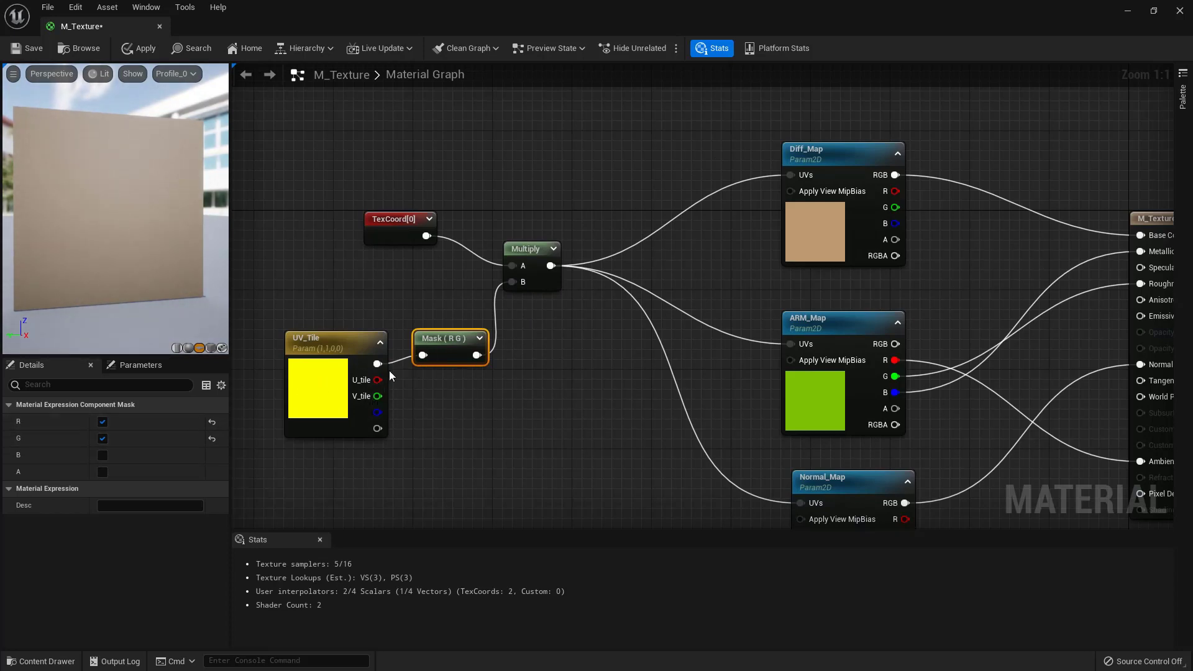
Save the M_Texture material with its masked UV tiling setup and close the material editor.
{"action": "left_click", "coordinate": [323, 347]}
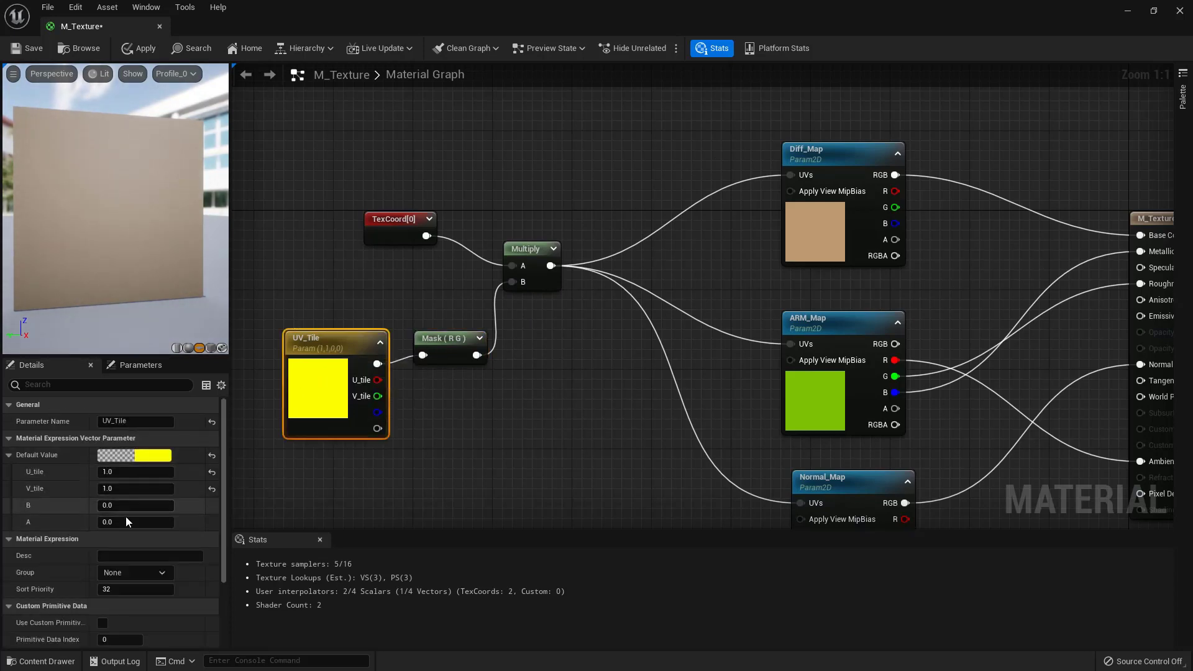
{"action": "left_click", "coordinate": [455, 355]}
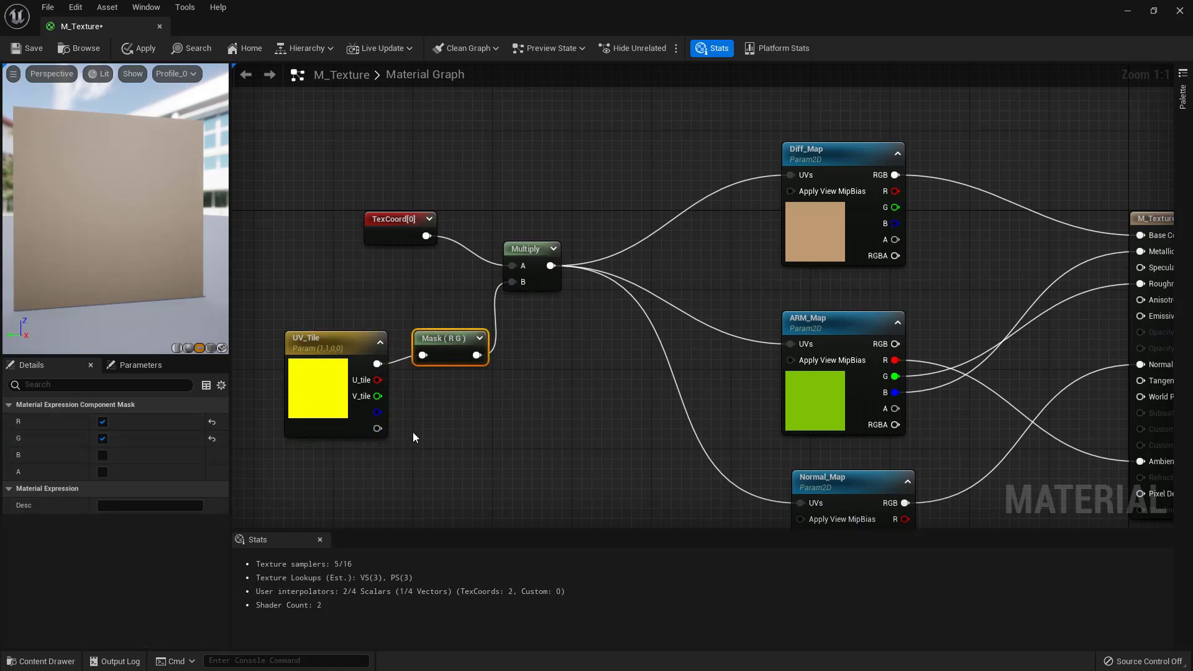
{"action": "scroll", "coordinate": [529, 439], "scroll_direction": "down", "scroll_amount": 1}
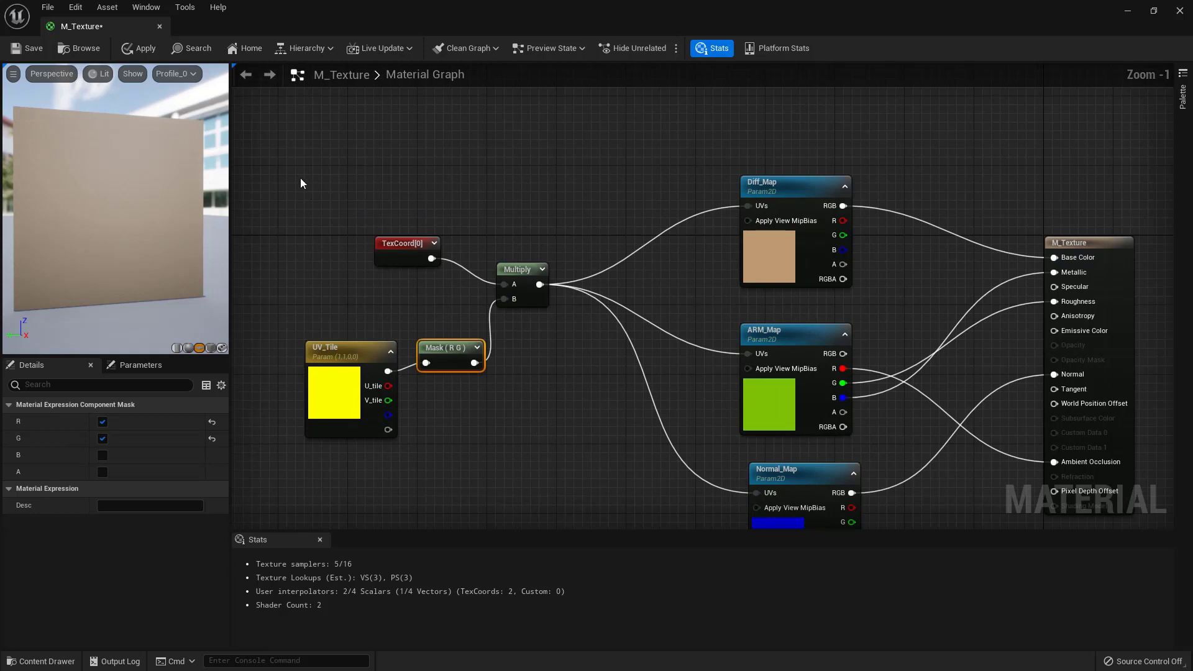
{"action": "left_click_drag", "start_coordinate": [301, 179], "coordinate": [912, 446]}
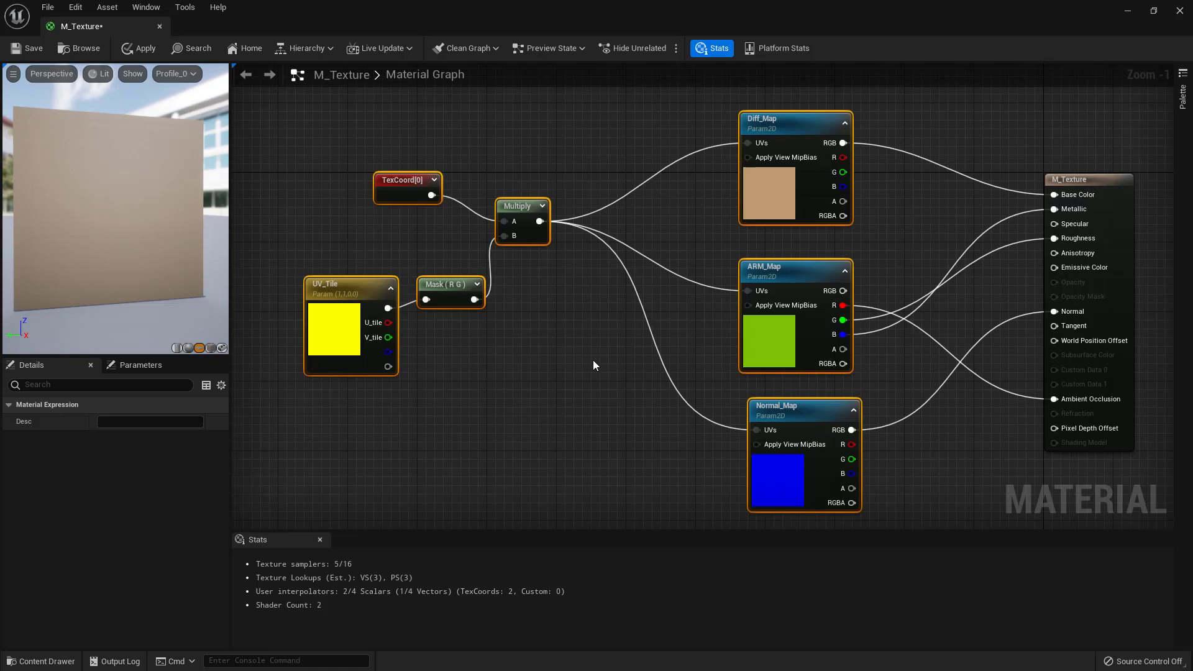
{"action": "left_click", "coordinate": [34, 51]}
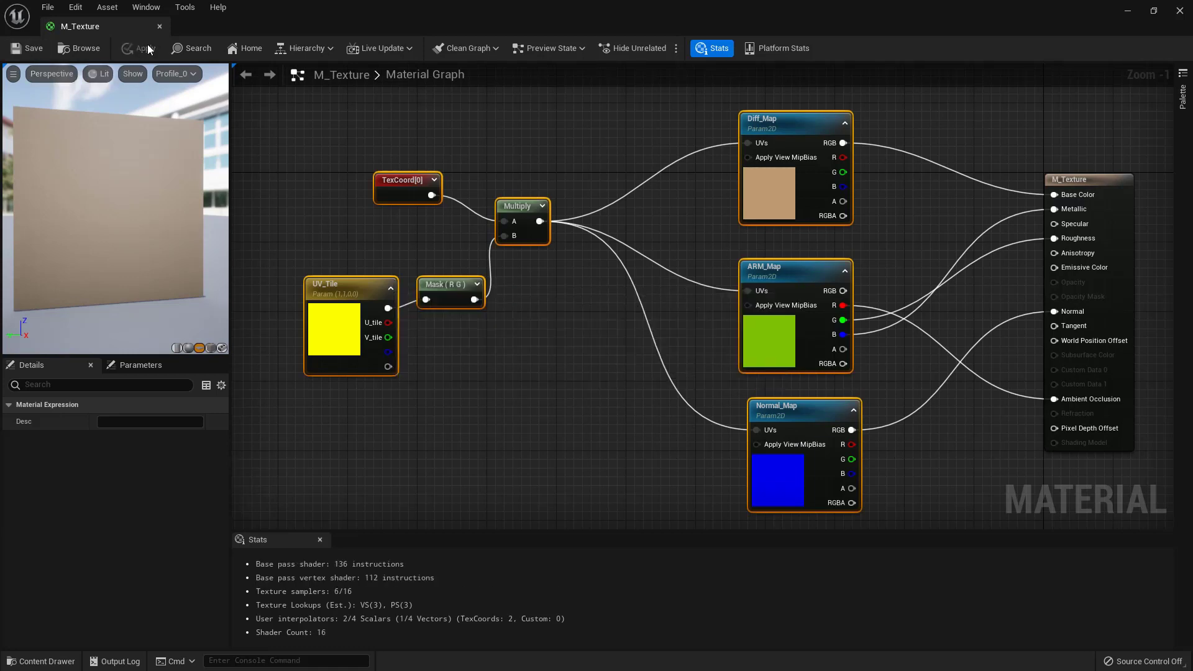
{"action": "left_click", "coordinate": [160, 27]}
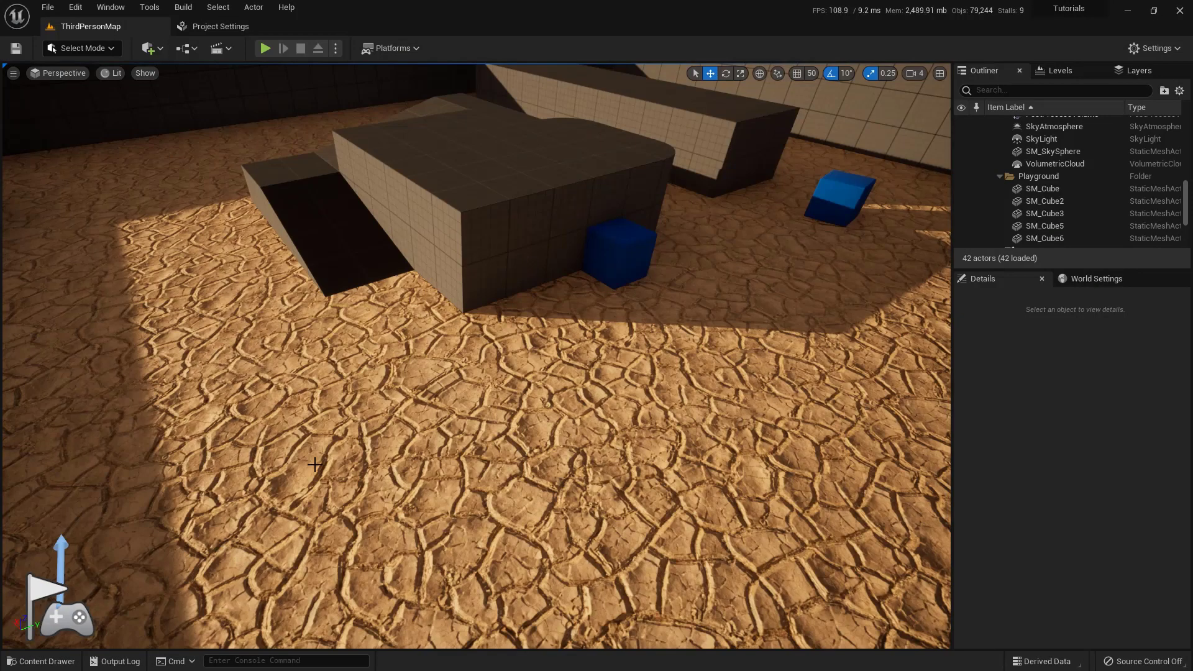
Create a material instance of M_Texture named MI_Texture in the Materials folder and open it.
{"action": "left_click", "coordinate": [41, 662]}
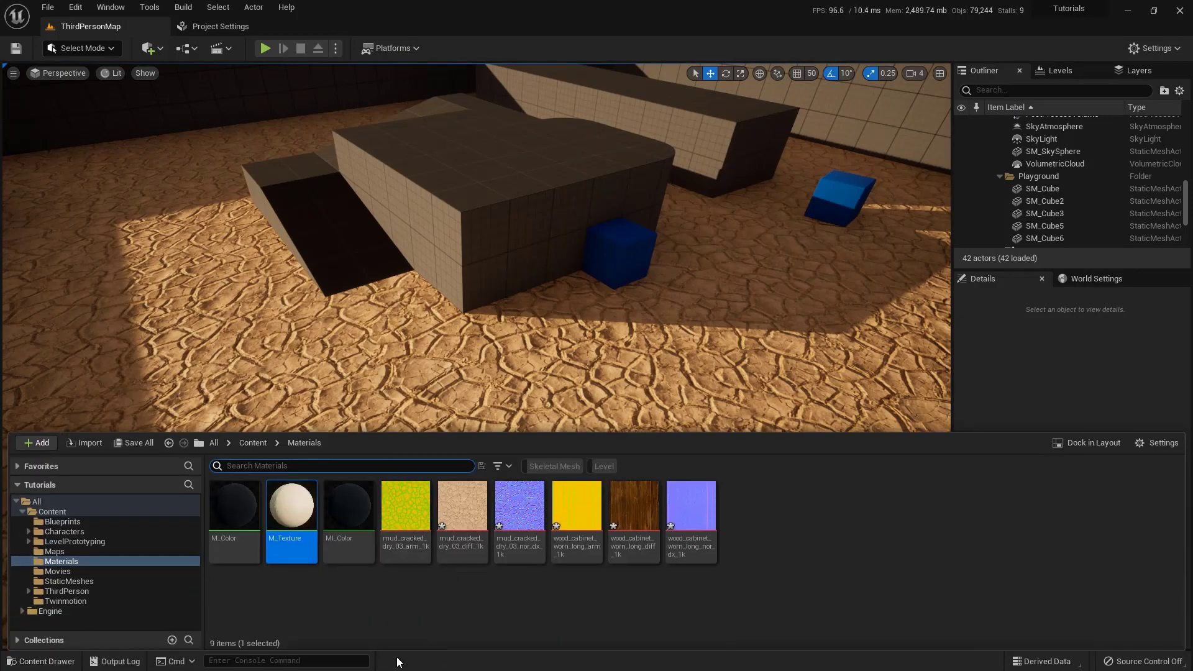
{"action": "mouse_move", "coordinate": [303, 535]}
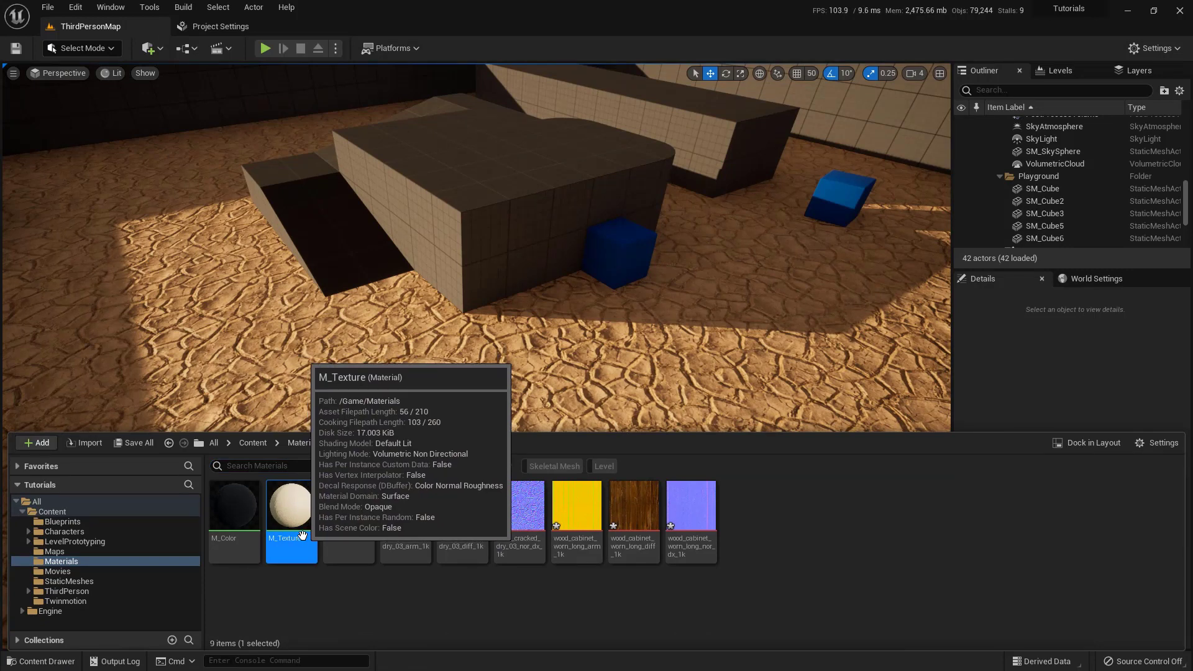
{"action": "right_click", "coordinate": [302, 534]}
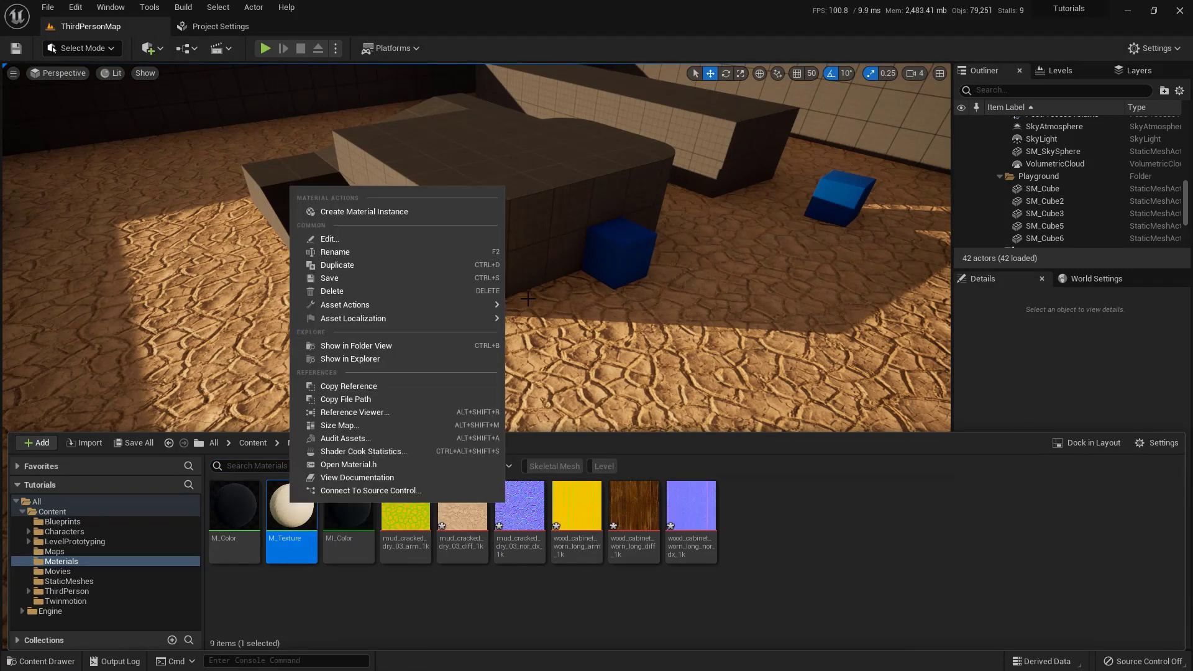
{"action": "left_click", "coordinate": [409, 214]}
{"action": "type", "text": "MI_Te"}
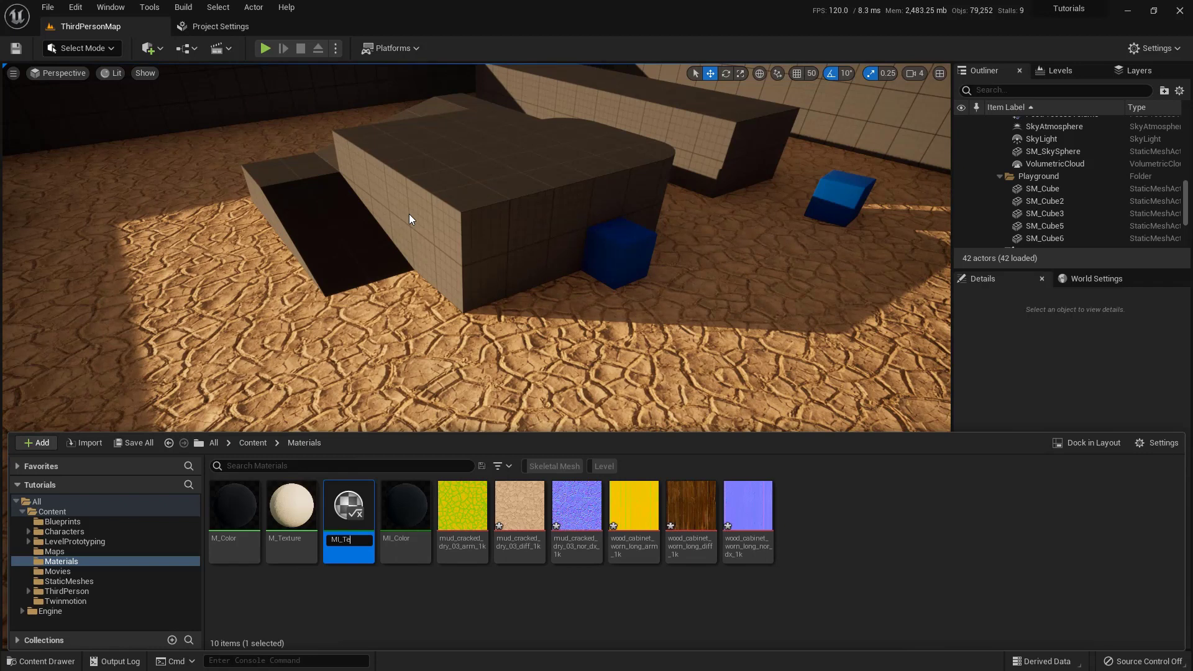
{"action": "type", "text": "xture"}
{"action": "key", "text": "Return"}
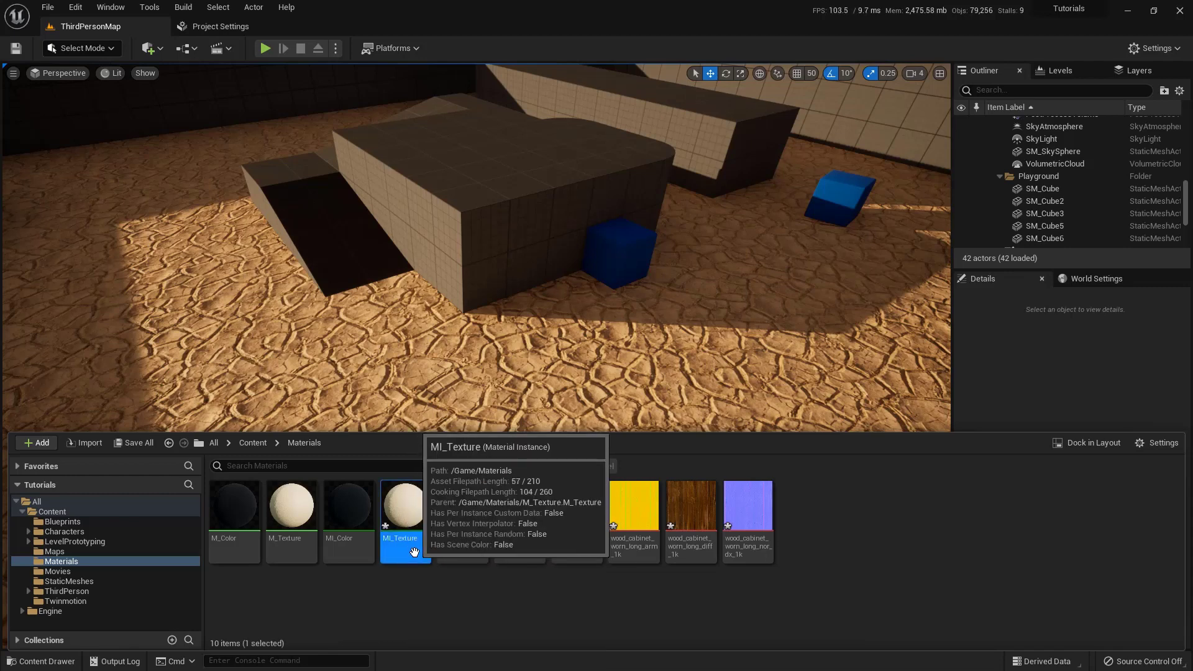
{"action": "double_click", "coordinate": [414, 551]}
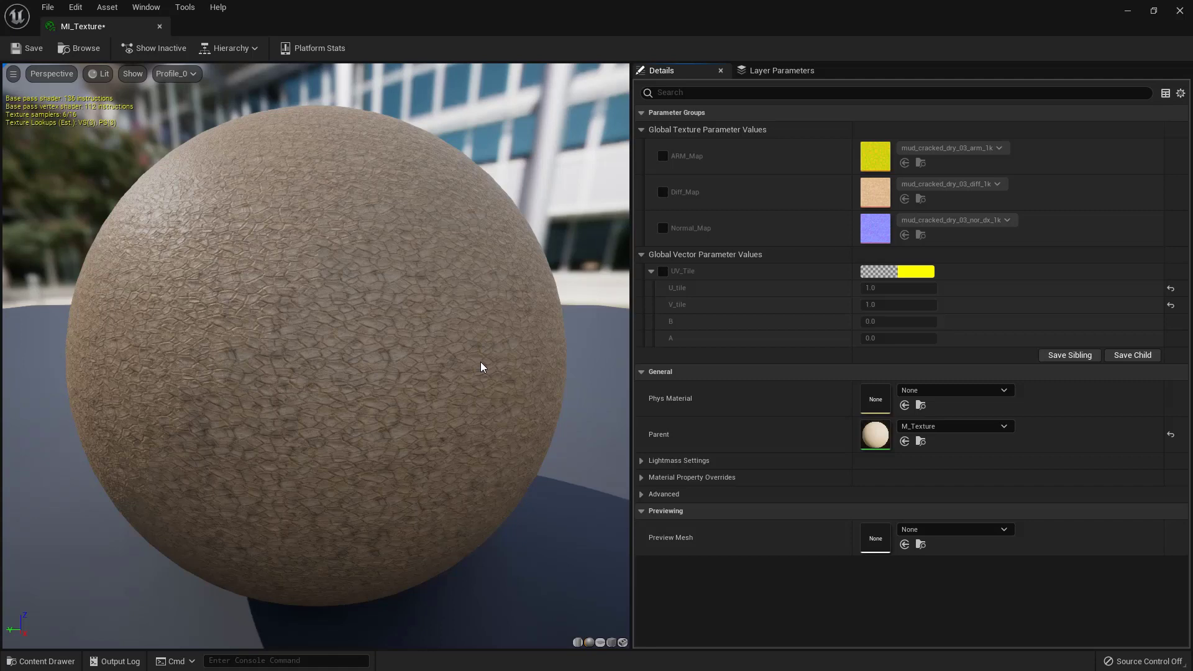
{"action": "mouse_move", "coordinate": [646, 141]}
{"action": "left_mouse_down"}
{"action": "mouse_move", "coordinate": [651, 268]}
{"action": "mouse_move", "coordinate": [1067, 251]}
{"action": "mouse_move", "coordinate": [1076, 230]}
{"action": "mouse_move", "coordinate": [1073, 128]}
{"action": "mouse_move", "coordinate": [652, 128]}
{"action": "left_mouse_up"}
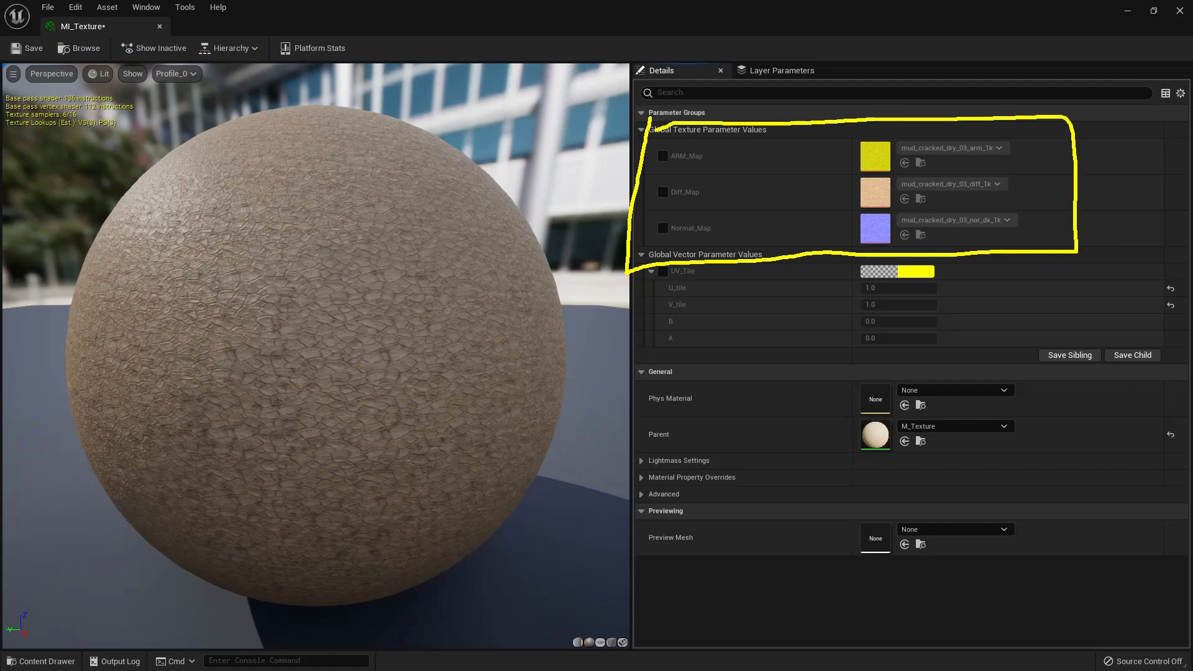
{"action": "mouse_move", "coordinate": [636, 286]}
{"action": "left_mouse_down"}
{"action": "mouse_move", "coordinate": [687, 351]}
{"action": "mouse_move", "coordinate": [985, 336]}
{"action": "mouse_move", "coordinate": [979, 268]}
{"action": "mouse_move", "coordinate": [640, 255]}
{"action": "left_mouse_up"}
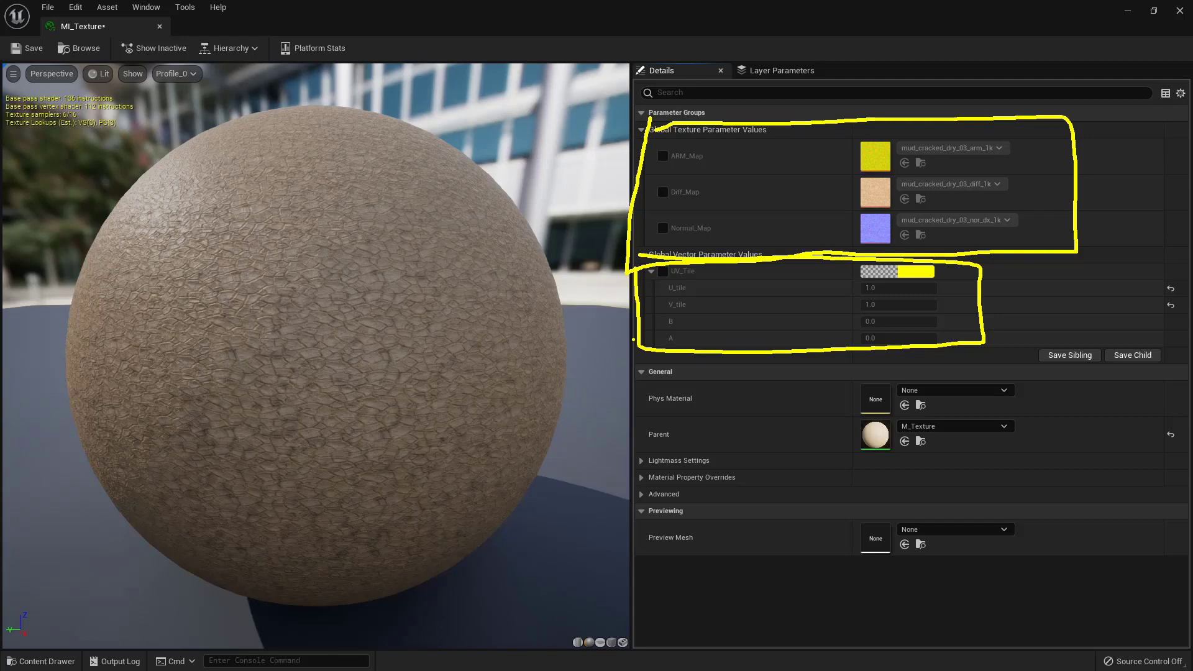
{"action": "key", "text": "Escape"}
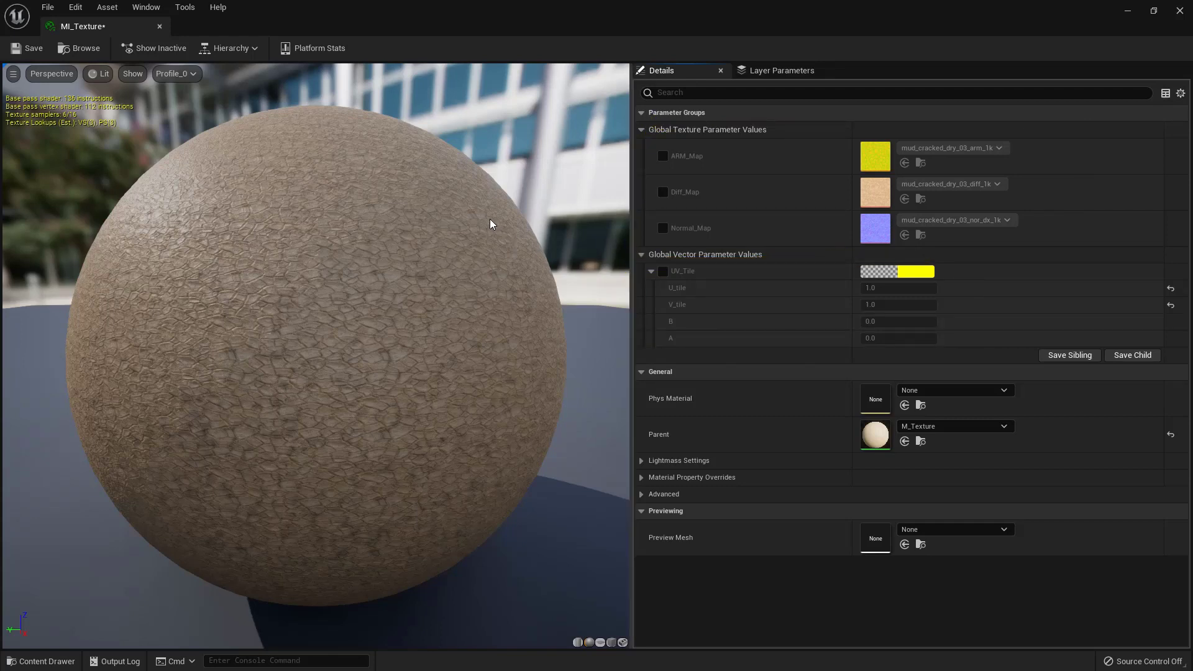
Float the MI_Texture editor window over the level viewport and apply MI_Texture to the level's floor.
{"action": "left_click_drag", "start_coordinate": [323, 24], "coordinate": [754, 104]}
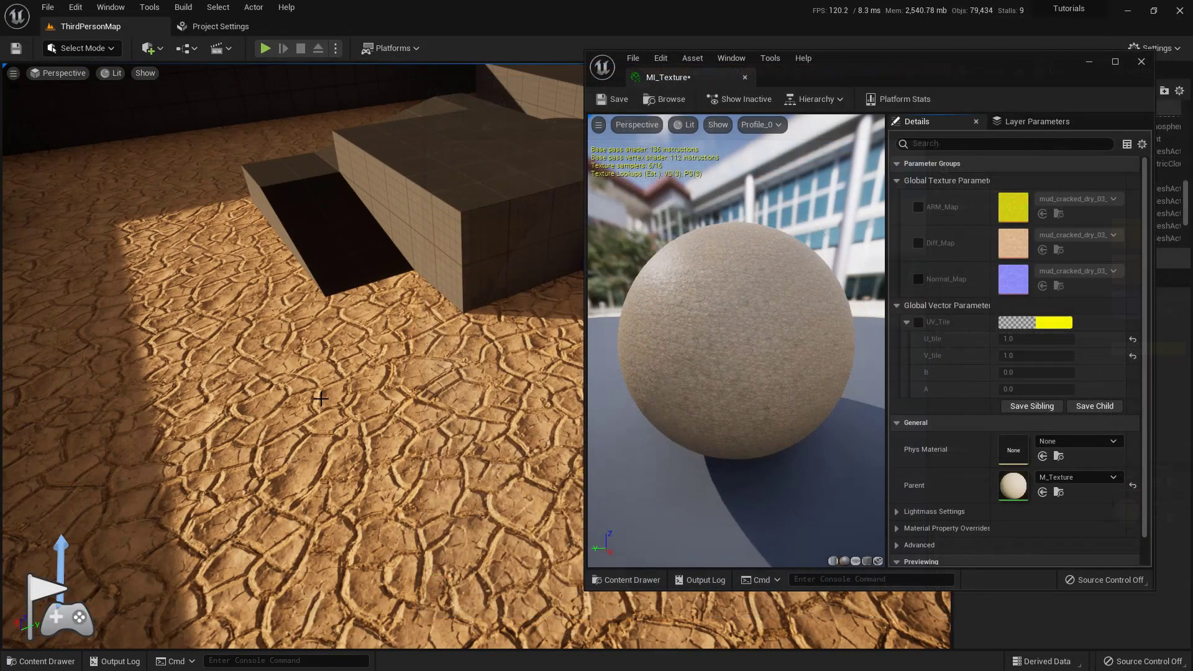
{"action": "left_click", "coordinate": [49, 663]}
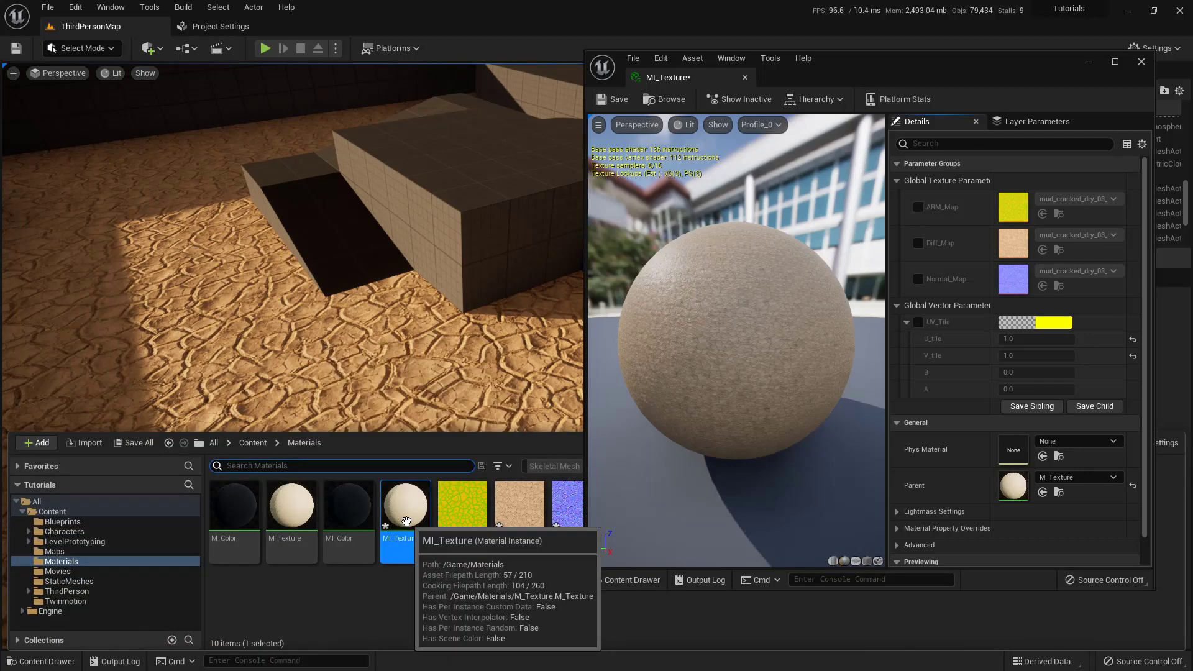
{"action": "left_click_drag", "start_coordinate": [406, 521], "coordinate": [338, 362]}
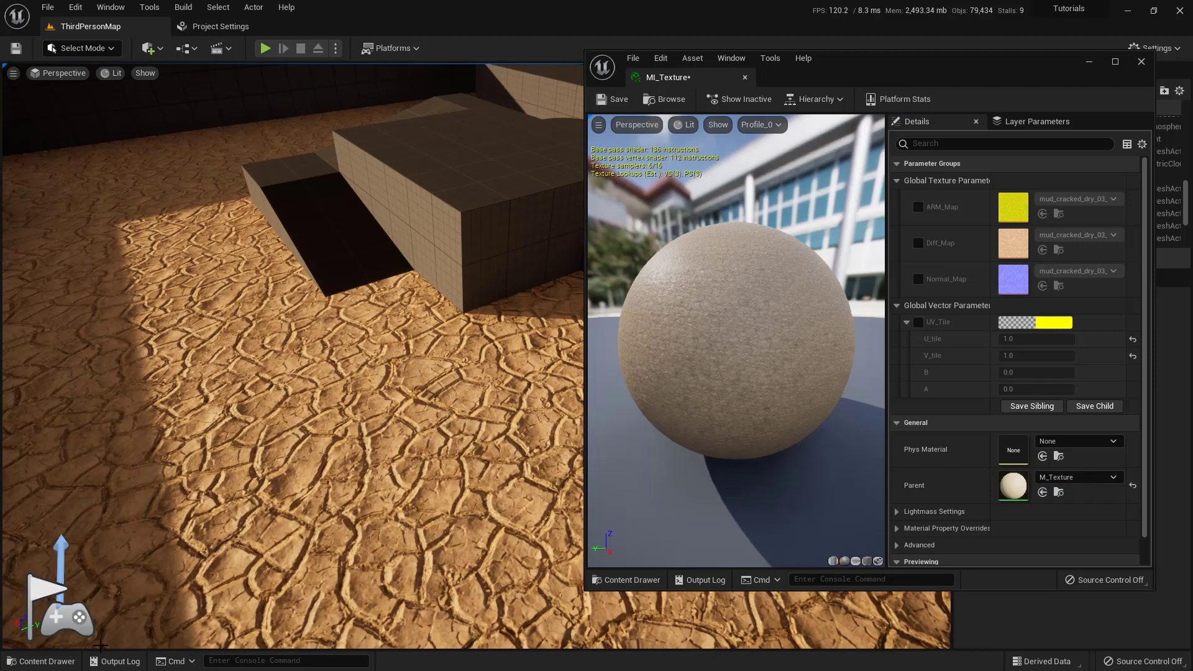
Open the M_Texture material from the Materials folder for editing.
{"action": "left_click", "coordinate": [62, 663]}
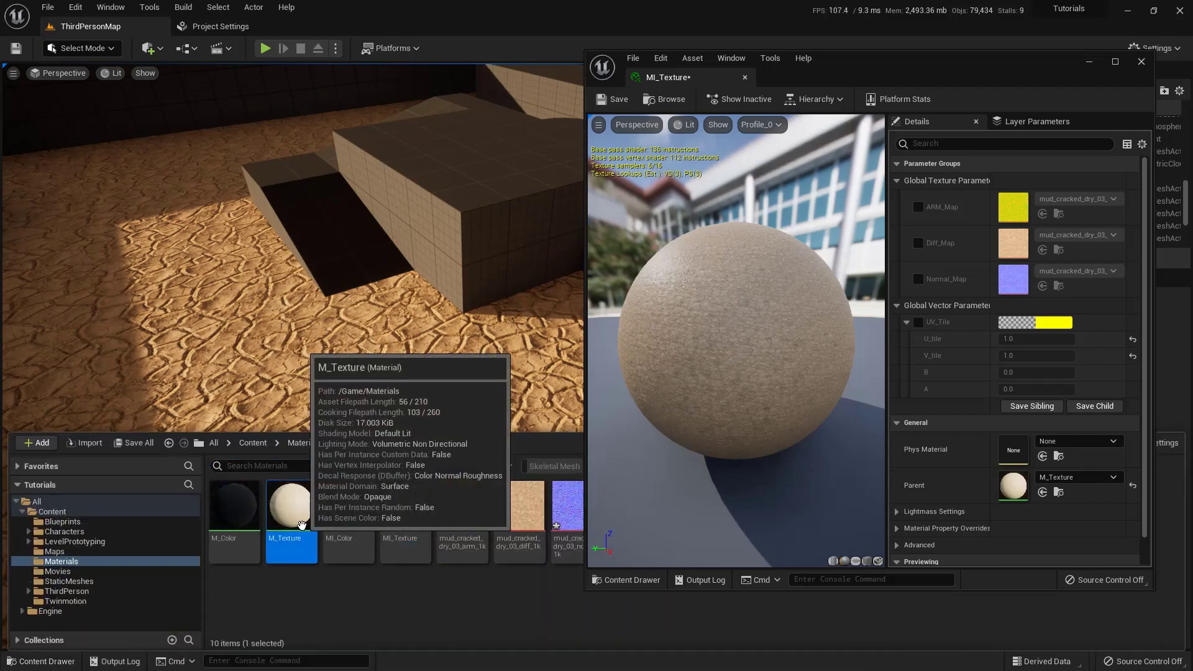
{"action": "double_click", "coordinate": [291, 558]}
{"action": "right_click_drag", "start_coordinate": [782, 274], "coordinate": [1057, 276]}
{"action": "right_click", "coordinate": [808, 269]}
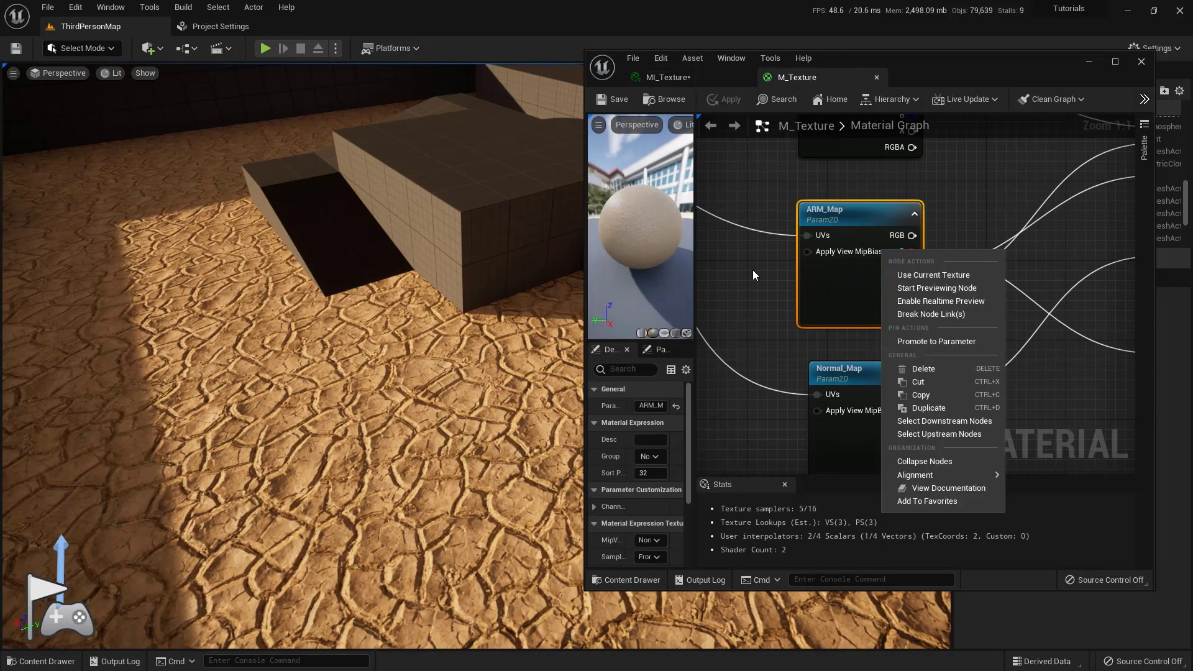
{"action": "left_click", "coordinate": [726, 251]}
{"action": "right_click_drag", "start_coordinate": [726, 251], "coordinate": [926, 296]}
{"action": "right_click_drag", "start_coordinate": [714, 162], "coordinate": [885, 250]}
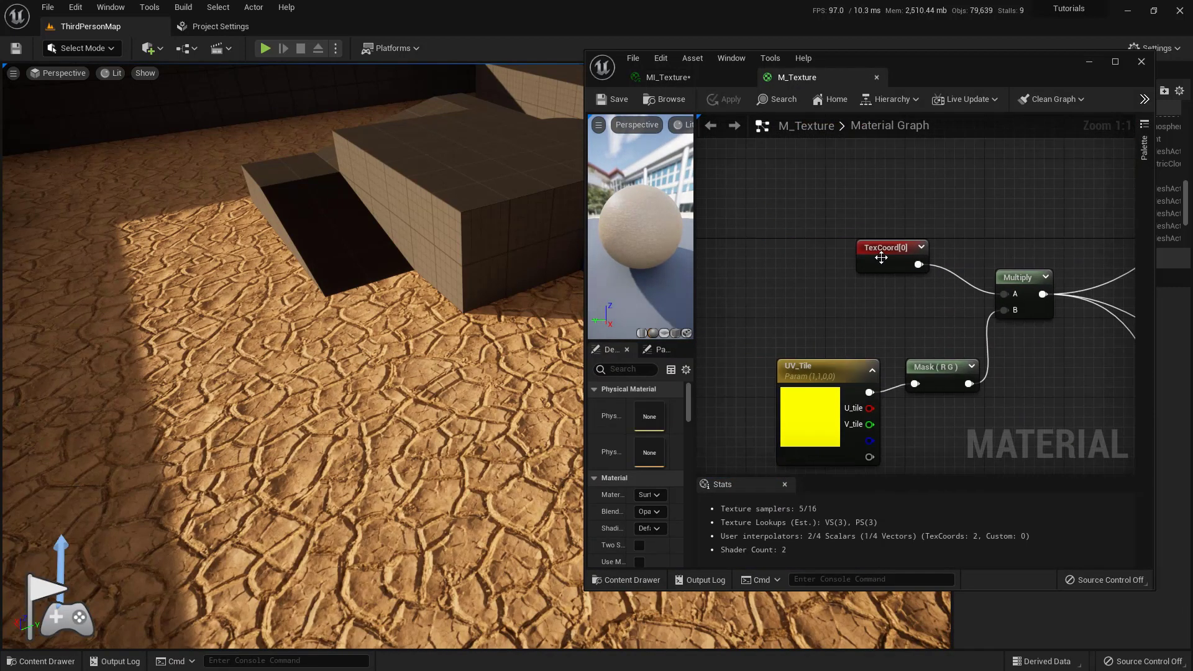
Set the TexCoord node's UTiling and VTiling to 1.0, and save and close the M_Texture material.
{"action": "left_click", "coordinate": [886, 252]}
{"action": "left_click", "coordinate": [640, 423]}
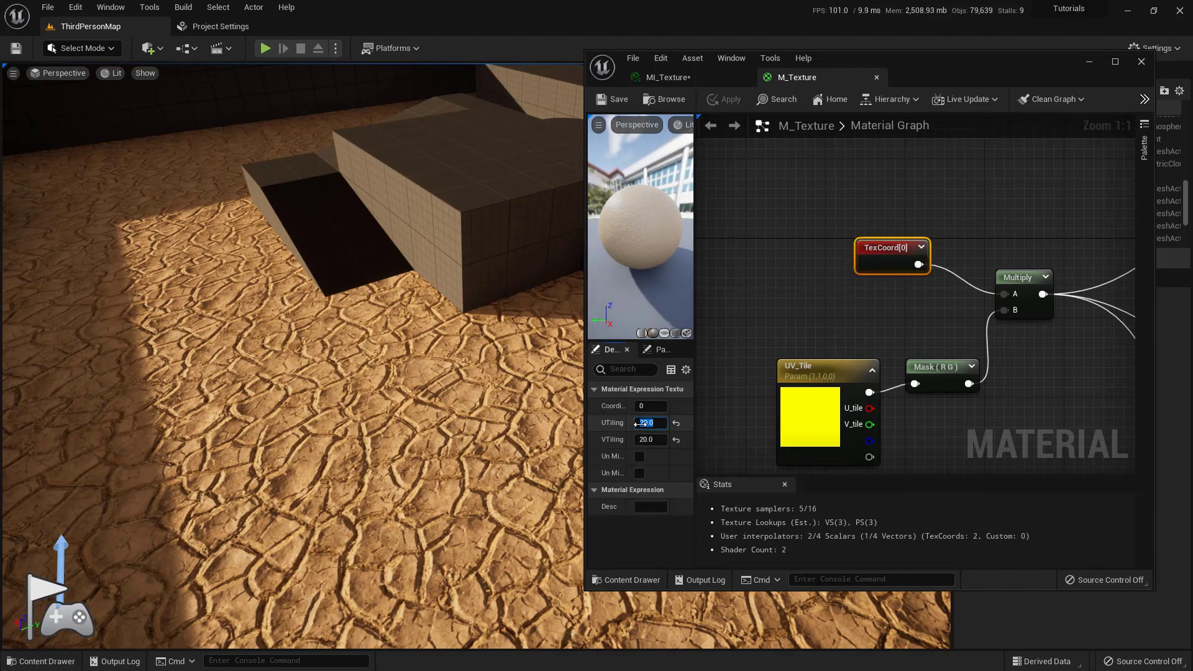
{"action": "type", "text": "1"}
{"action": "key", "text": "Tab"}
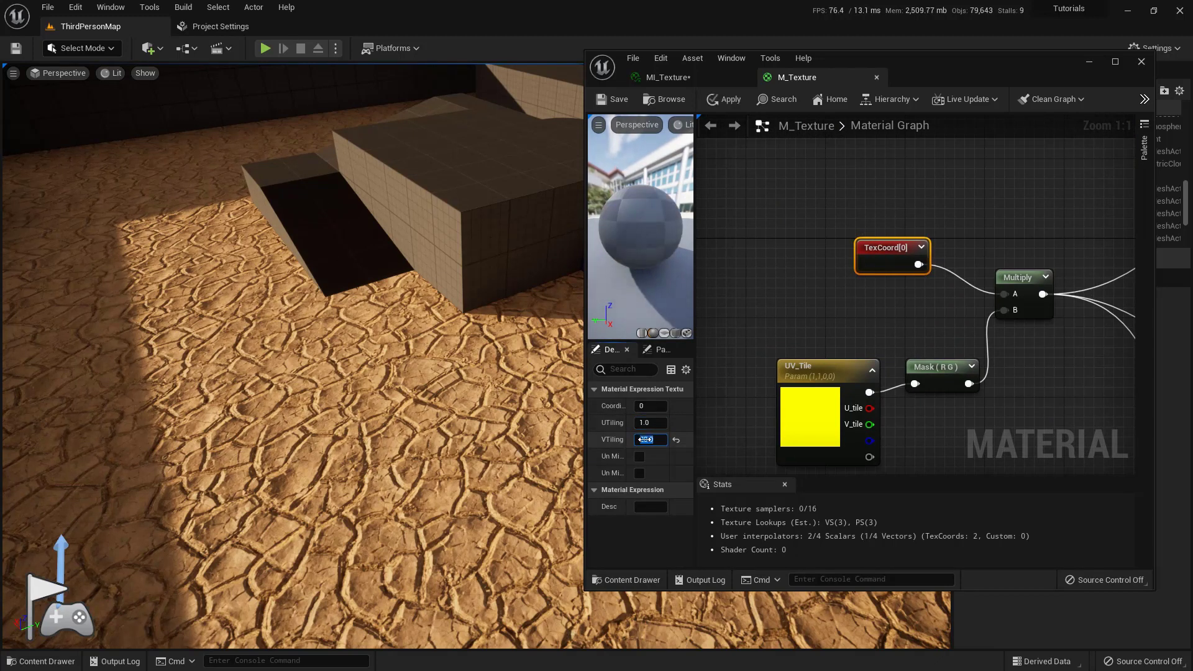
{"action": "key", "text": "Return"}
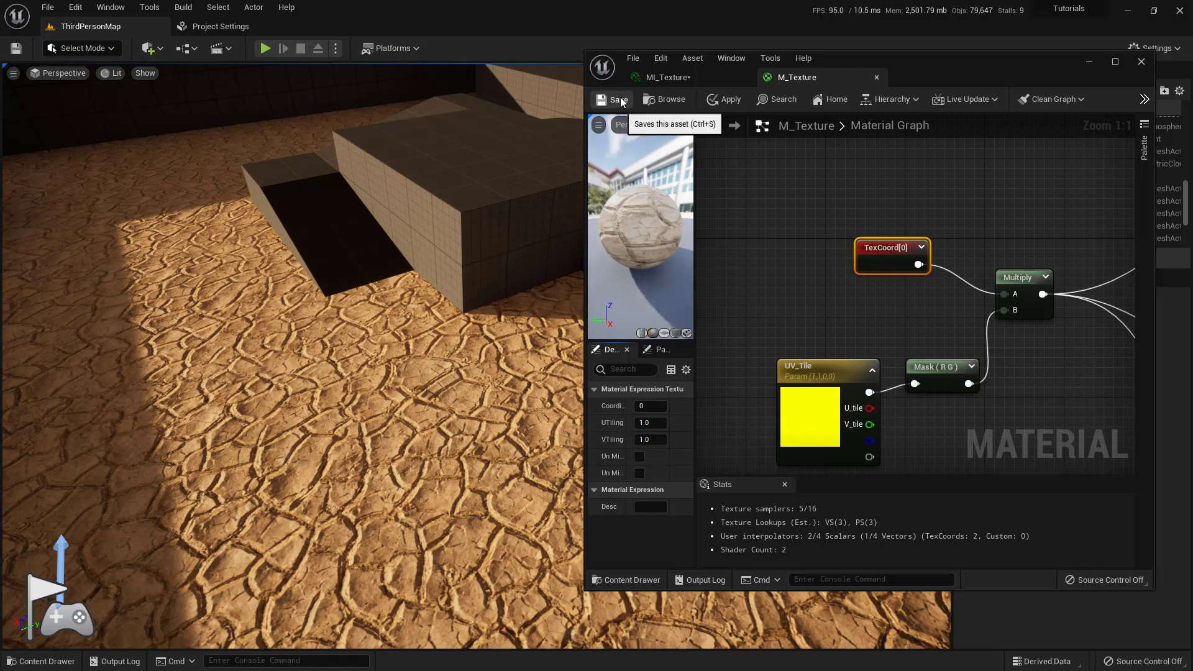
{"action": "left_click", "coordinate": [621, 98]}
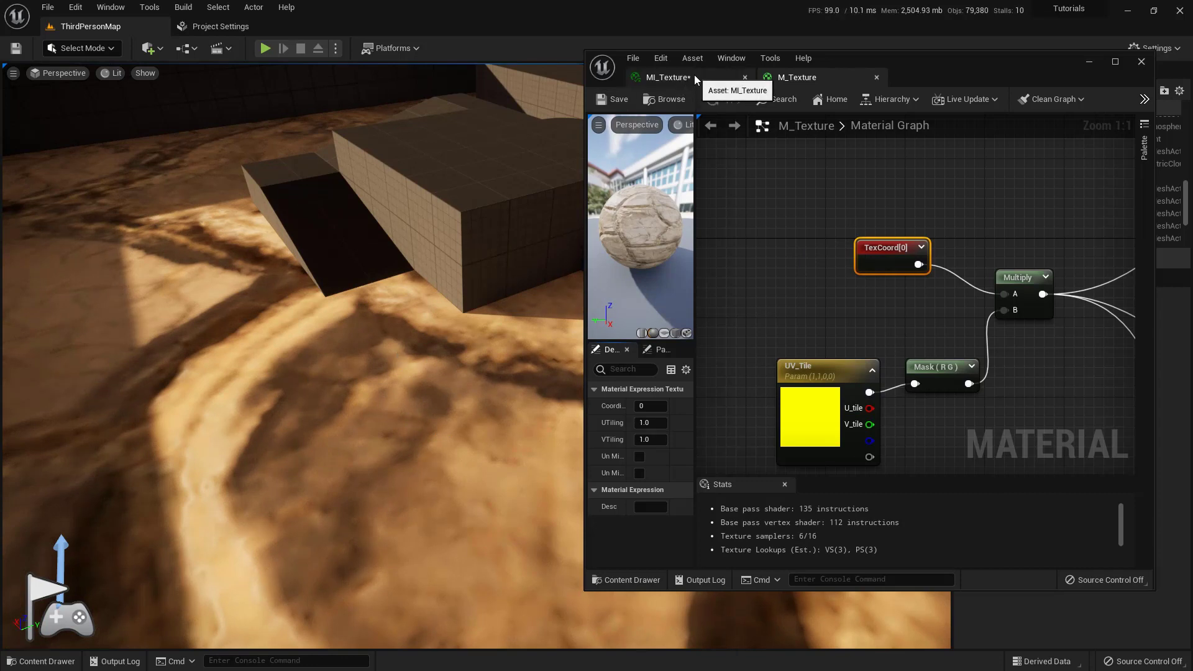
{"action": "left_click", "coordinate": [877, 77]}
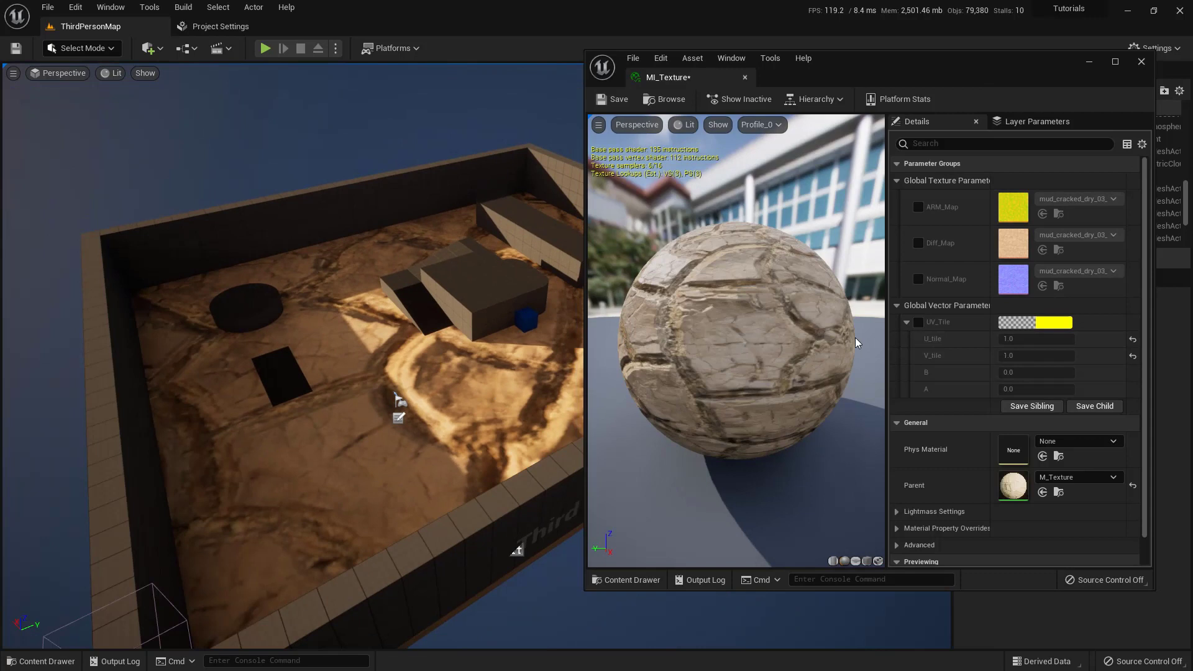
Enable the UV_Tile override in MI_Texture and set both U_tile and V_tile to 20.
{"action": "left_click", "coordinate": [919, 322]}
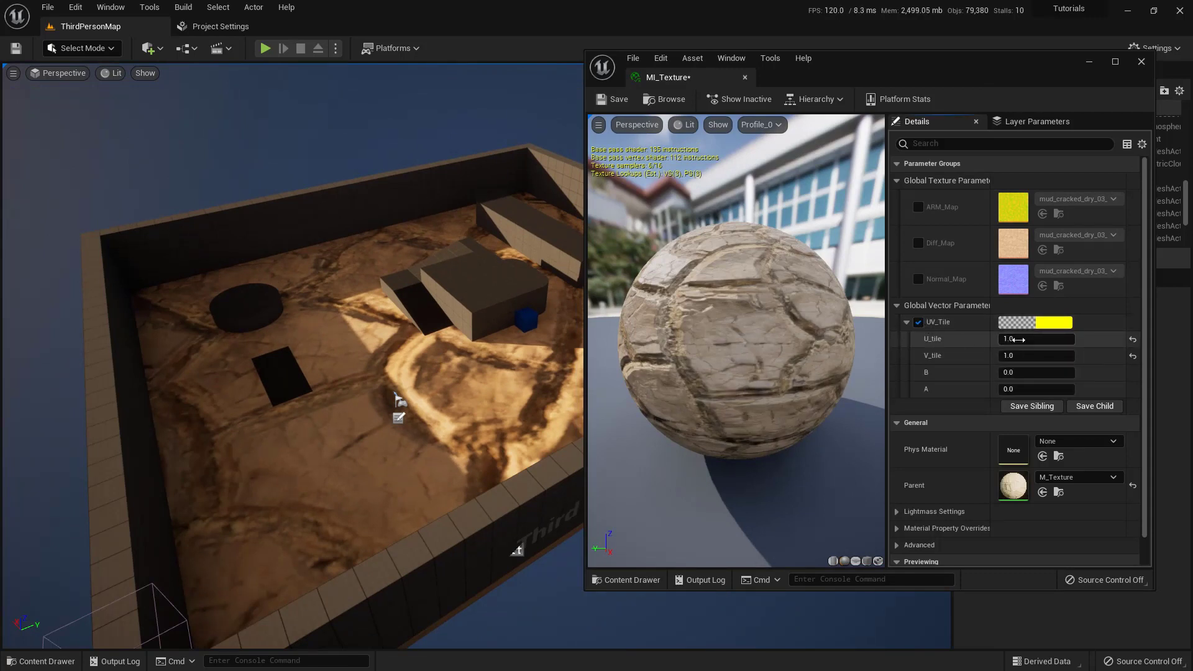
{"action": "mouse_move", "coordinate": [1022, 340]}
{"action": "left_mouse_down"}
{"action": "mouse_move", "coordinate": [1097, 339]}
{"action": "mouse_move", "coordinate": [993, 355]}
{"action": "mouse_move", "coordinate": [1019, 354]}
{"action": "left_mouse_up"}
{"action": "left_click", "coordinate": [1050, 339]}
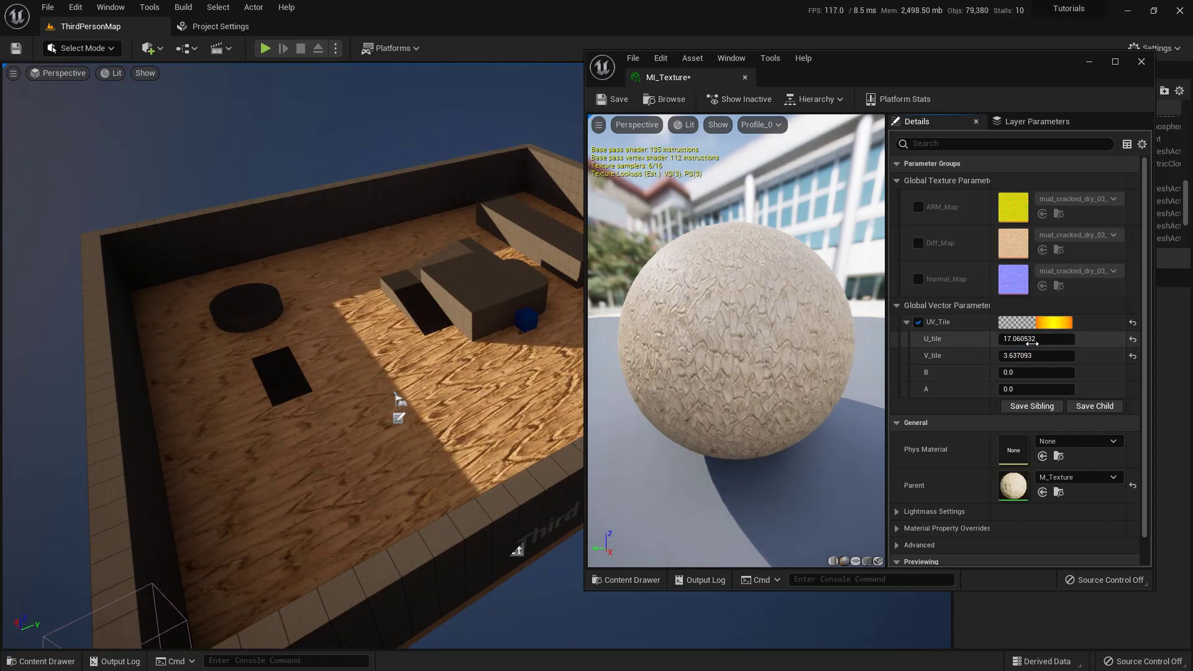
{"action": "type", "text": "20"}
{"action": "key", "text": "Return"}
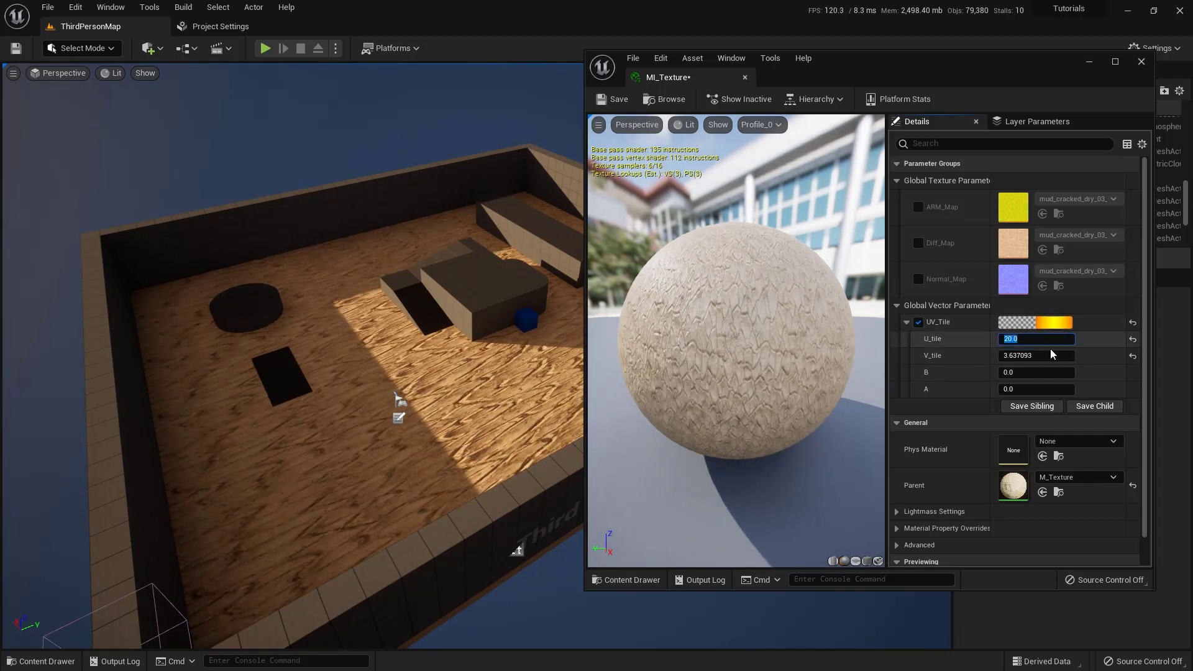
{"action": "left_click", "coordinate": [1051, 355]}
{"action": "type", "text": "20"}
{"action": "key", "text": "Return"}
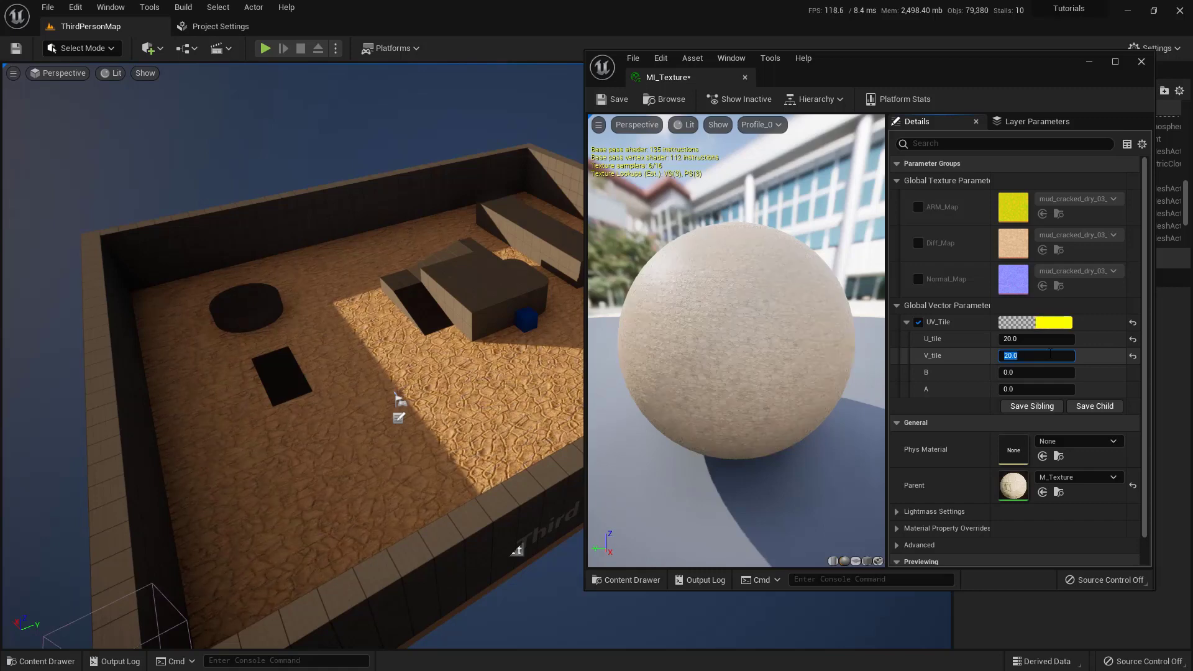
Enable the ARM_Map, Diff_Map and Normal_Map texture overrides in MI_Texture.
{"action": "left_click_drag", "start_coordinate": [322, 418], "coordinate": [292, 373]}
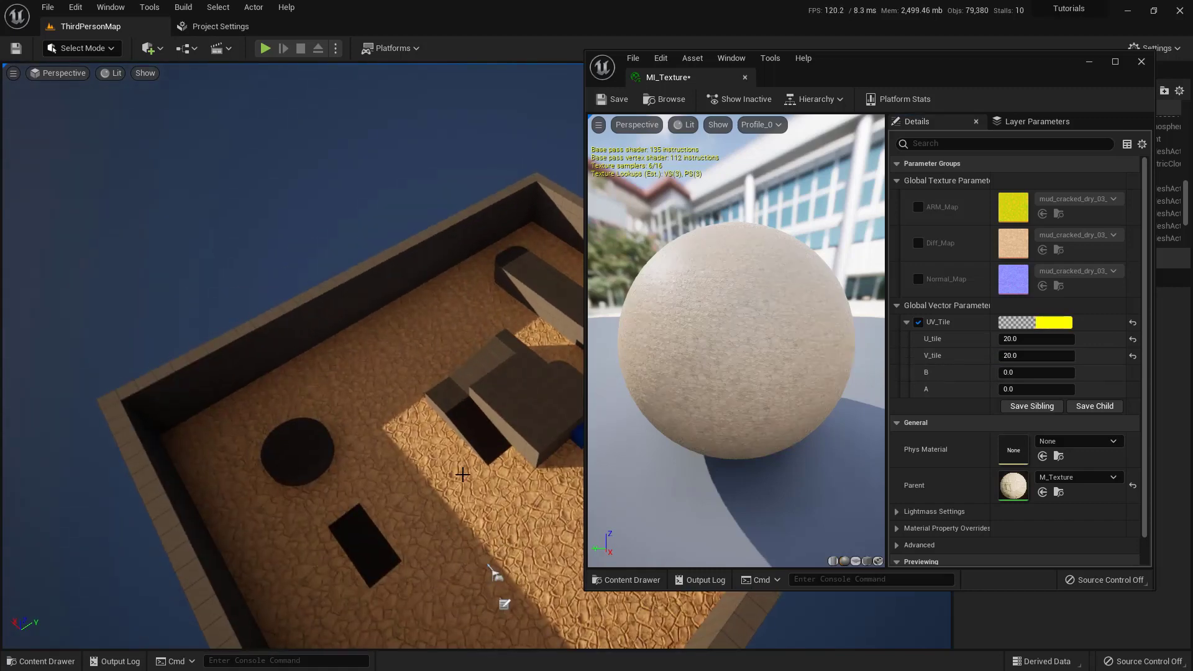
{"action": "right_click_drag", "start_coordinate": [462, 474], "coordinate": [463, 335]}
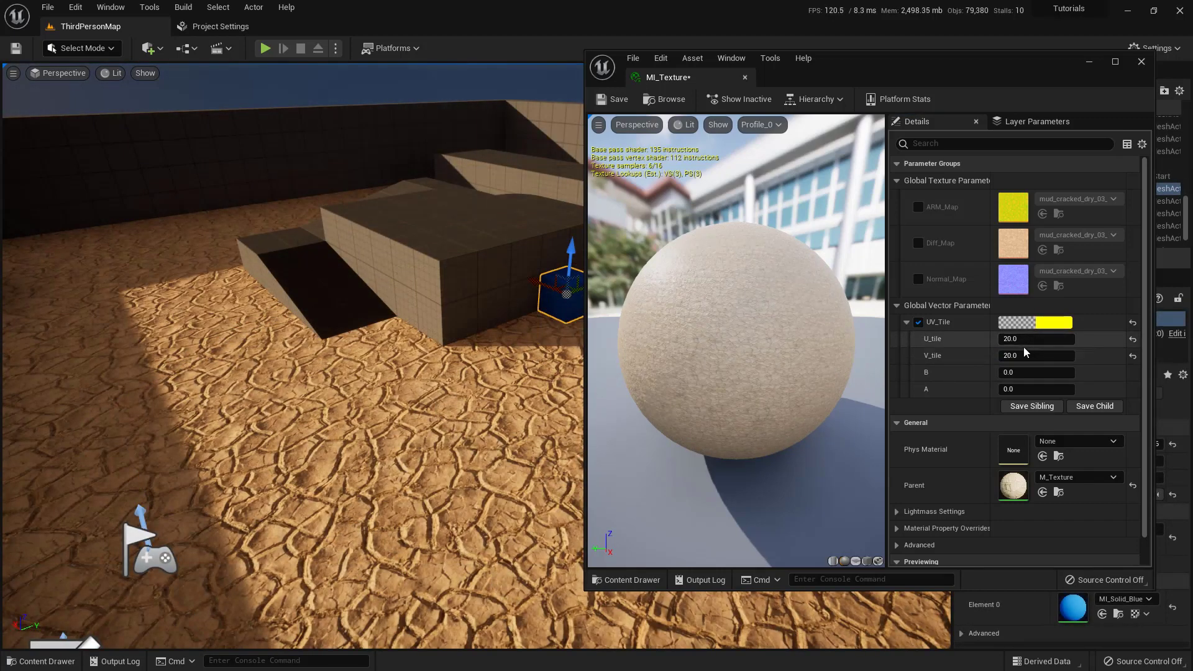
{"action": "left_click", "coordinate": [918, 209]}
{"action": "left_click", "coordinate": [920, 243]}
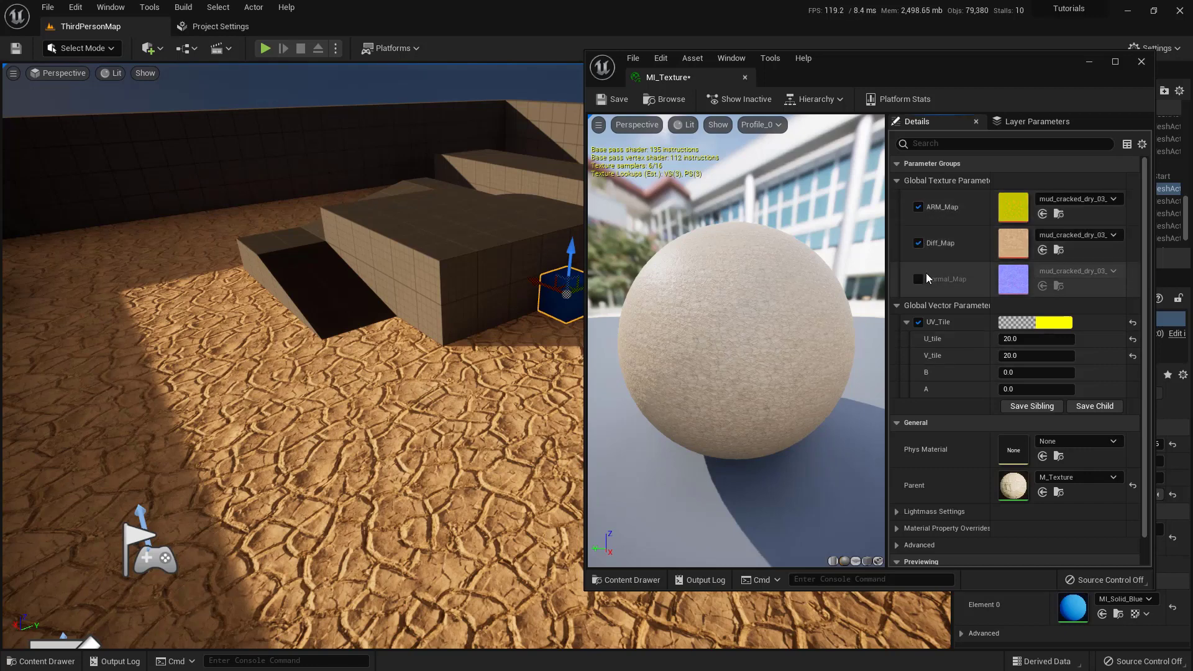
{"action": "left_click", "coordinate": [919, 279]}
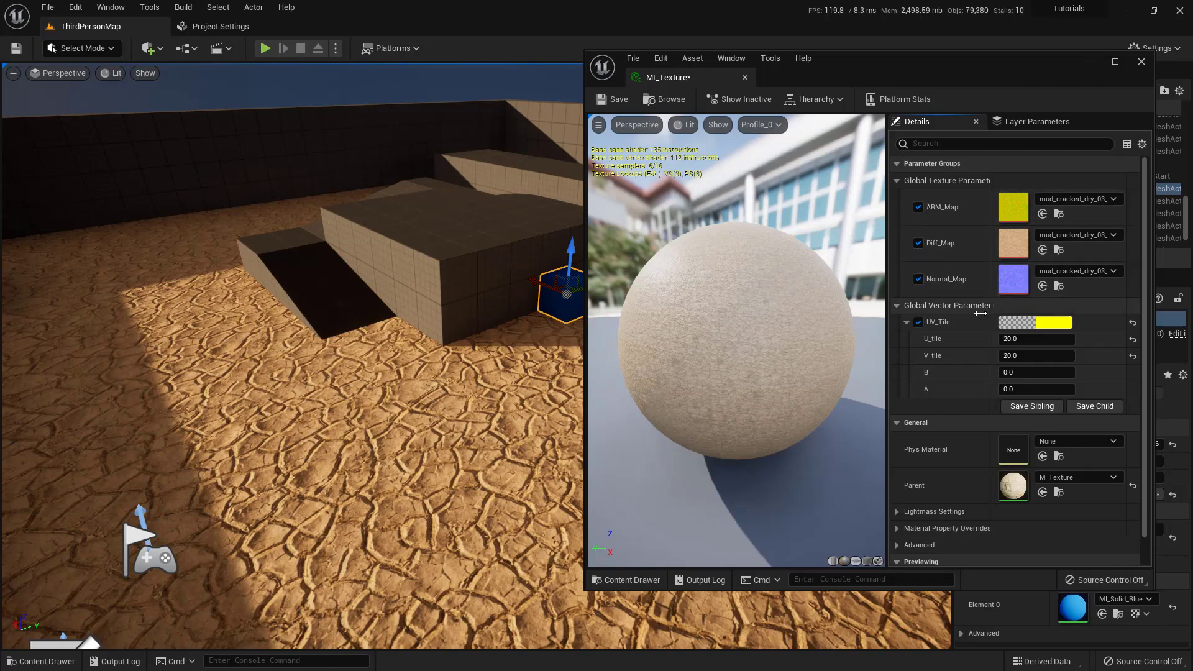
Assign the wood_cabinet_worn_long diff, nor_dx and arm 1k textures from the Materials folder to Diff_Map, Normal_Map and ARM_Map respectively.
{"action": "left_click", "coordinate": [642, 578]}
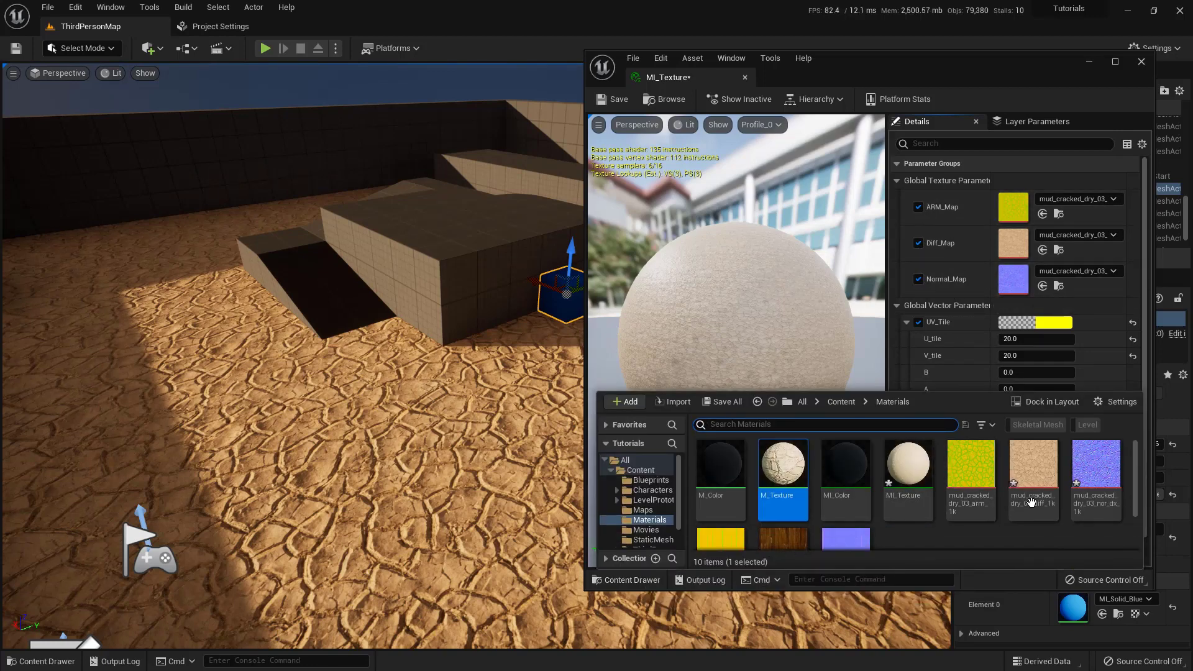
{"action": "scroll", "coordinate": [991, 520], "scroll_direction": "down", "scroll_amount": 2}
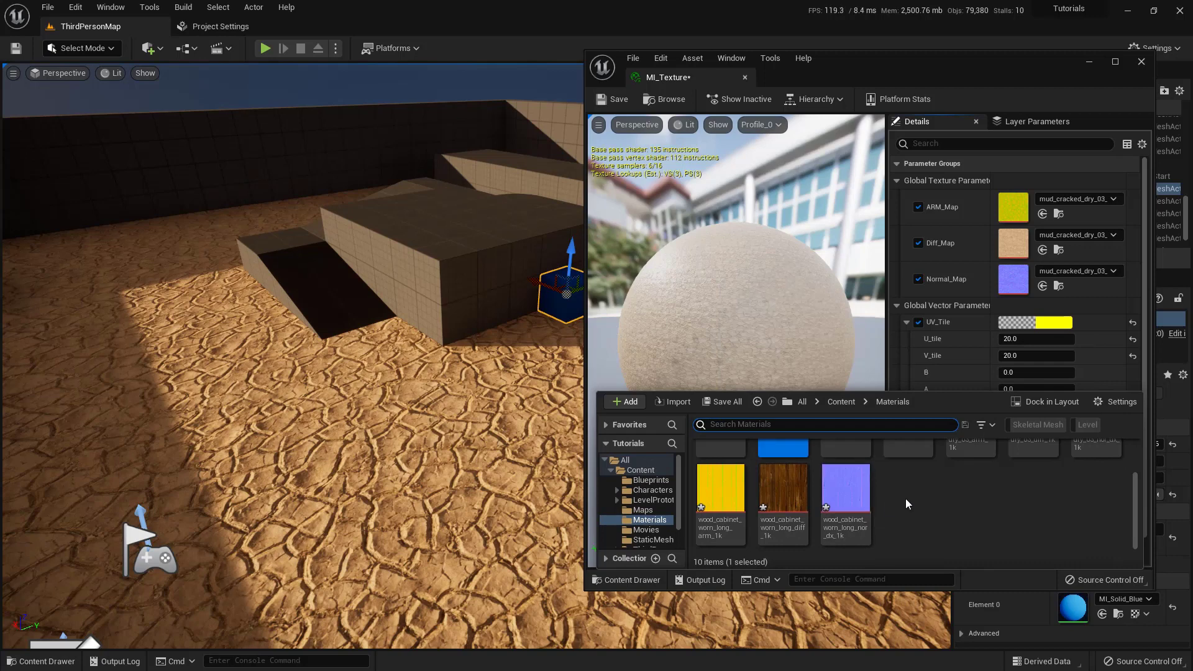
{"action": "left_click", "coordinate": [776, 492]}
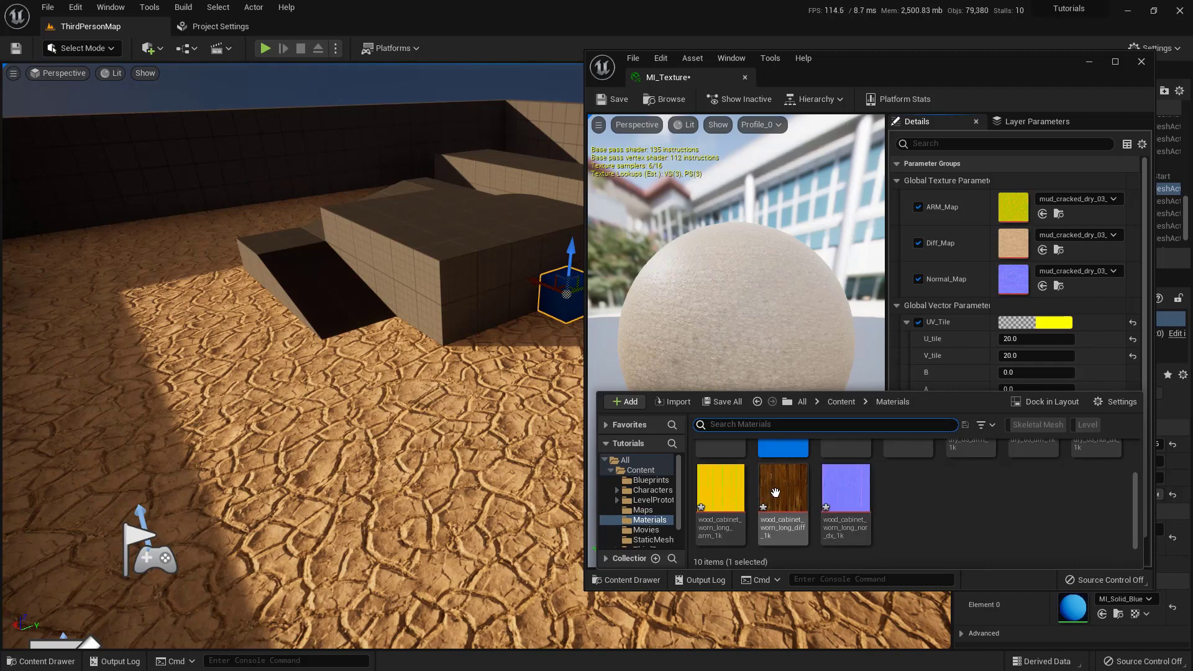
{"action": "left_click_drag", "start_coordinate": [776, 492], "coordinate": [1011, 247]}
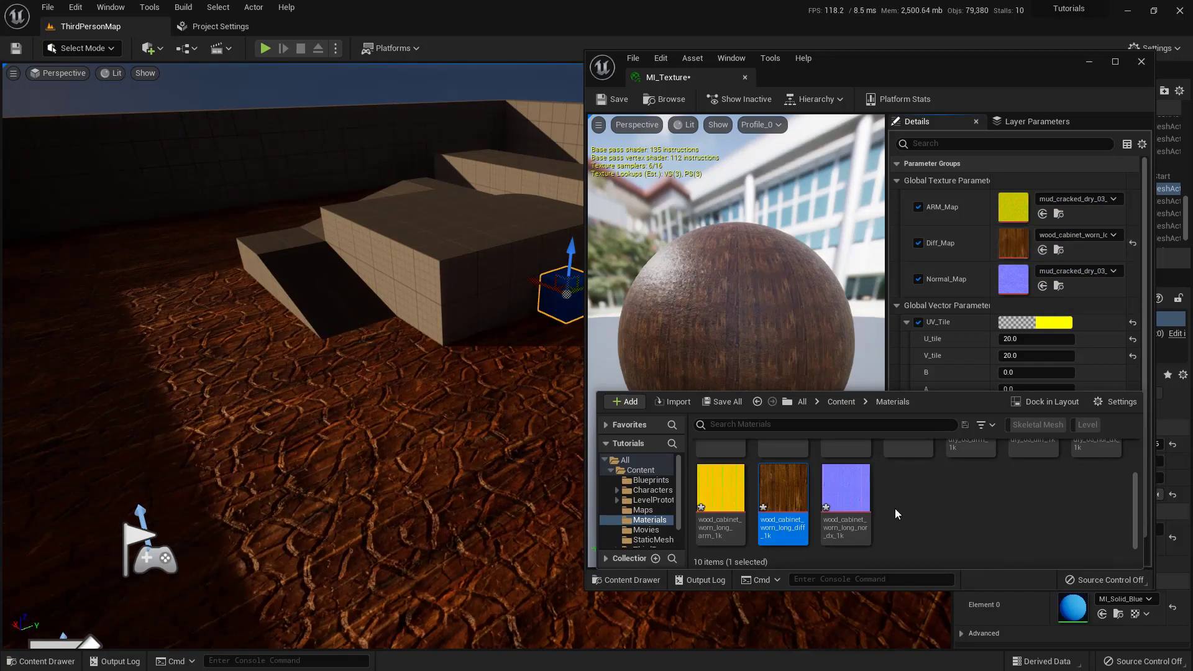
{"action": "mouse_move", "coordinate": [846, 491]}
{"action": "left_mouse_down"}
{"action": "mouse_move", "coordinate": [1019, 313]}
{"action": "mouse_move", "coordinate": [1019, 279]}
{"action": "left_mouse_up"}
{"action": "left_click", "coordinate": [726, 494]}
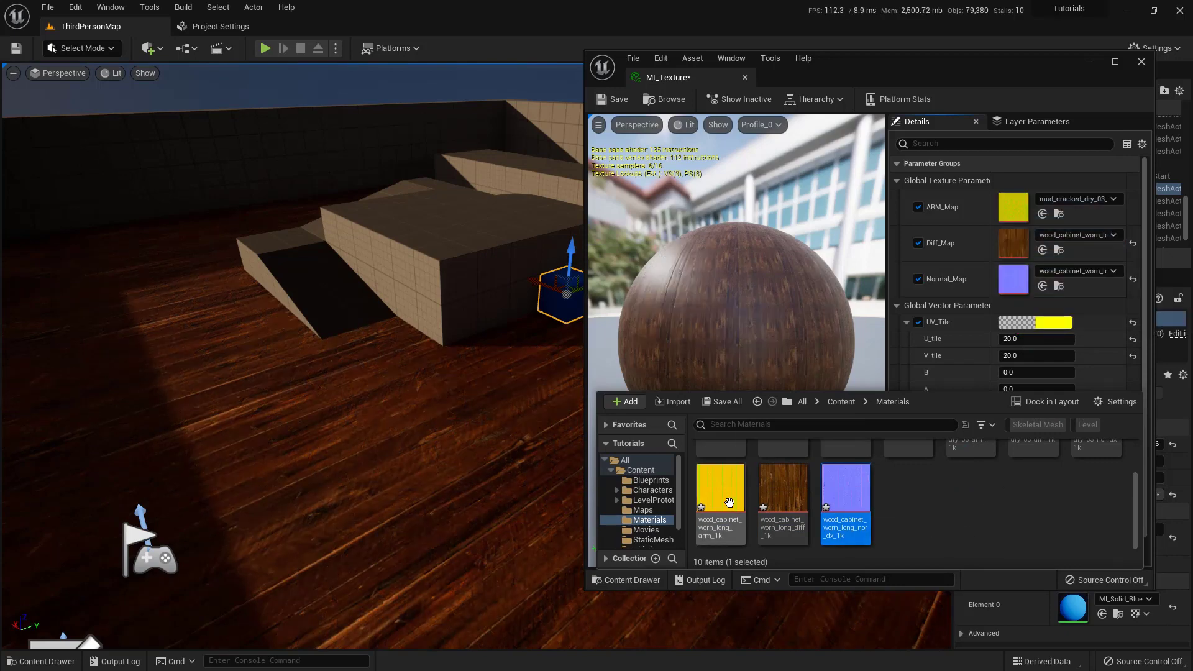
{"action": "left_click_drag", "start_coordinate": [734, 501], "coordinate": [1025, 208]}
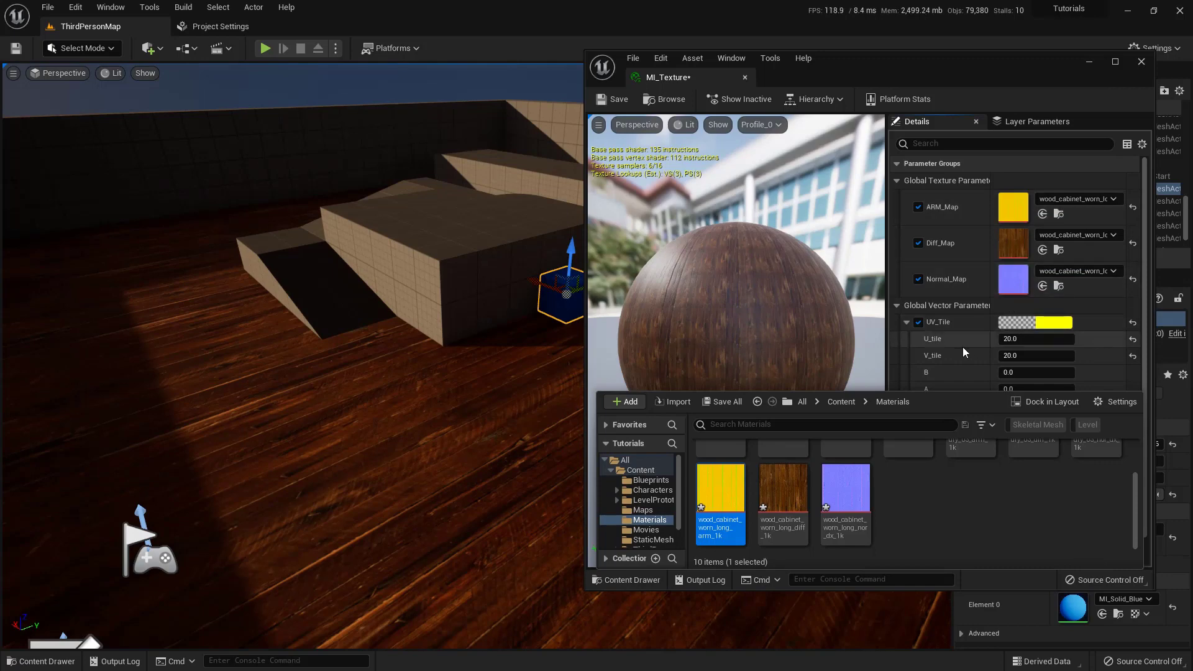
Increase MI_Texture's U_tile value to about 26.
{"action": "mouse_move", "coordinate": [1019, 339]}
{"action": "left_mouse_down"}
{"action": "mouse_move", "coordinate": [1057, 339]}
{"action": "mouse_move", "coordinate": [1029, 339]}
{"action": "left_mouse_up"}
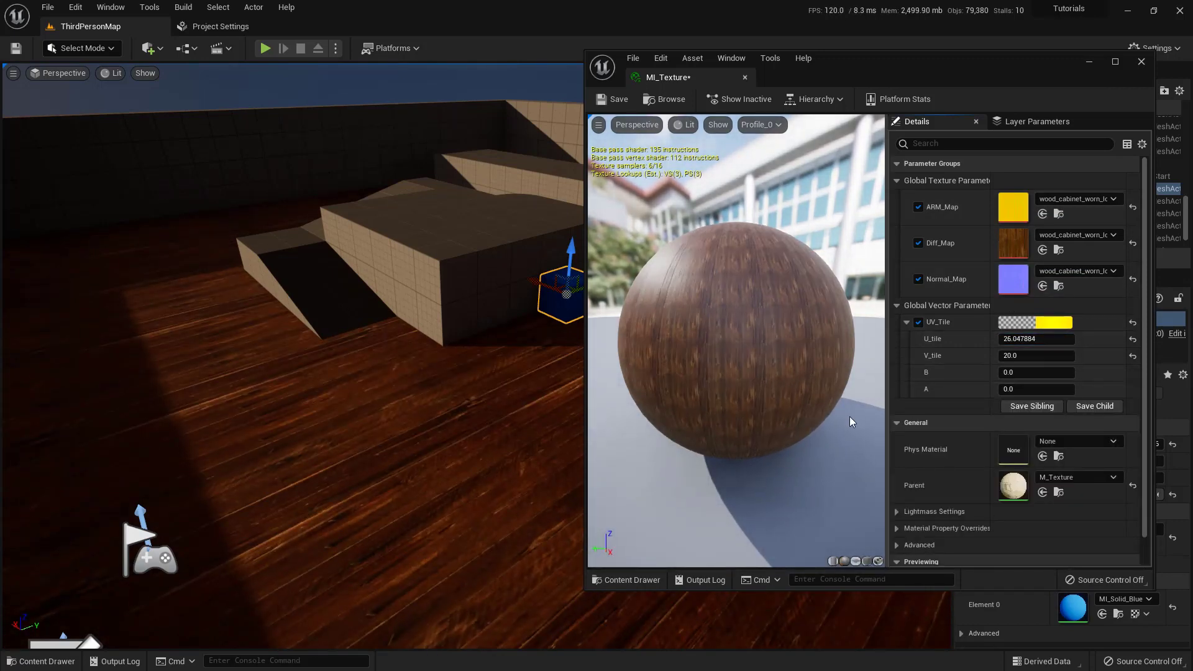